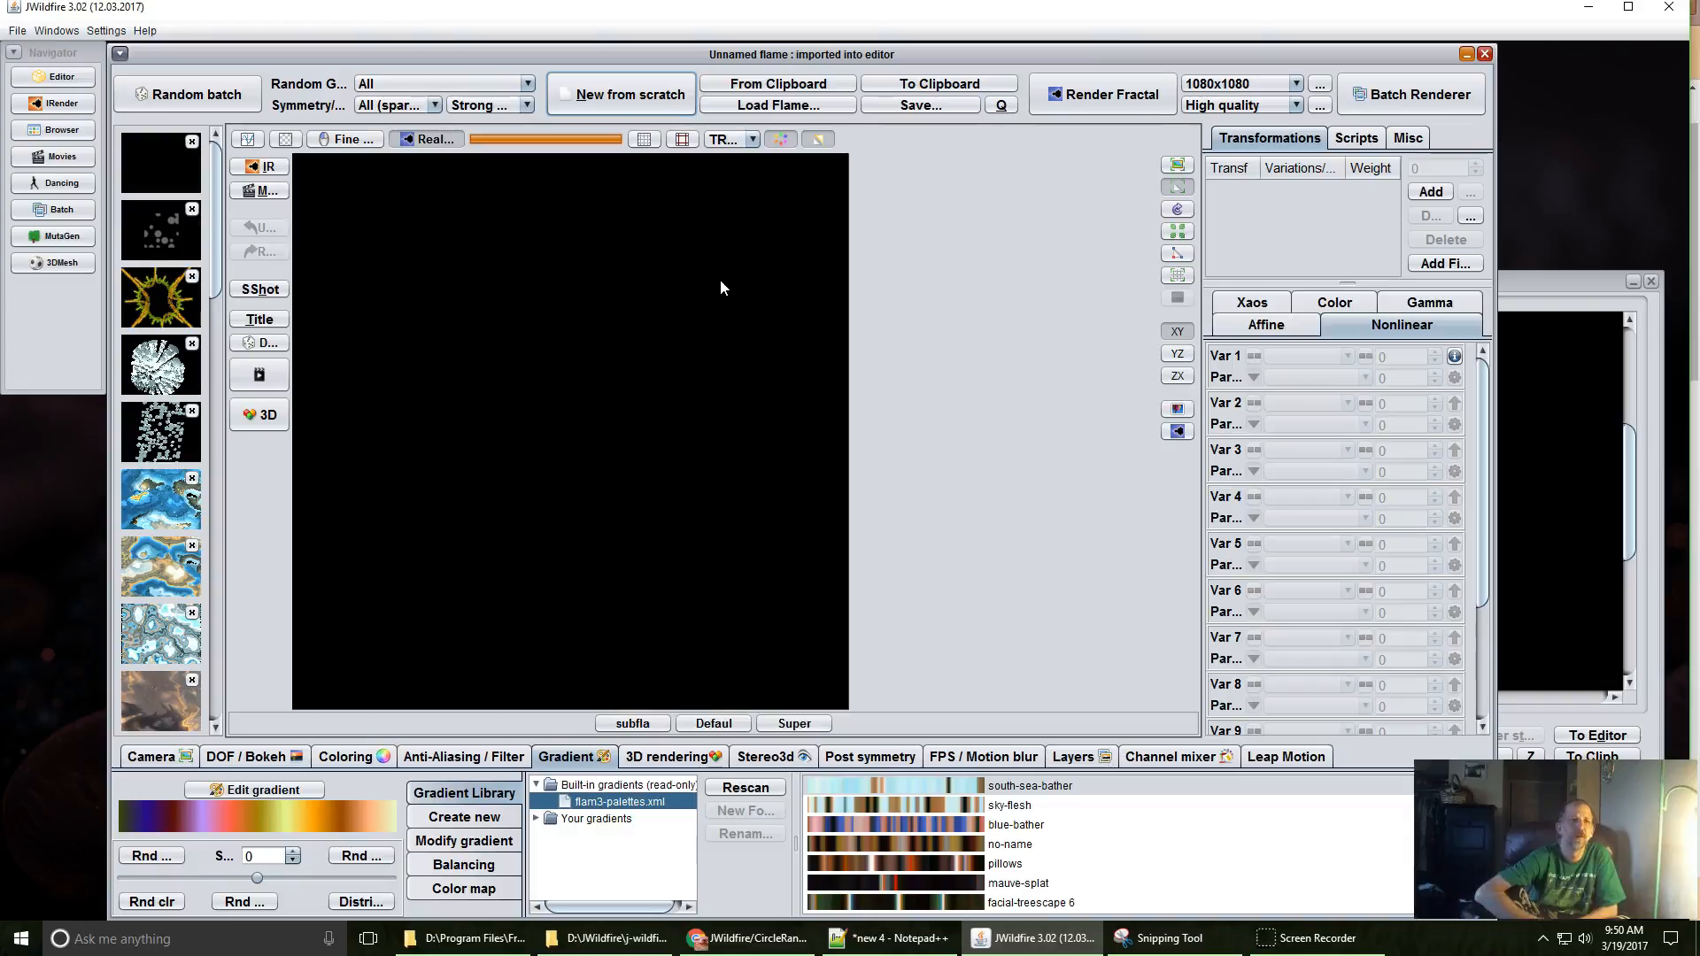
# Create a new flame from scratch and add one transformation to it.
pyautogui.click(639, 277)
pyautogui.click(625, 96)
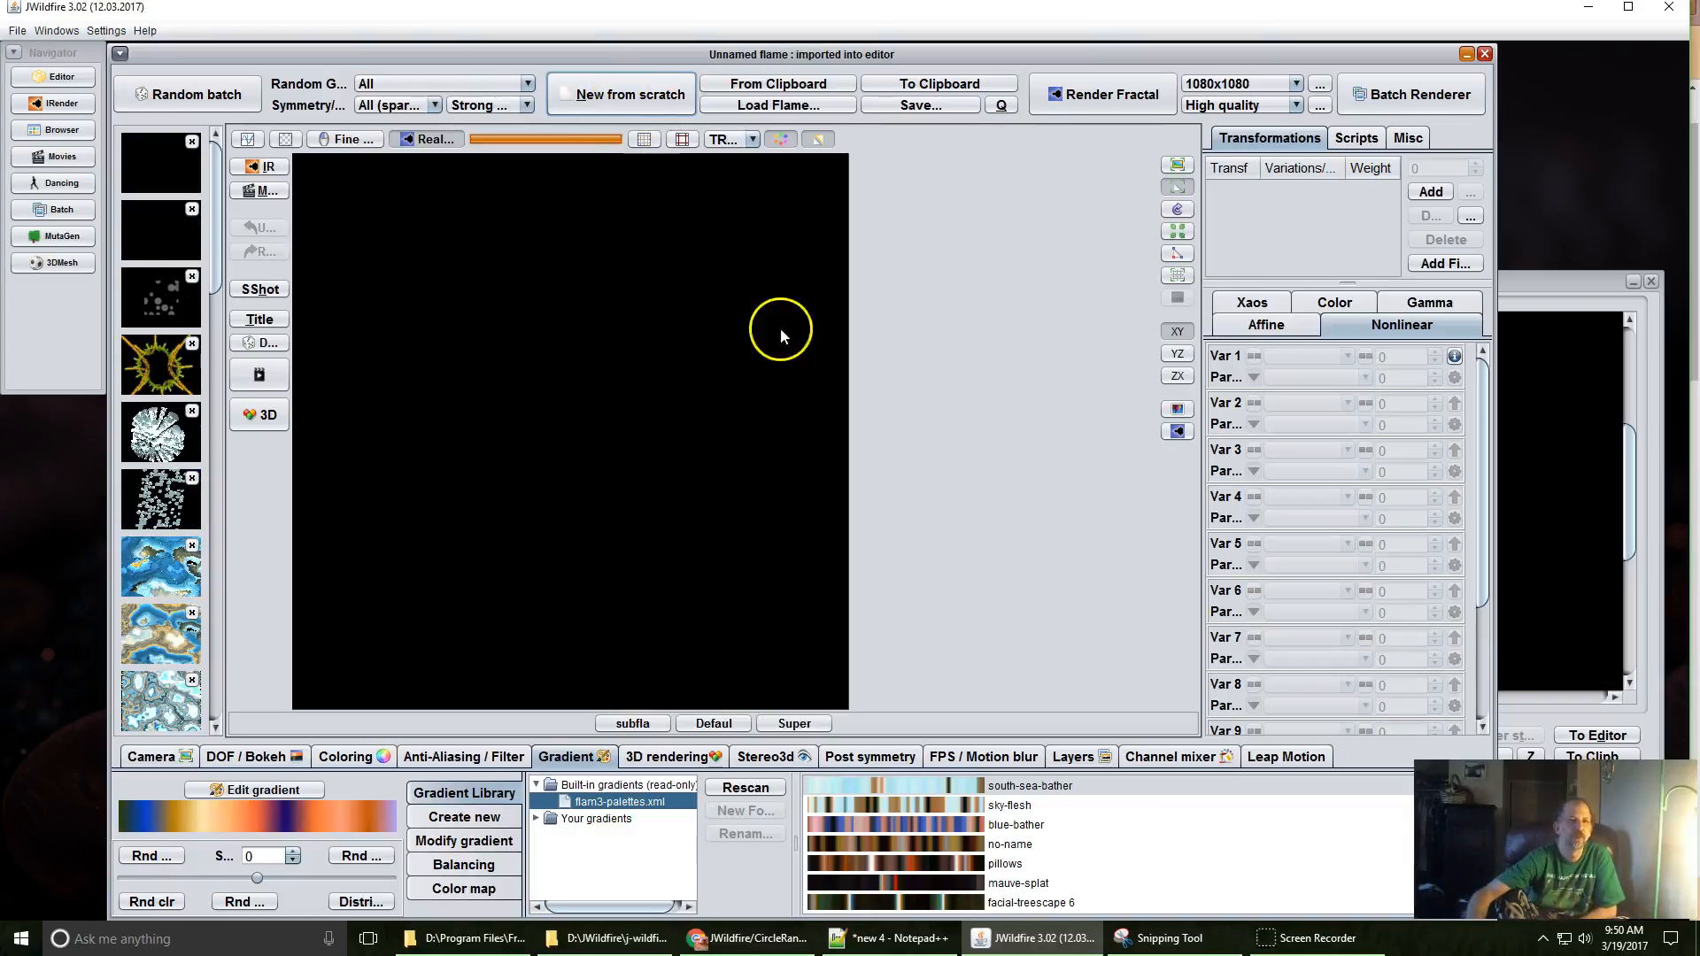
pyautogui.click(1428, 193)
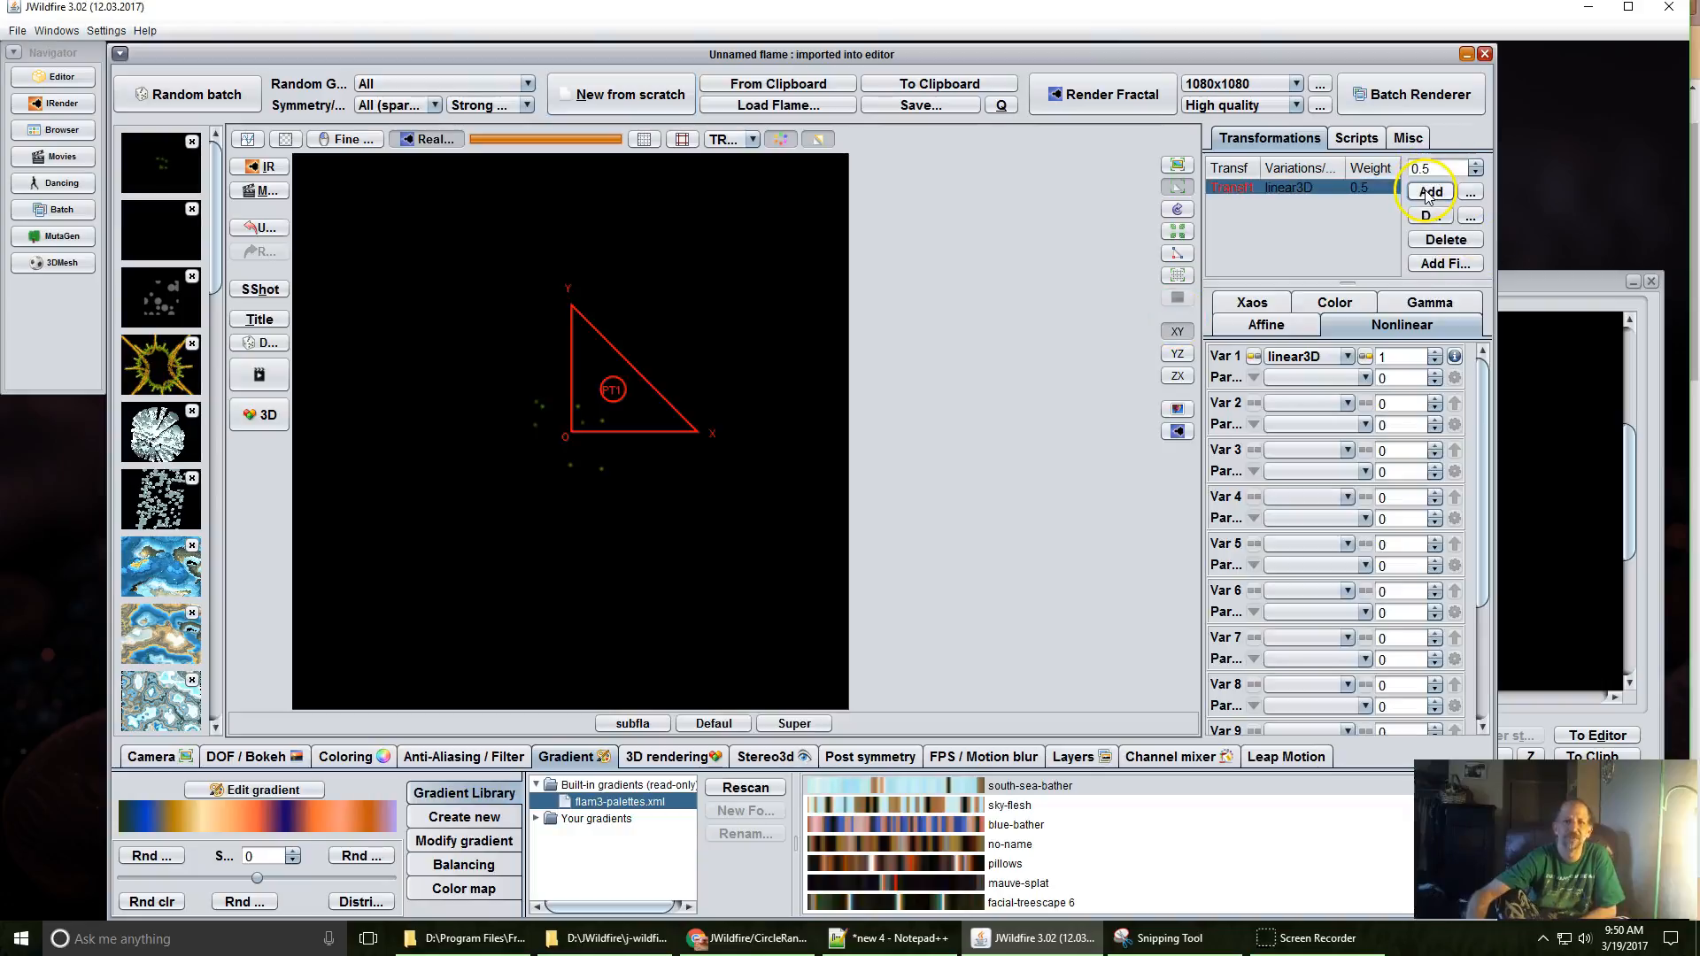
# Change the transformation's first nonlinear variation from linear3D to circleRand.
pyautogui.click(1299, 357)
pyautogui.scroll(10, 1308, 469)
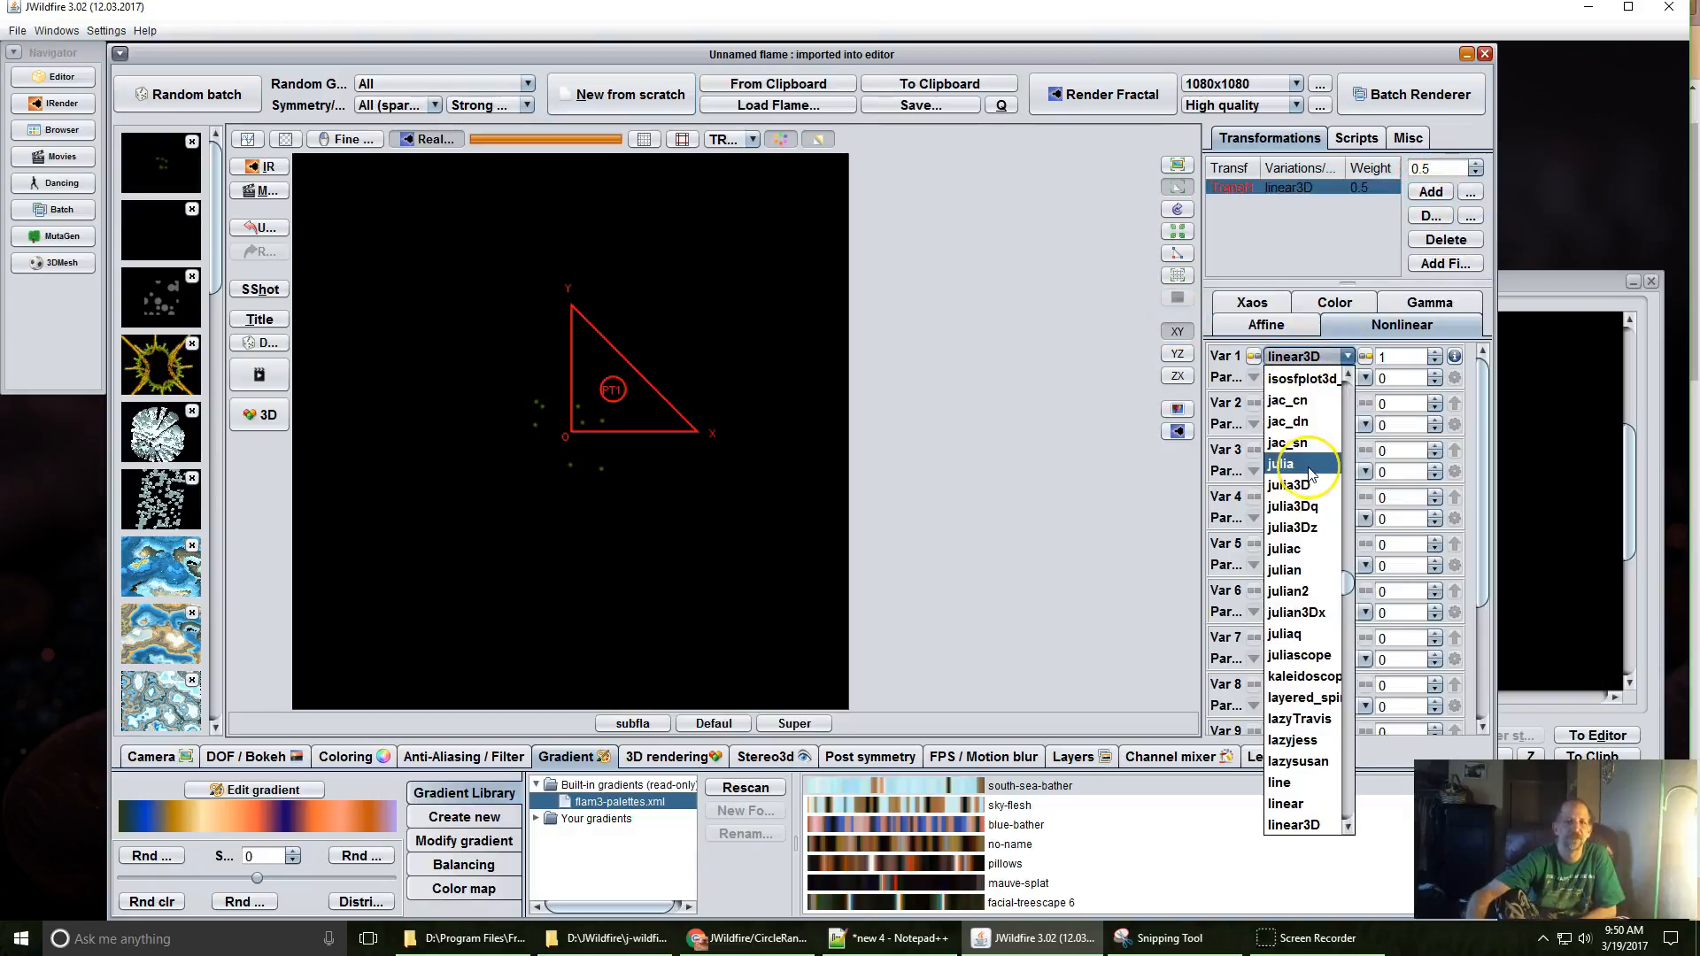
pyautogui.scroll(20, 1310, 474)
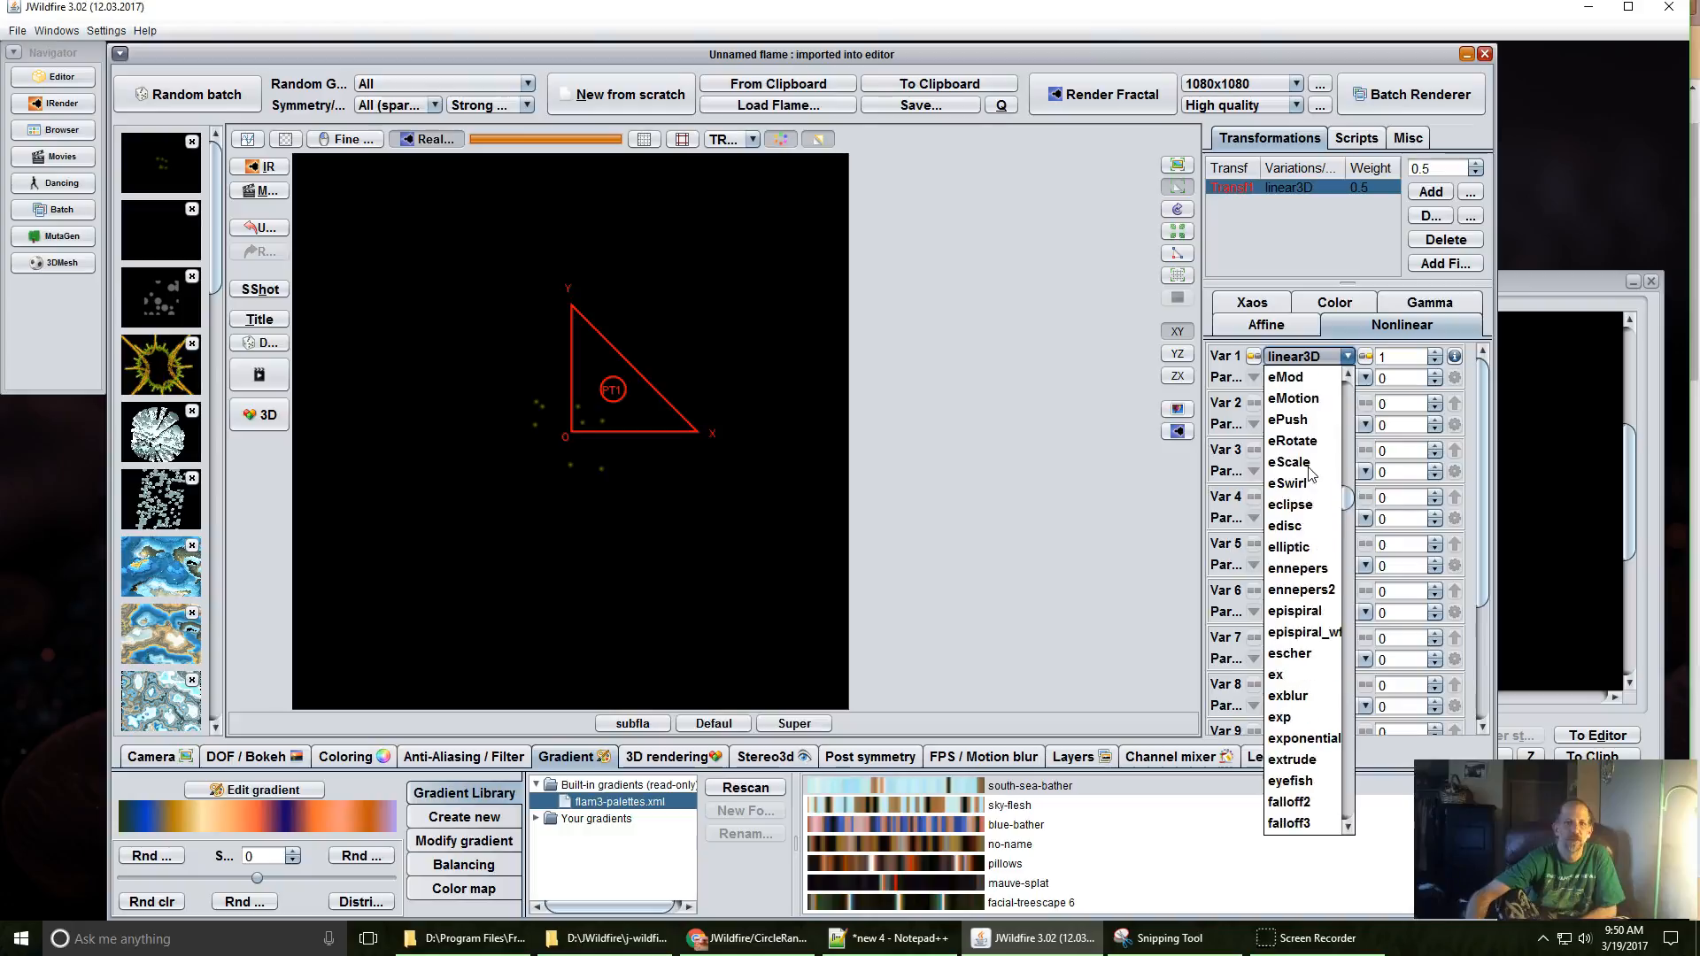
pyautogui.scroll(9, 1310, 474)
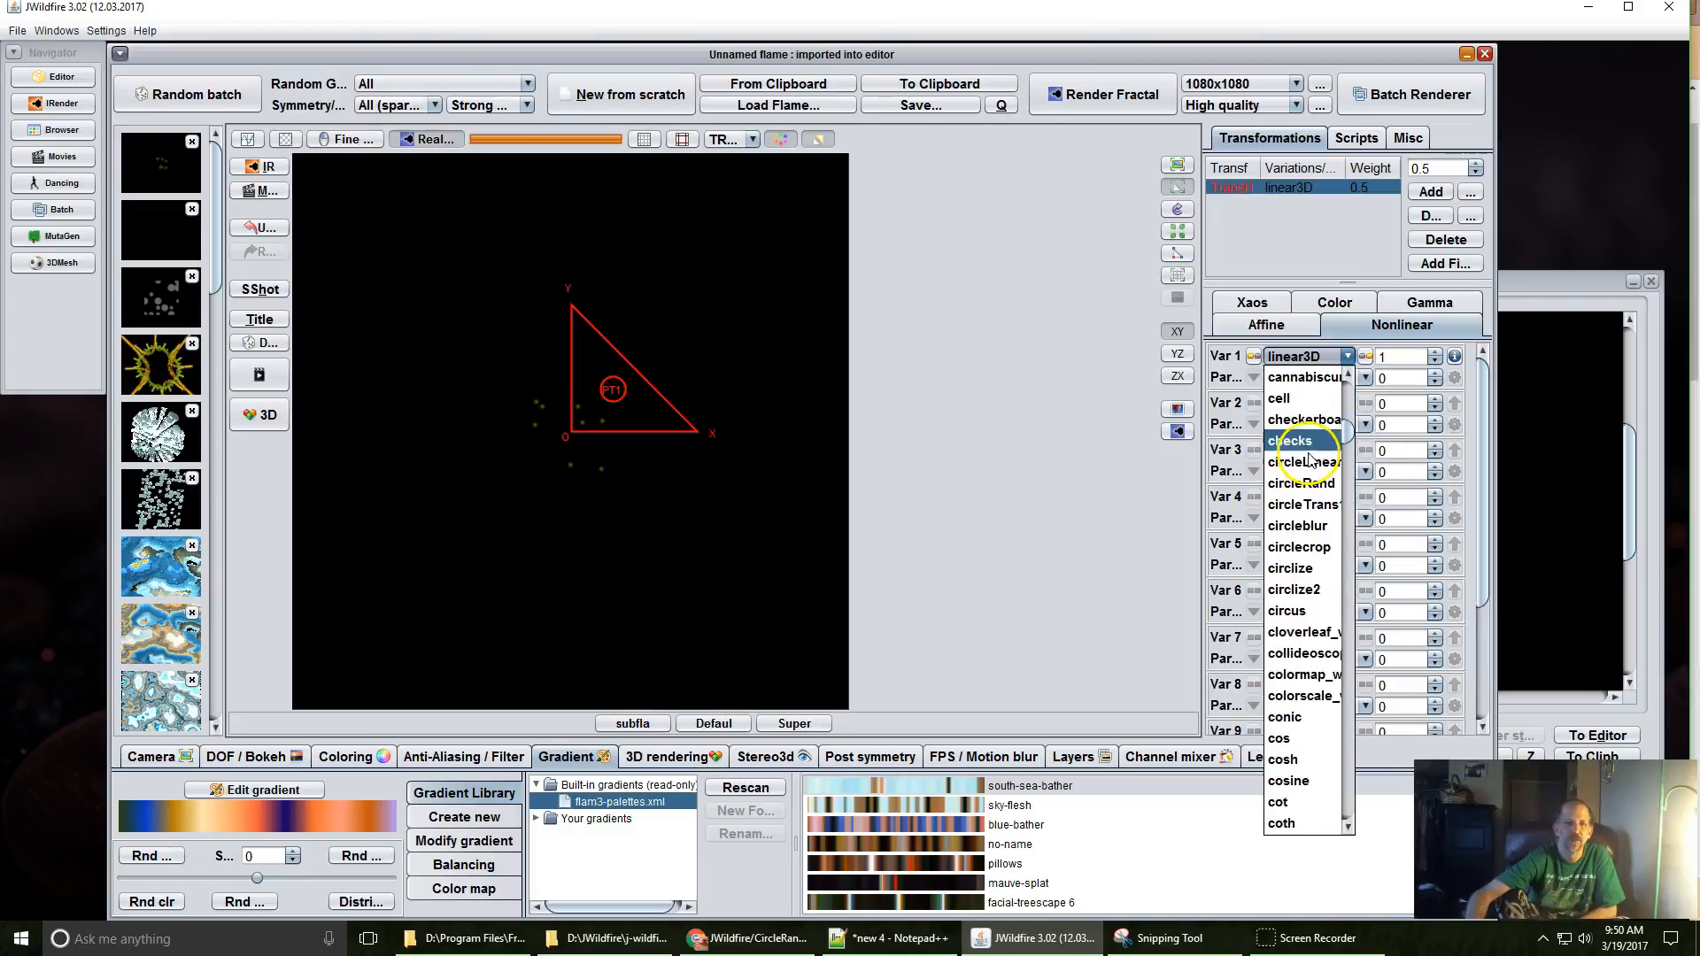
pyautogui.click(1307, 503)
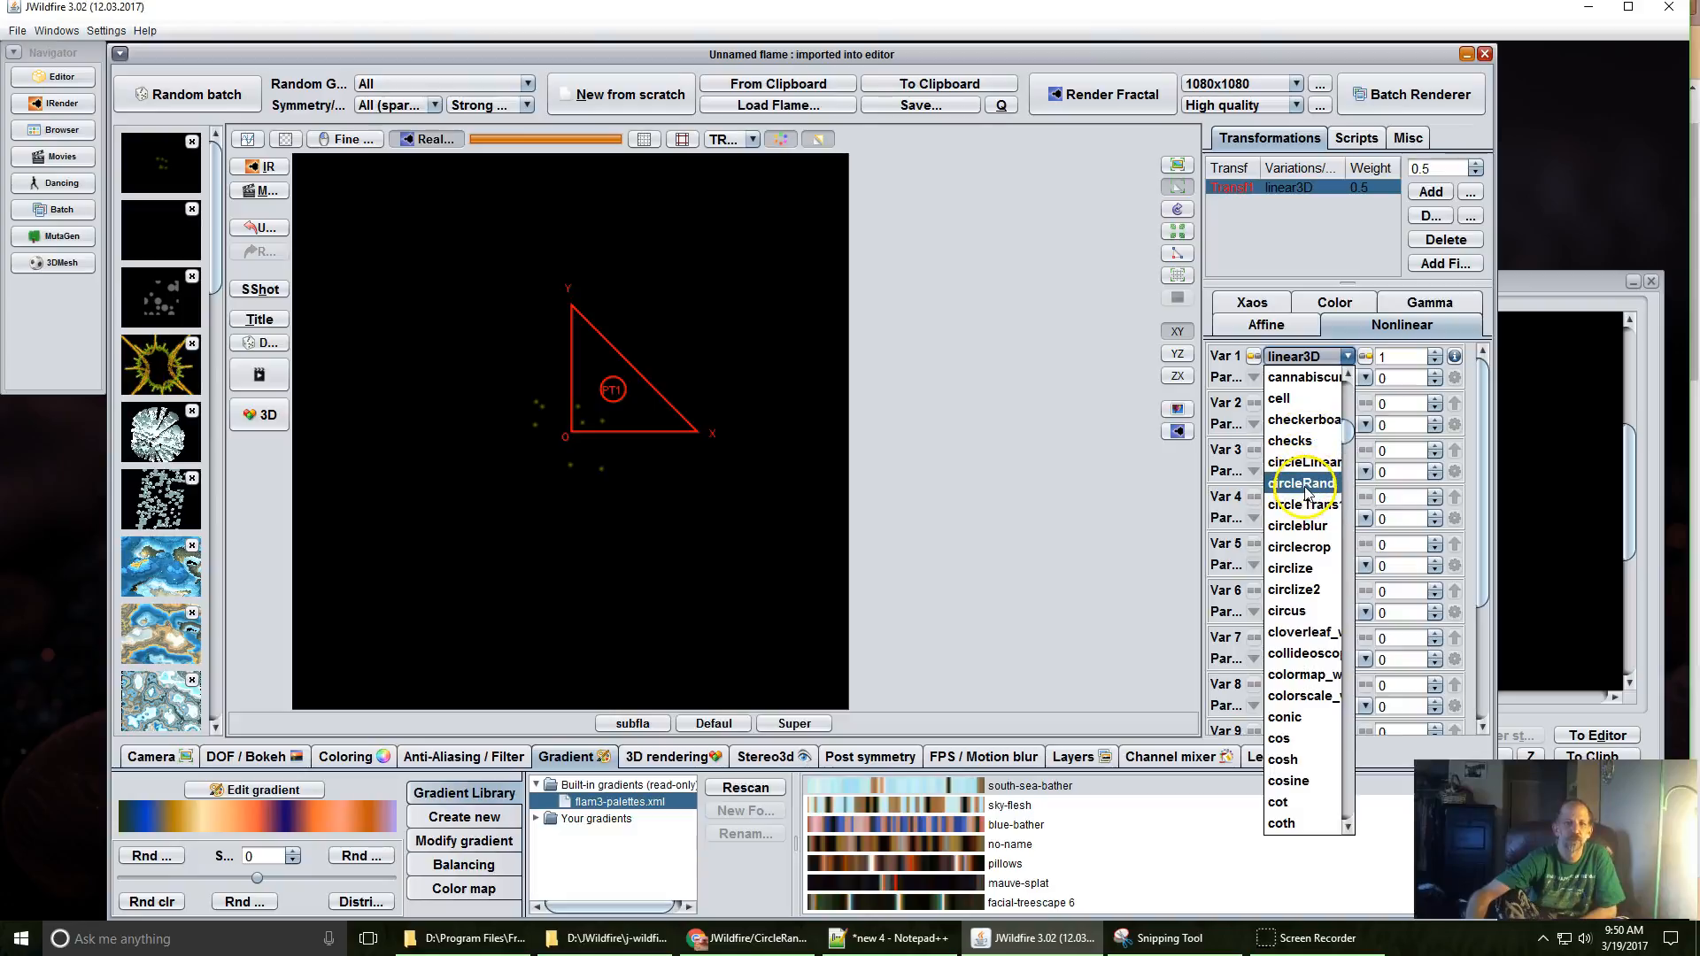
pyautogui.click(1307, 486)
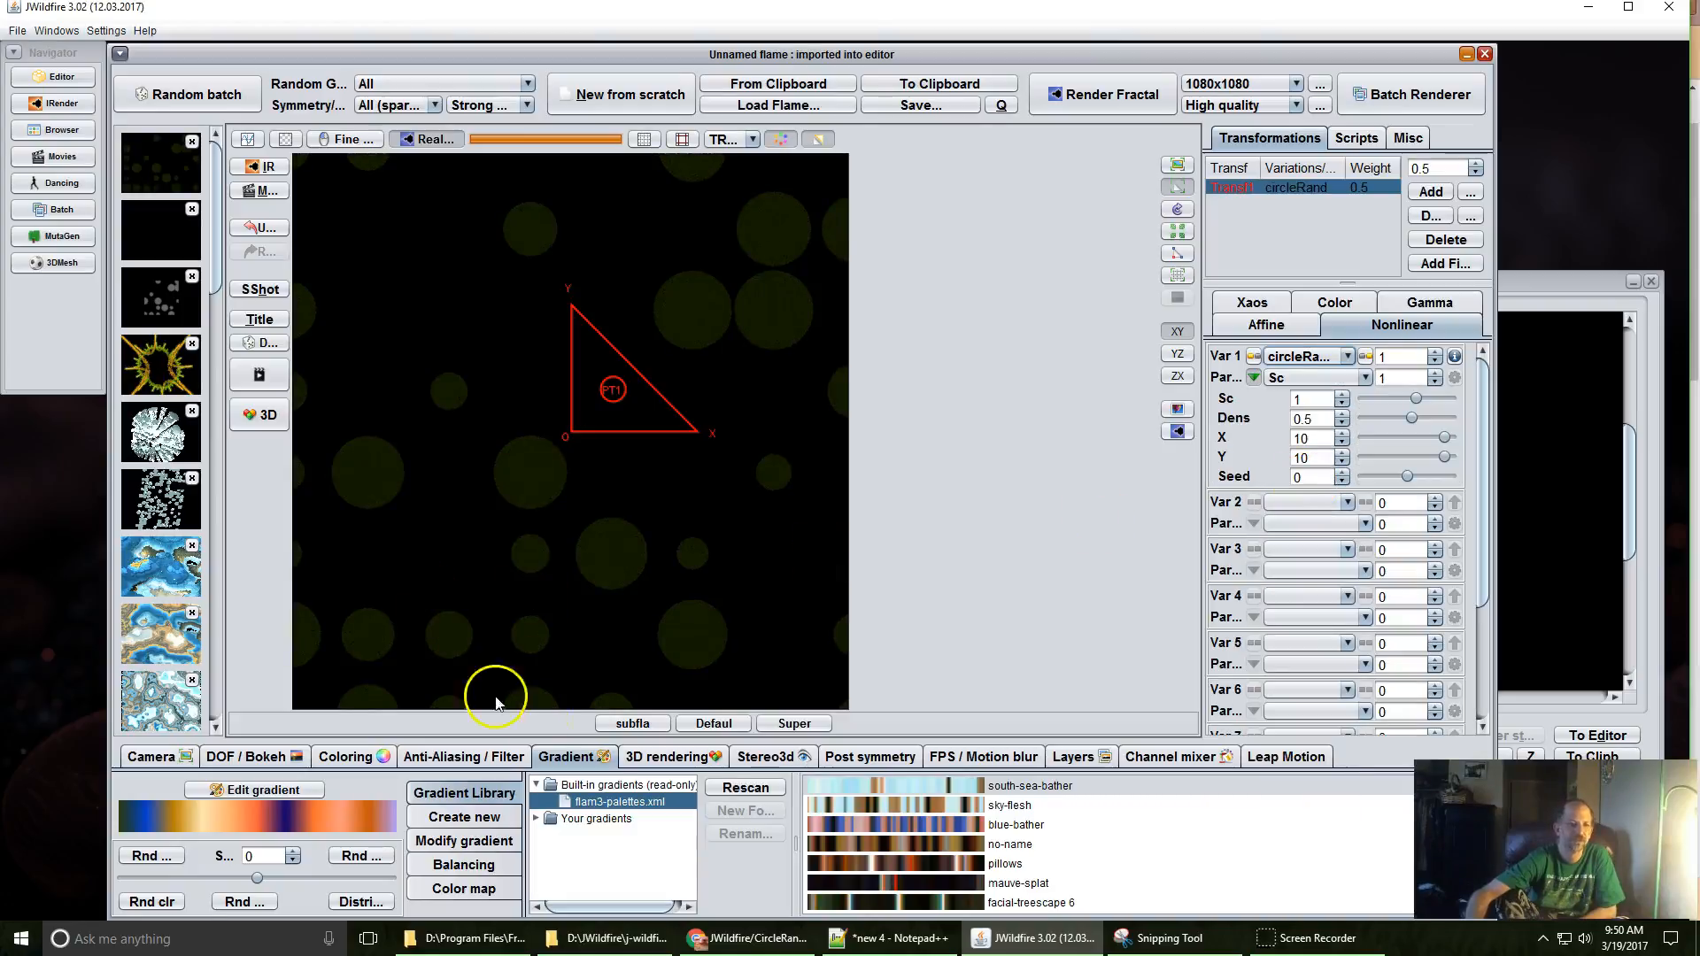
# Apply the south-sea-bather gradient and raise the flame's brightness to 50.54, with the whole circle pattern in view.
pyautogui.click(841, 803)
pyautogui.click(845, 785)
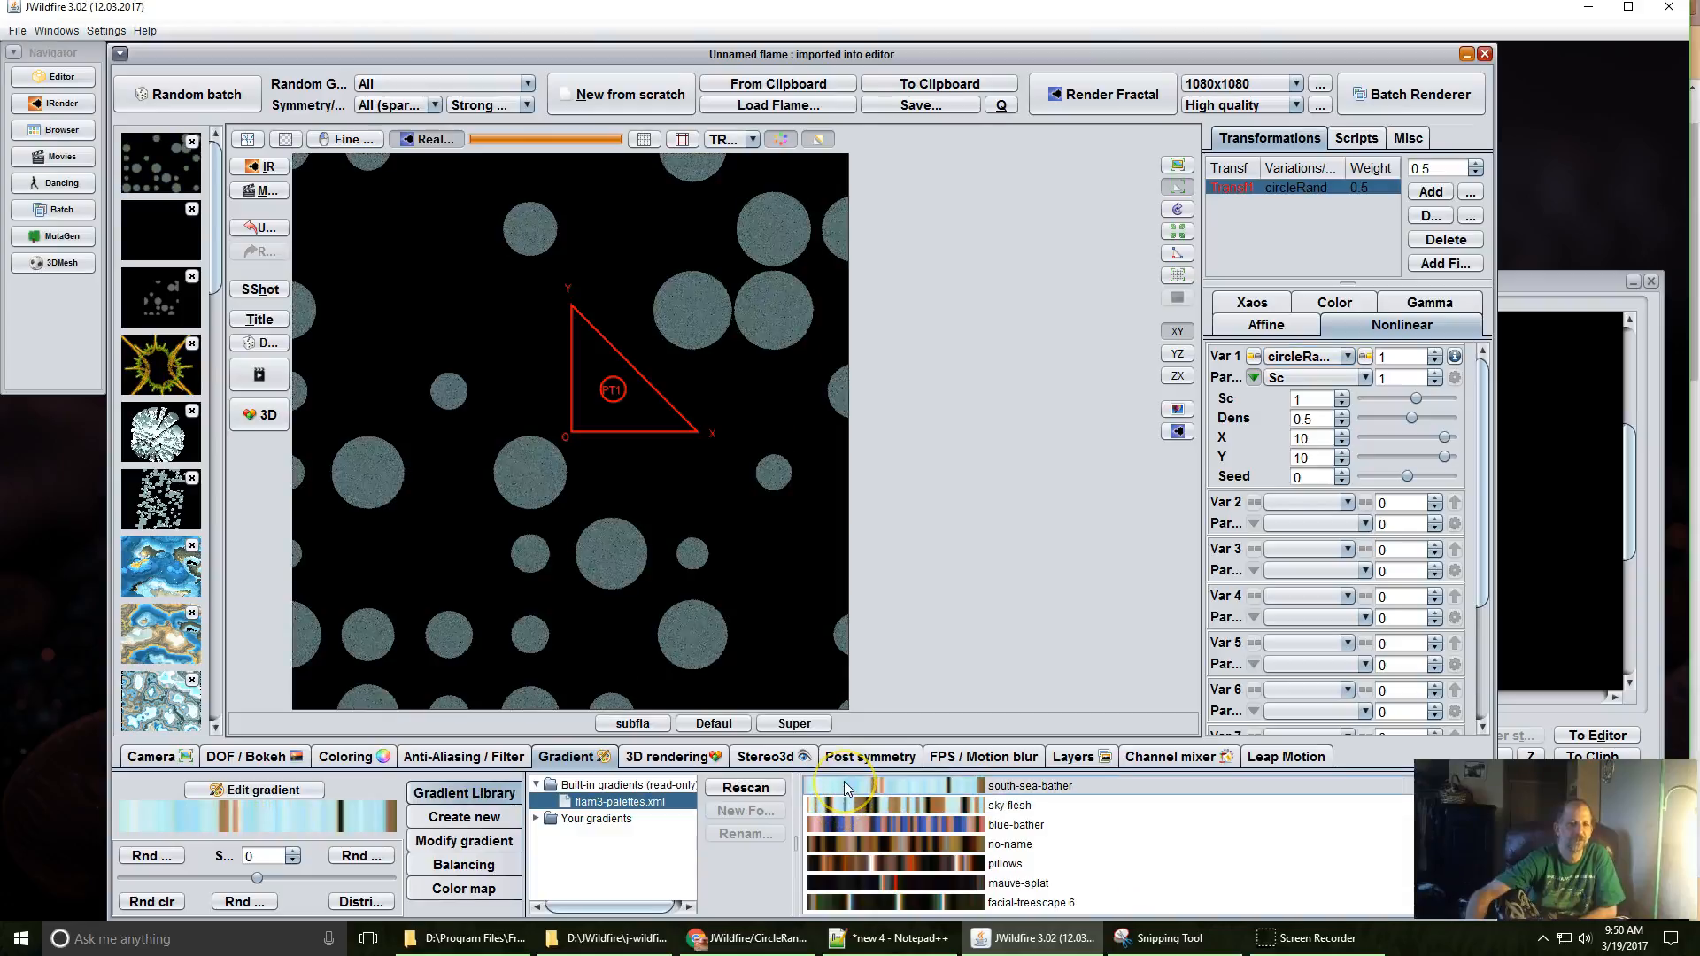
pyautogui.click(346, 757)
pyautogui.moveTo(229, 788); pyautogui.dragTo(1696, 482)
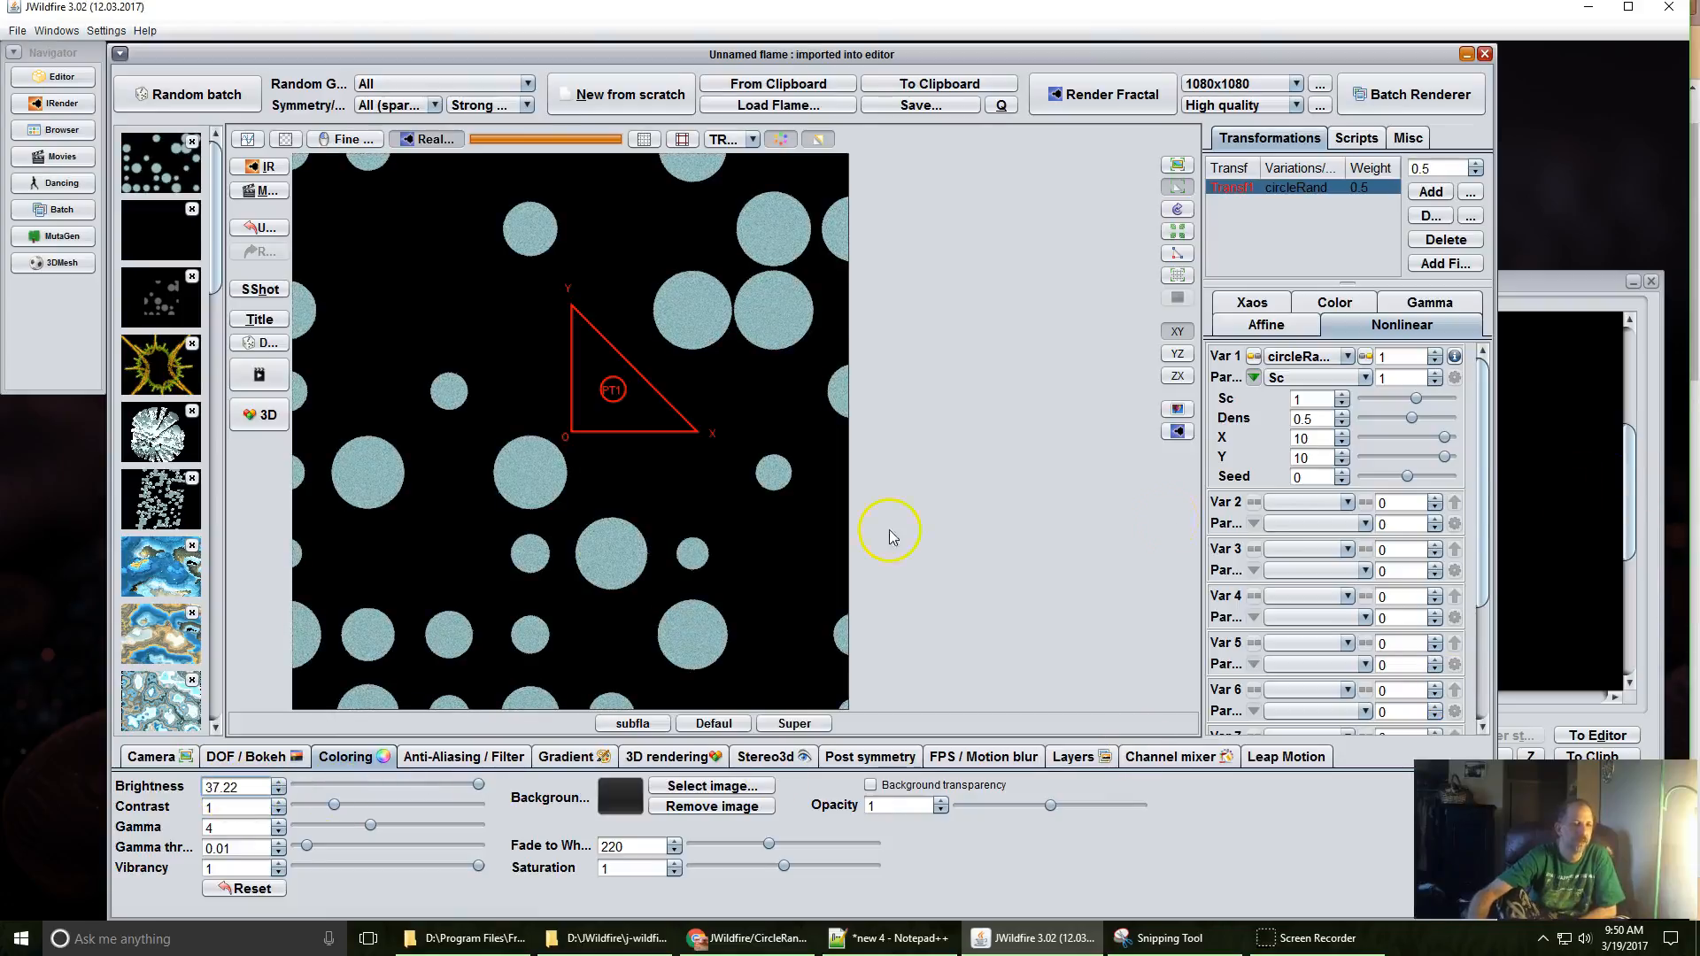
pyautogui.moveTo(216, 787); pyautogui.dragTo(806, 751)
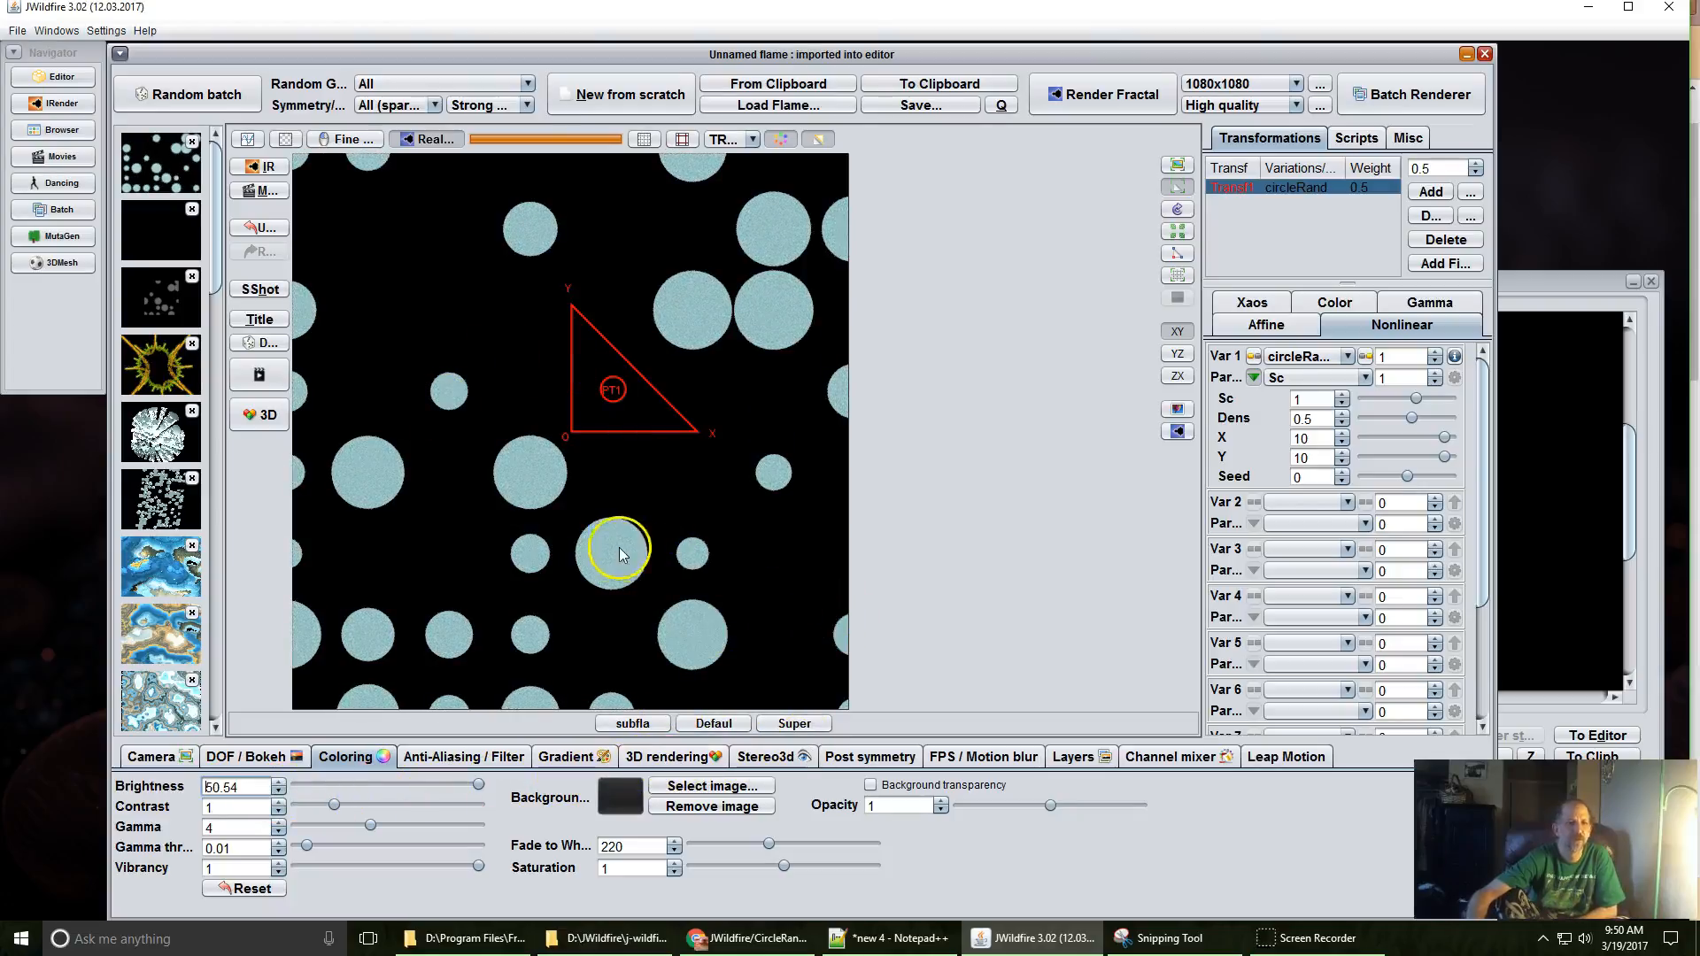
pyautogui.scroll(-5, 627, 556)
pyautogui.scroll(5, 626, 527)
pyautogui.click(611, 802)
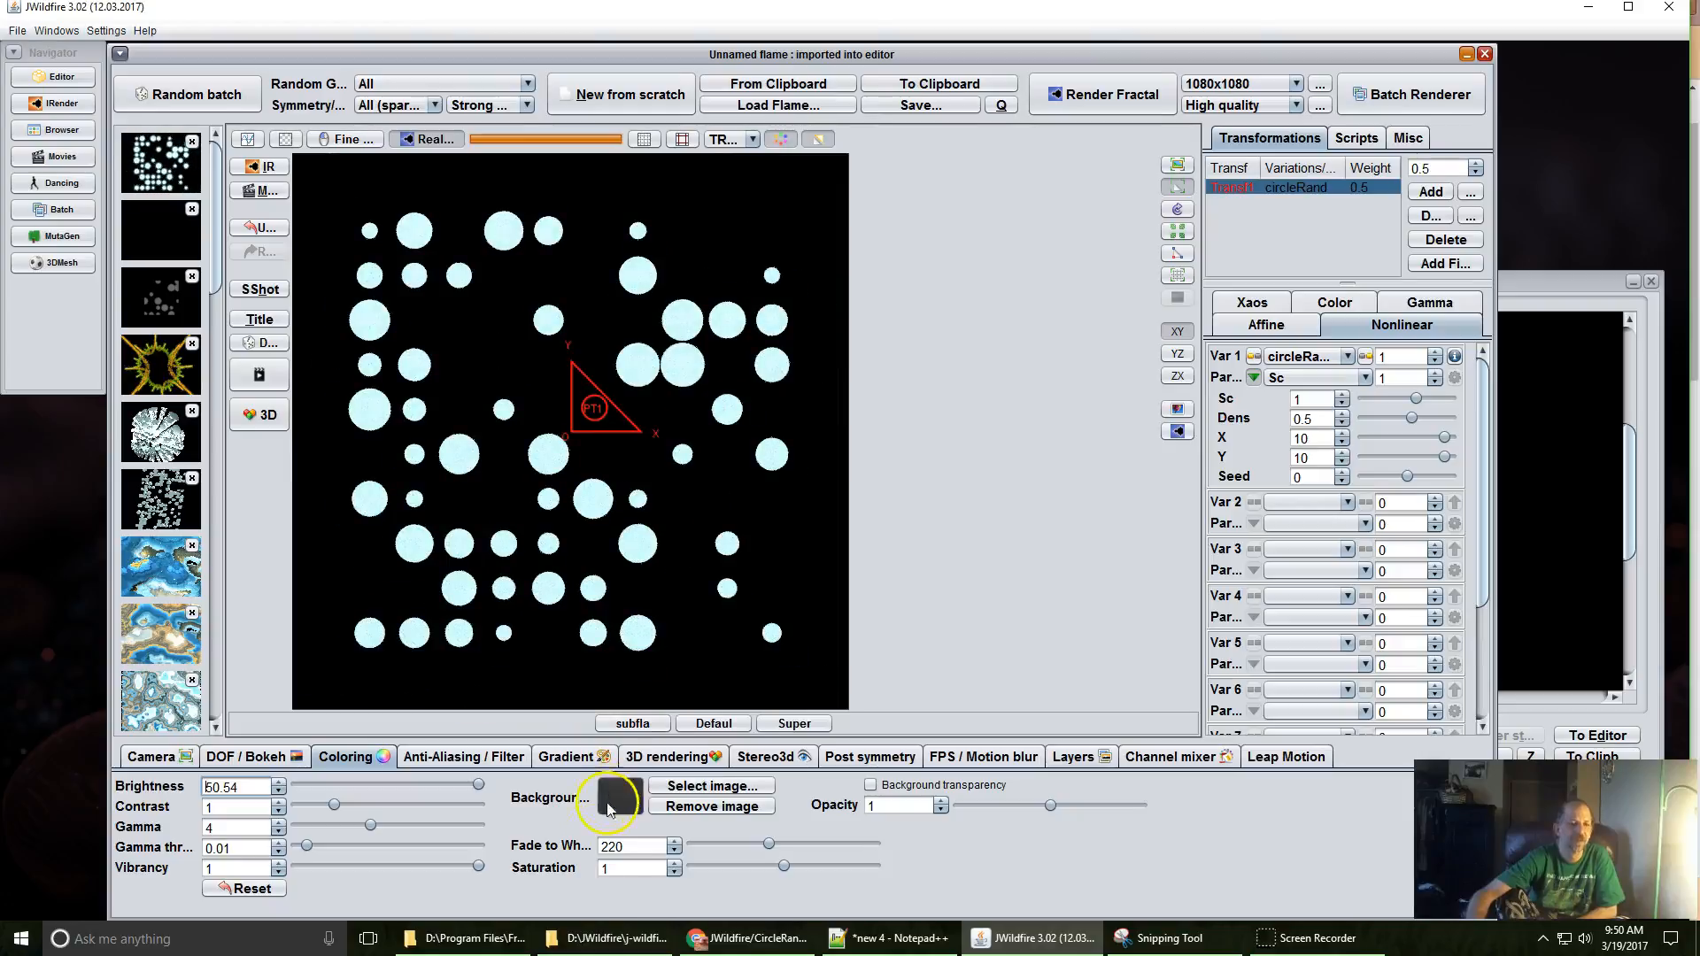
# Switch to the browser and view the Circles. Plugins page on DeviantArt, including the author's Plugins gallery folder.
pyautogui.moveTo(751, 944)
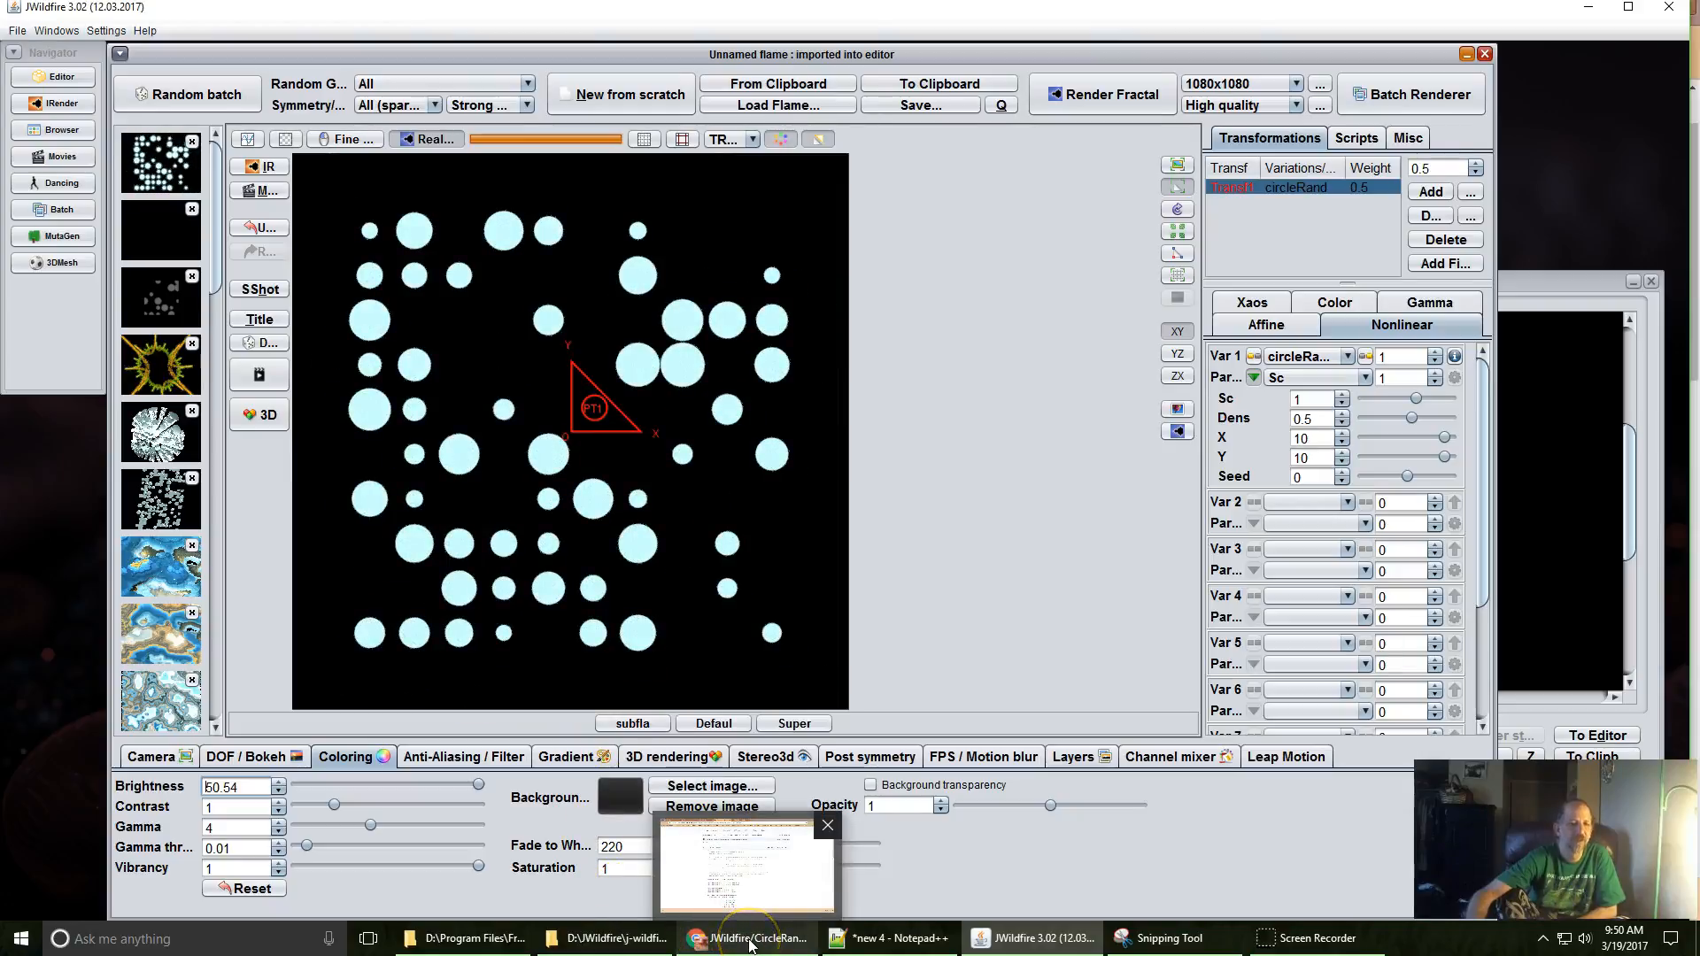
pyautogui.click(751, 944)
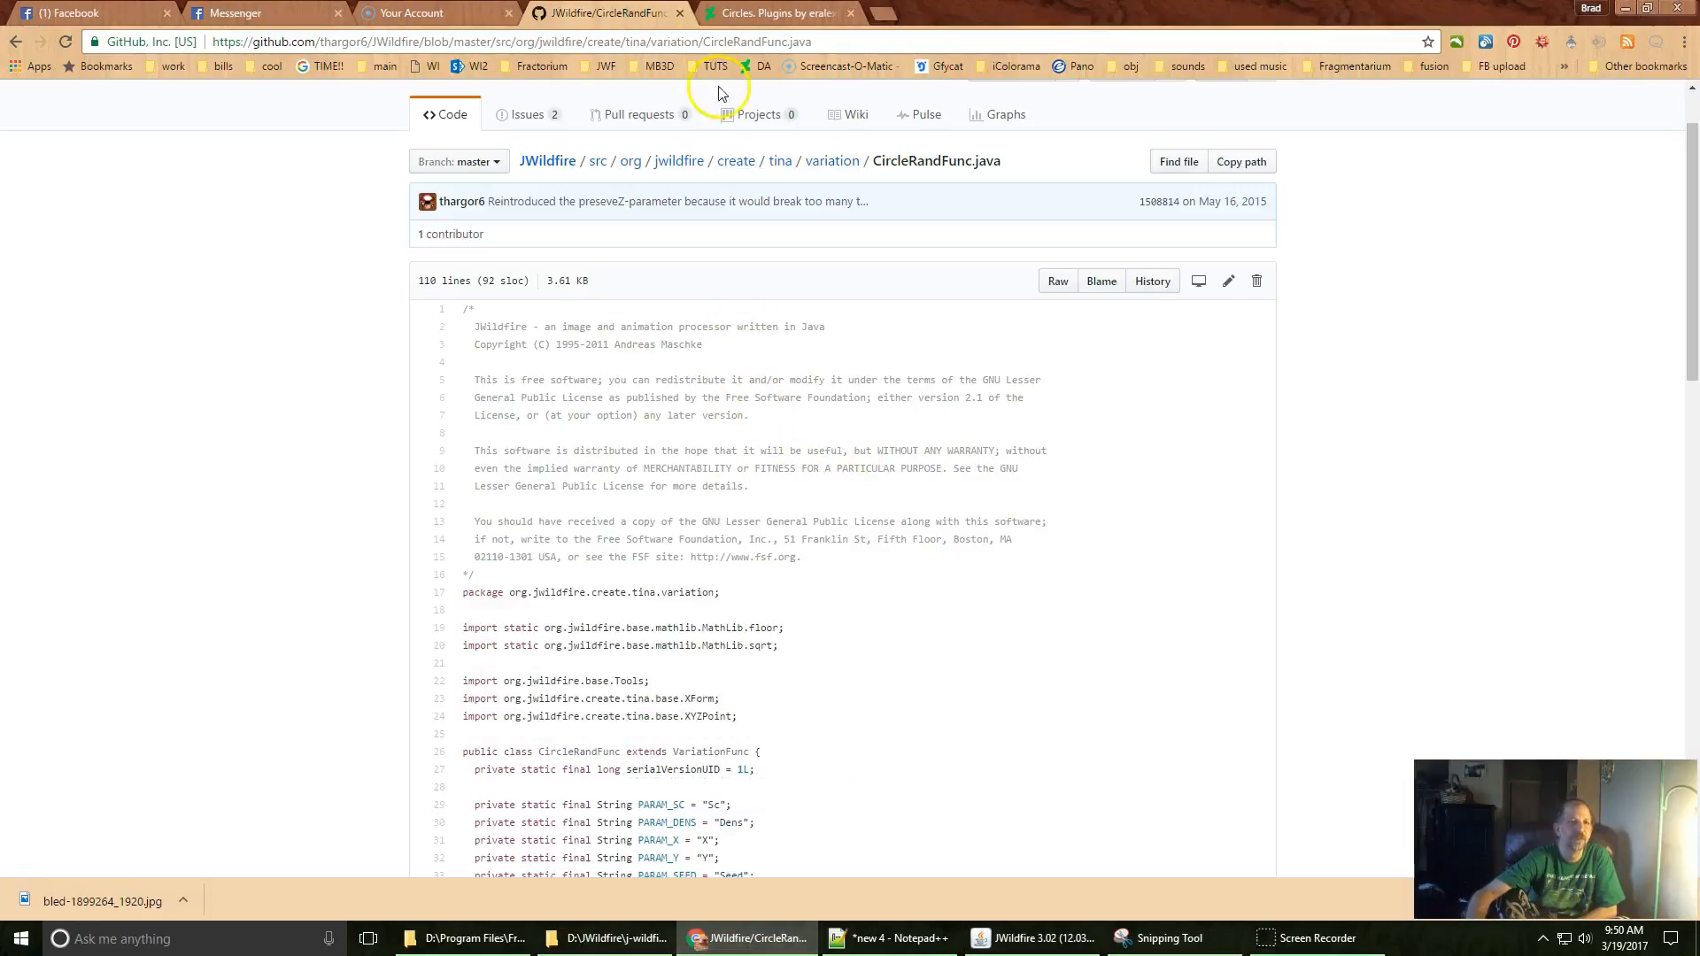
pyautogui.click(760, 10)
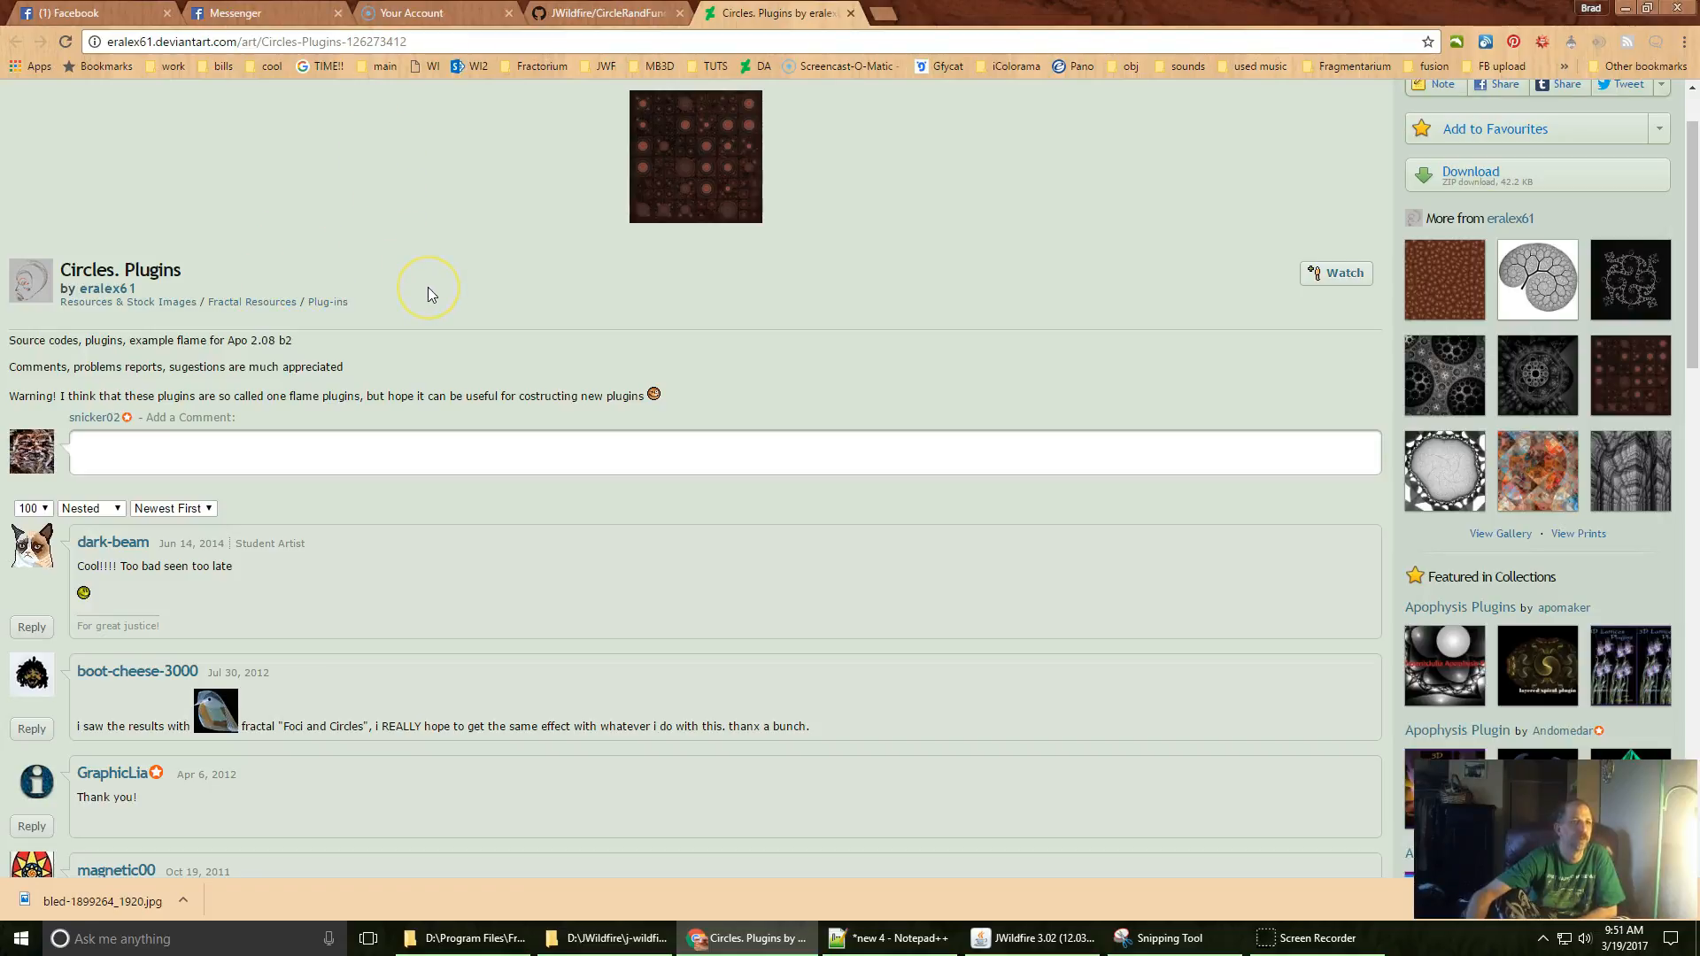
pyautogui.scroll(1, 428, 287)
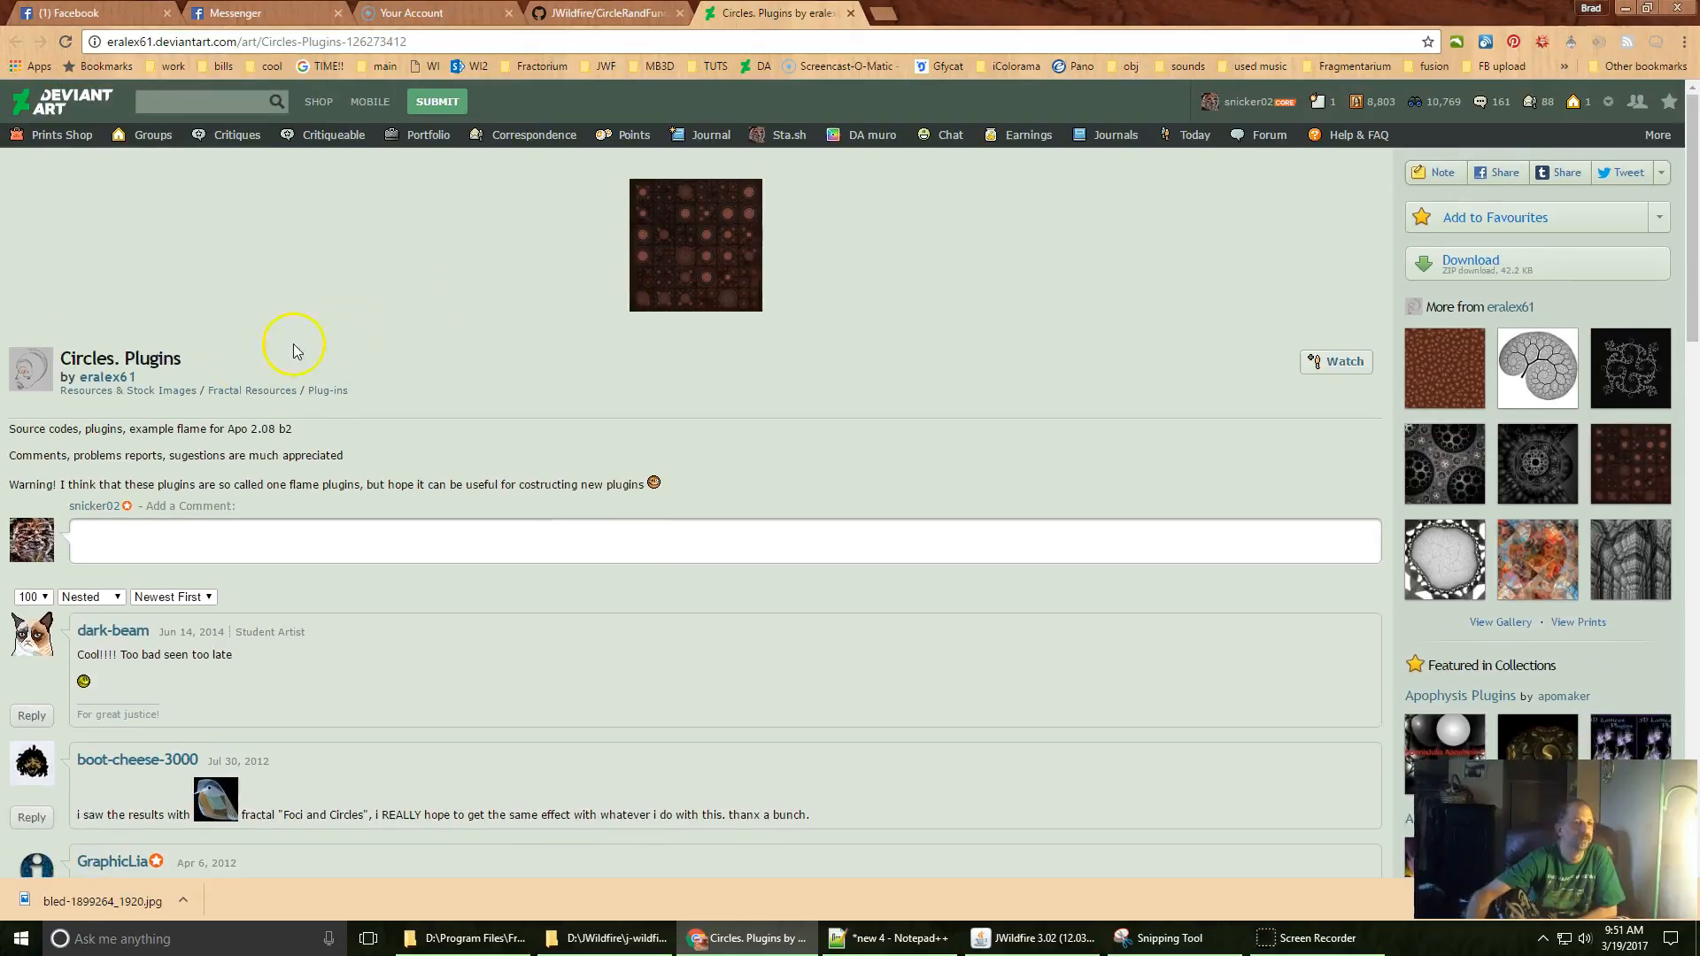
pyautogui.click(113, 379)
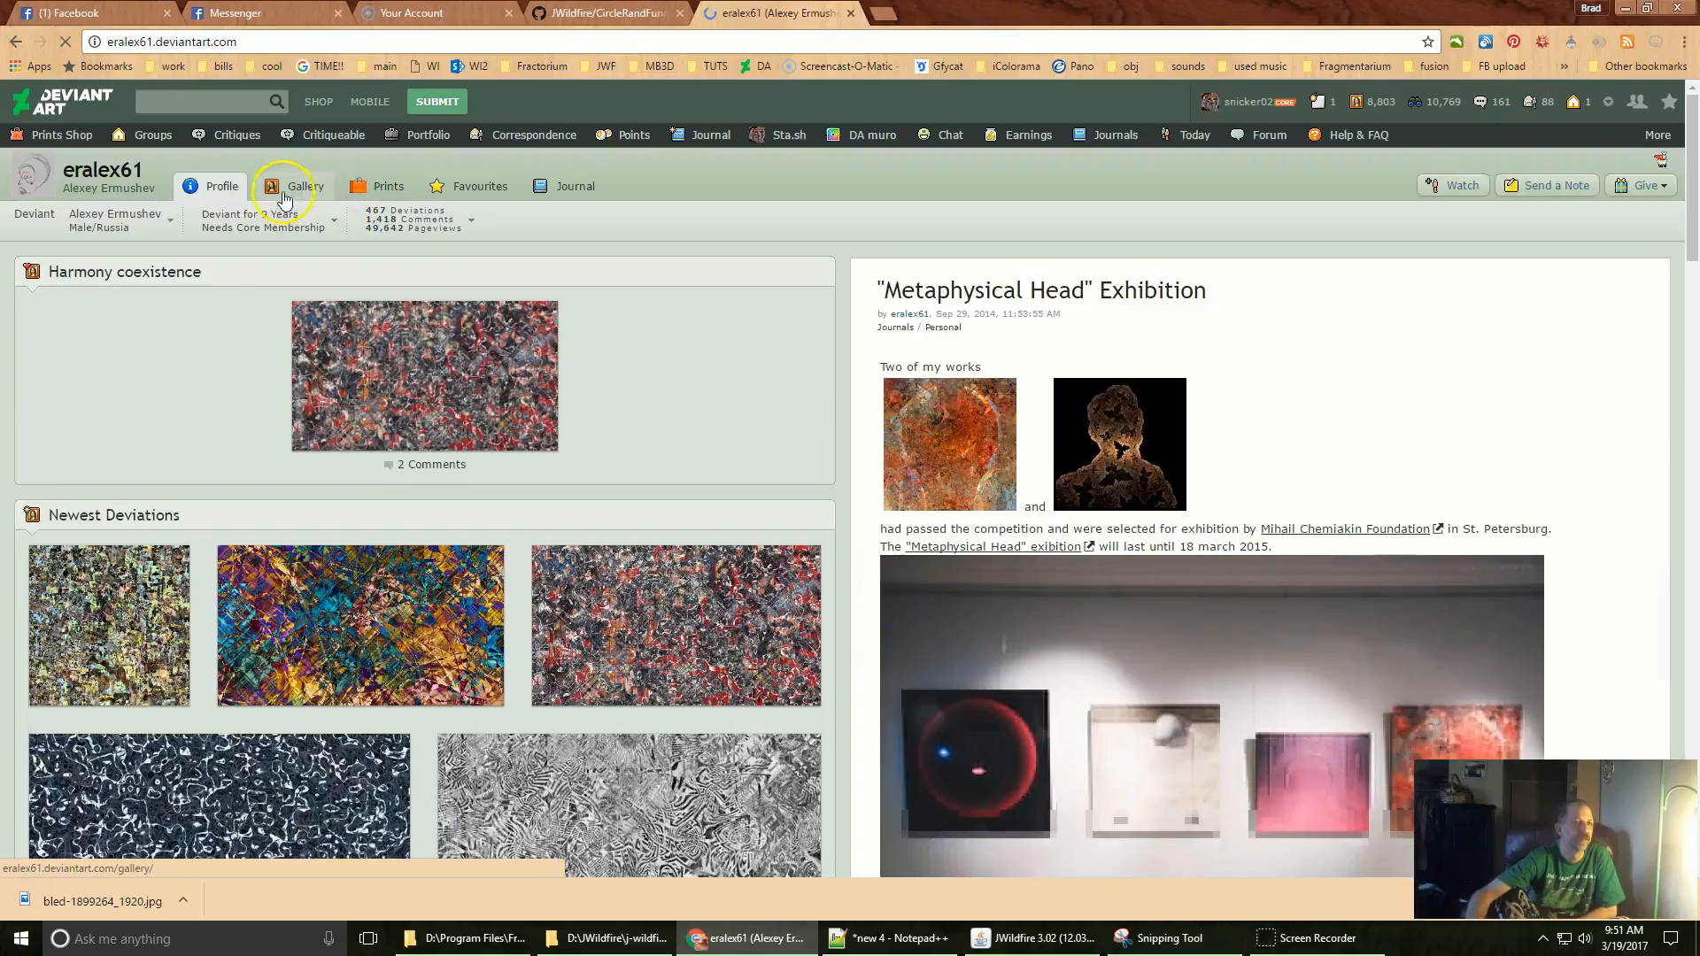
pyautogui.click(285, 195)
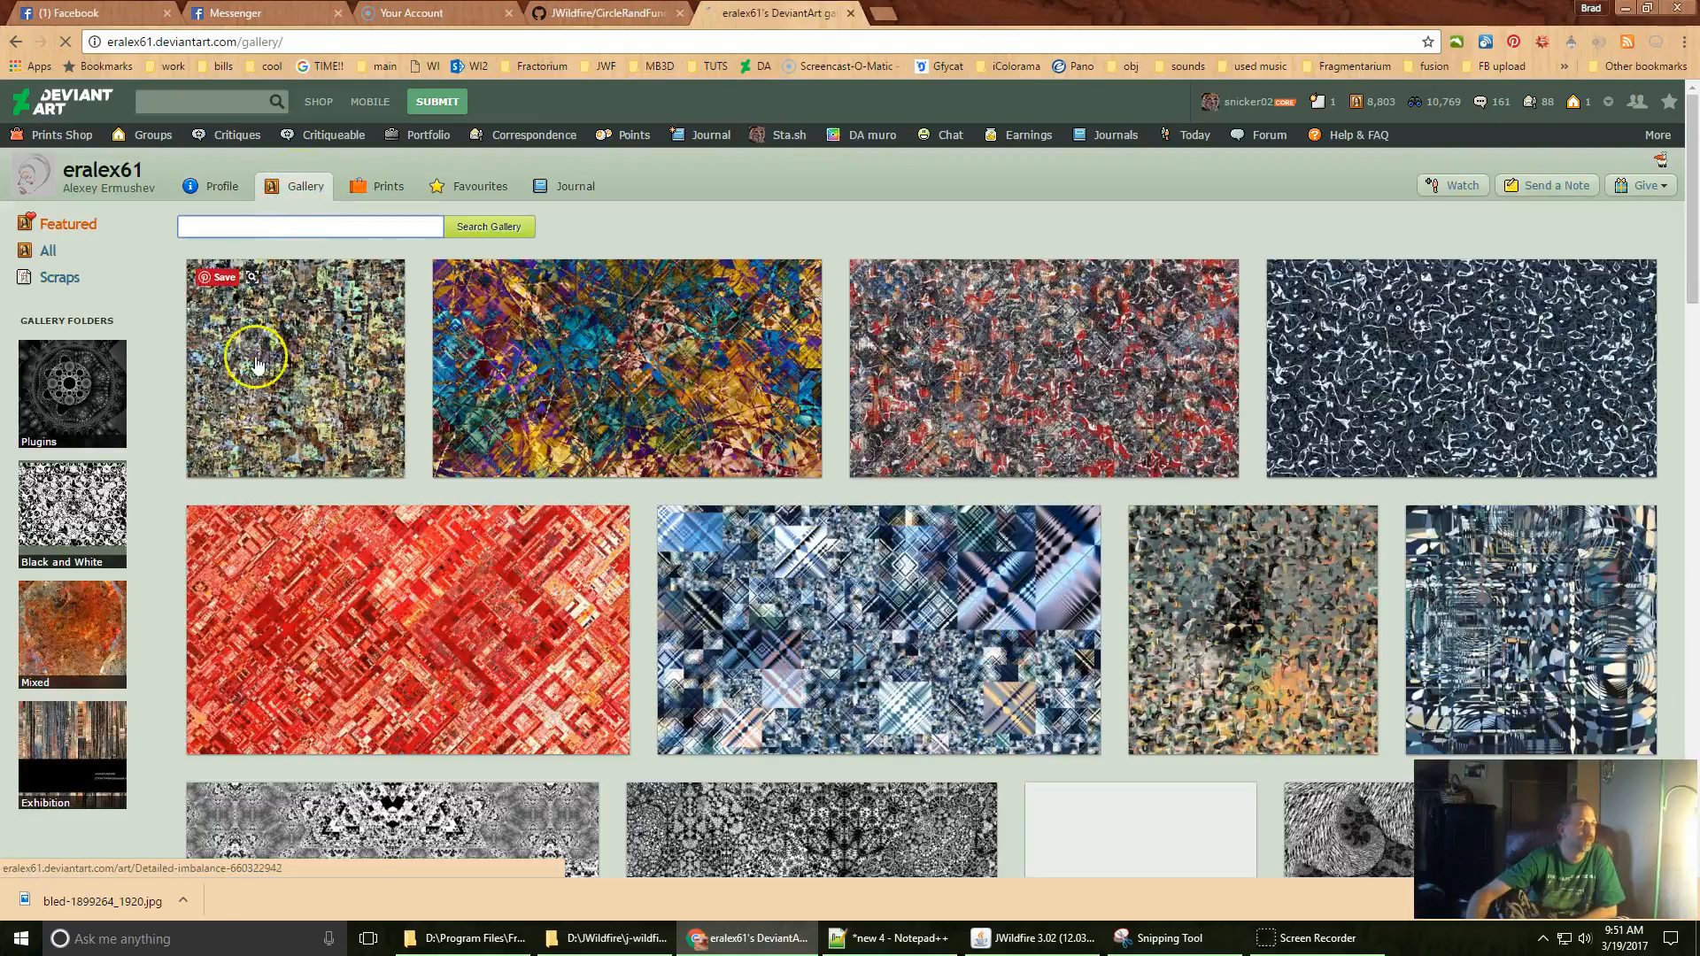
pyautogui.click(50, 383)
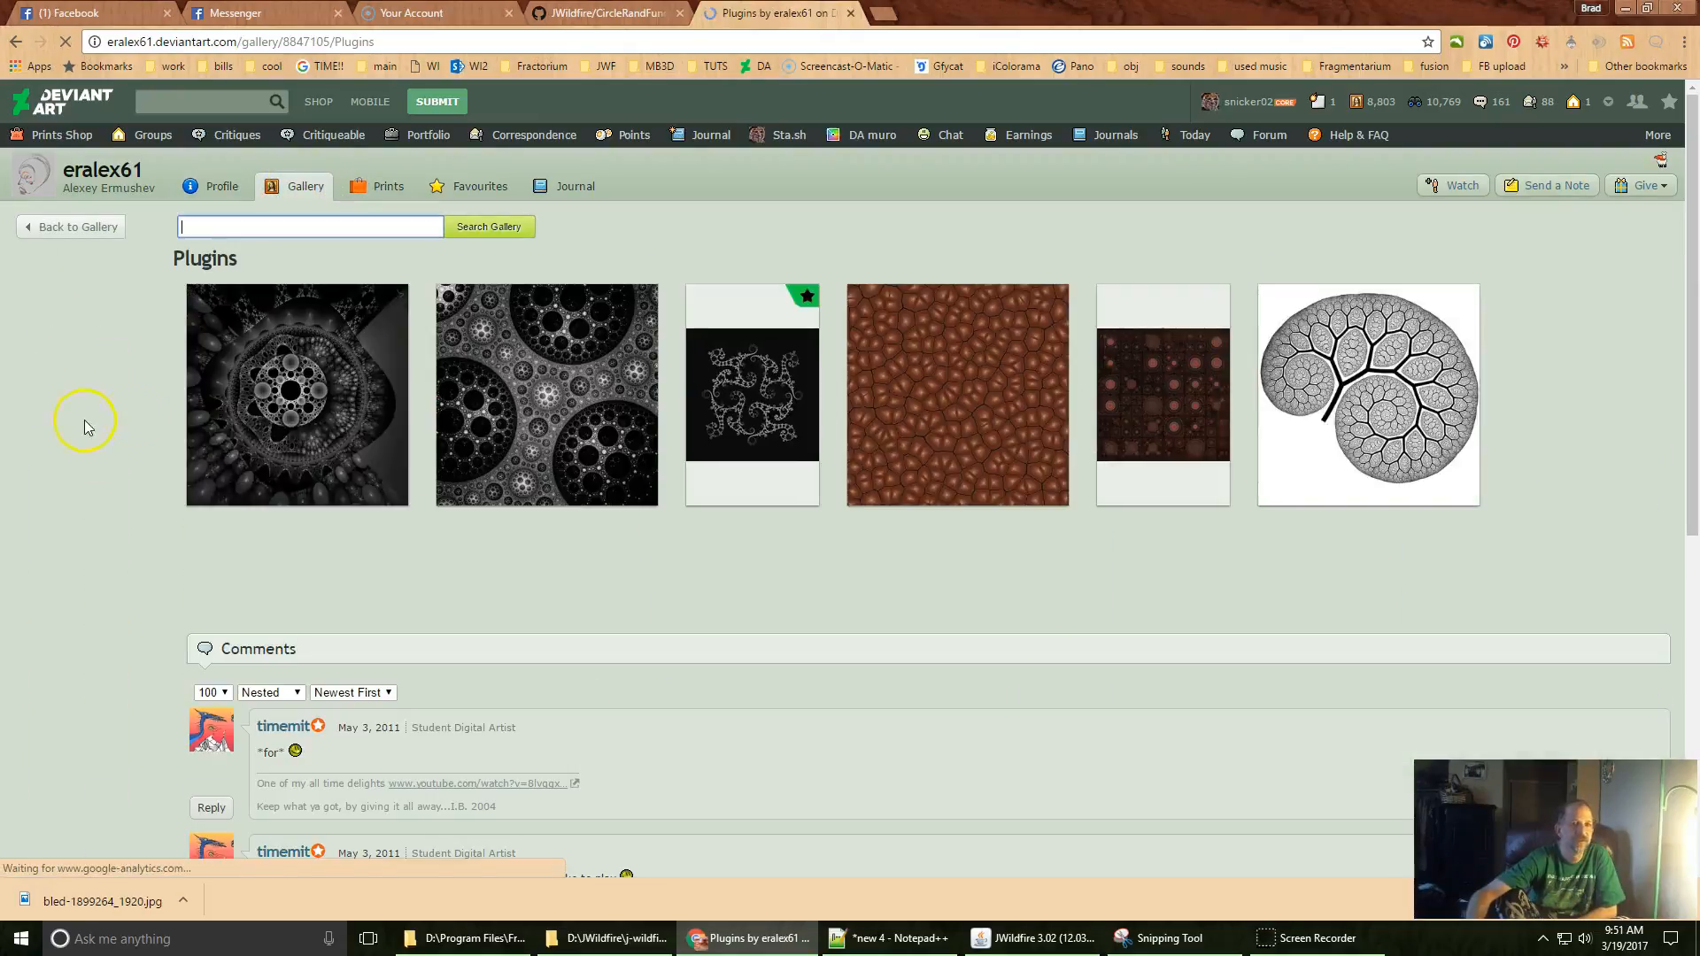
pyautogui.click(1168, 405)
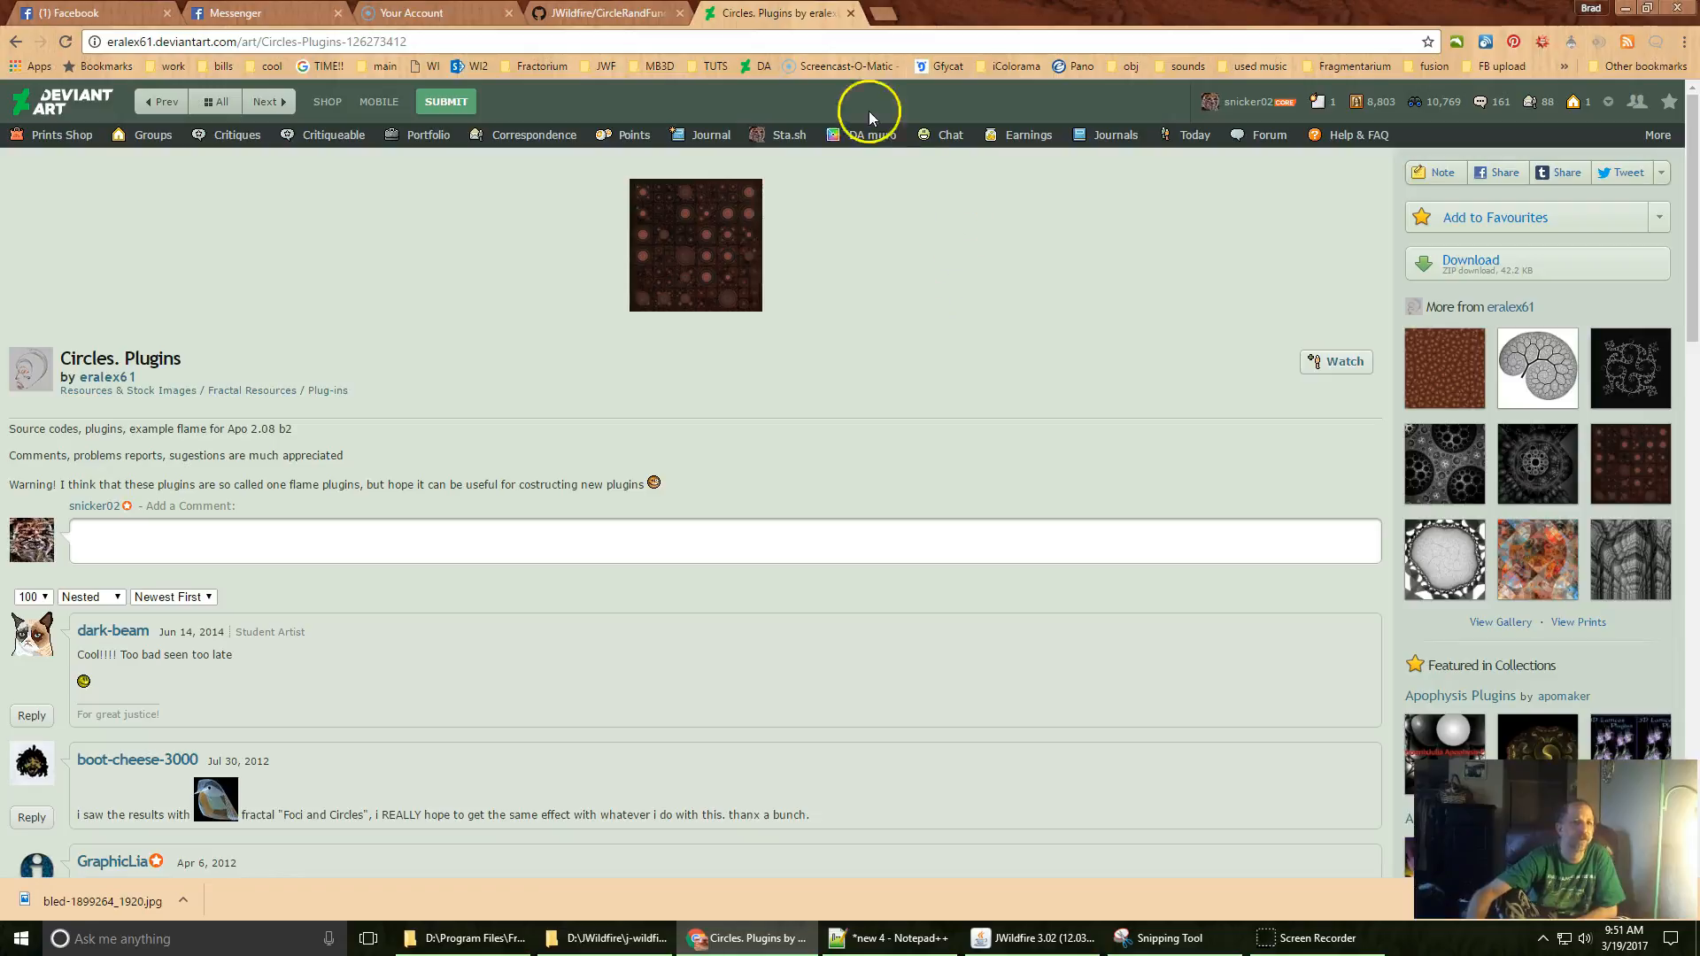
# Examine the CircleRandFunc.java source code on GitHub, from its parameter definitions through the transform function.
pyautogui.click(620, 13)
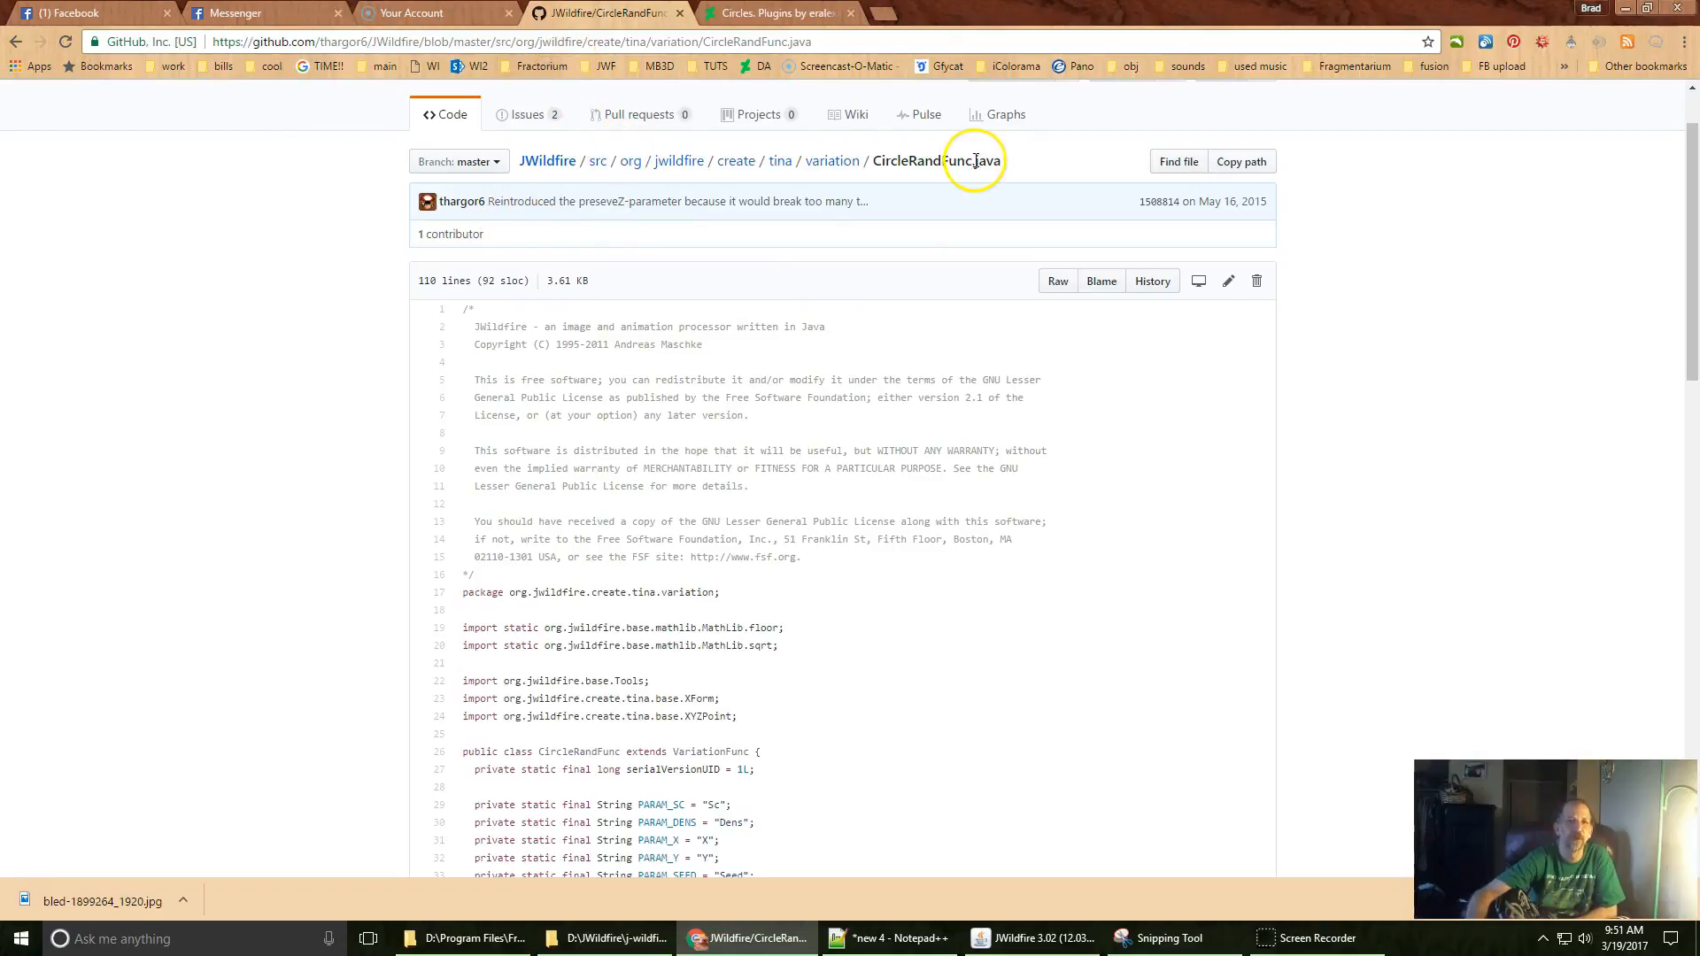
pyautogui.scroll(-7, 956, 577)
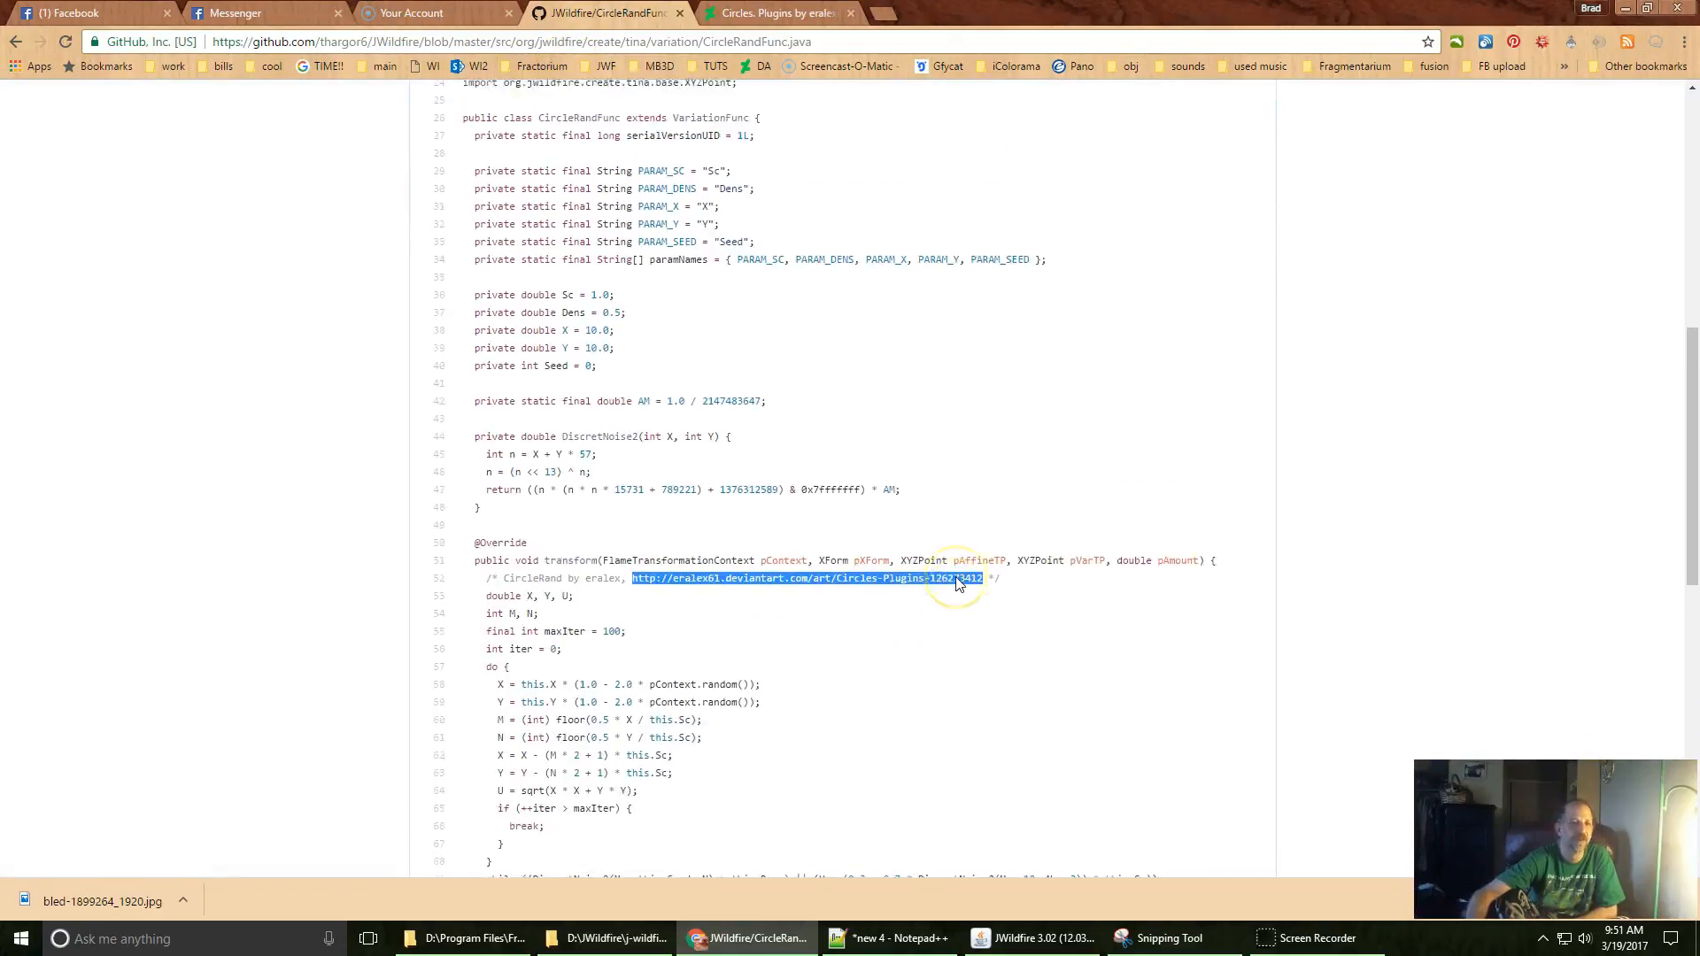
pyautogui.scroll(-5, 956, 583)
pyautogui.scroll(-5, 956, 584)
pyautogui.scroll(7, 956, 584)
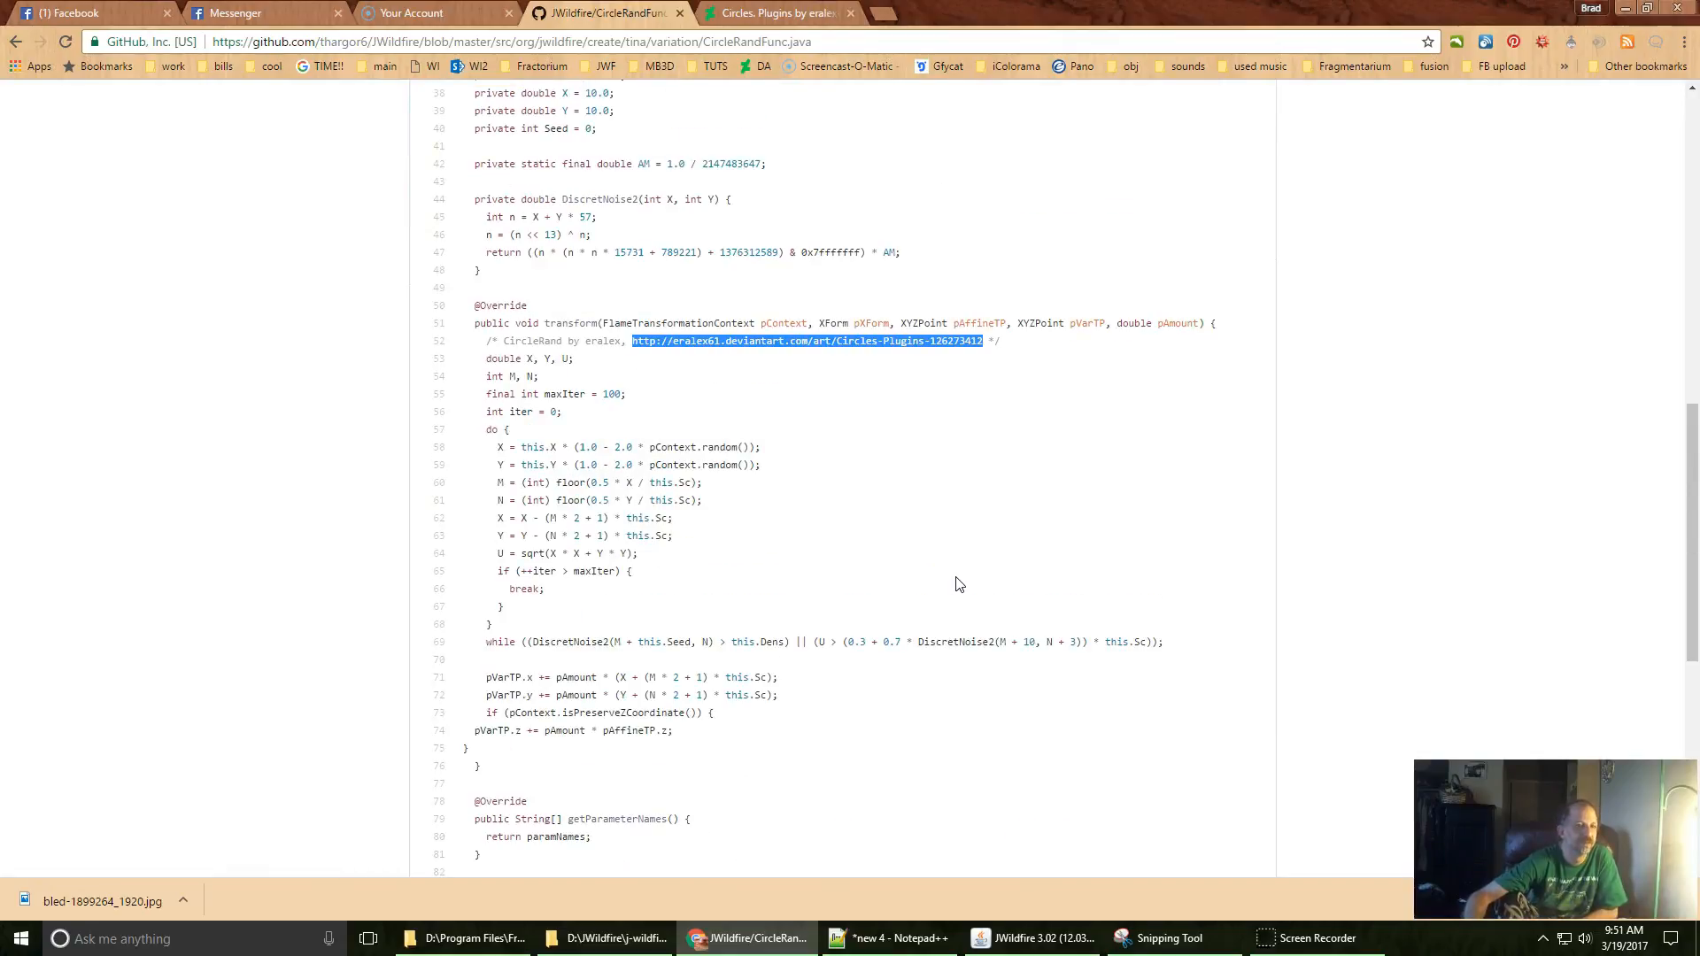
pyautogui.scroll(6, 957, 583)
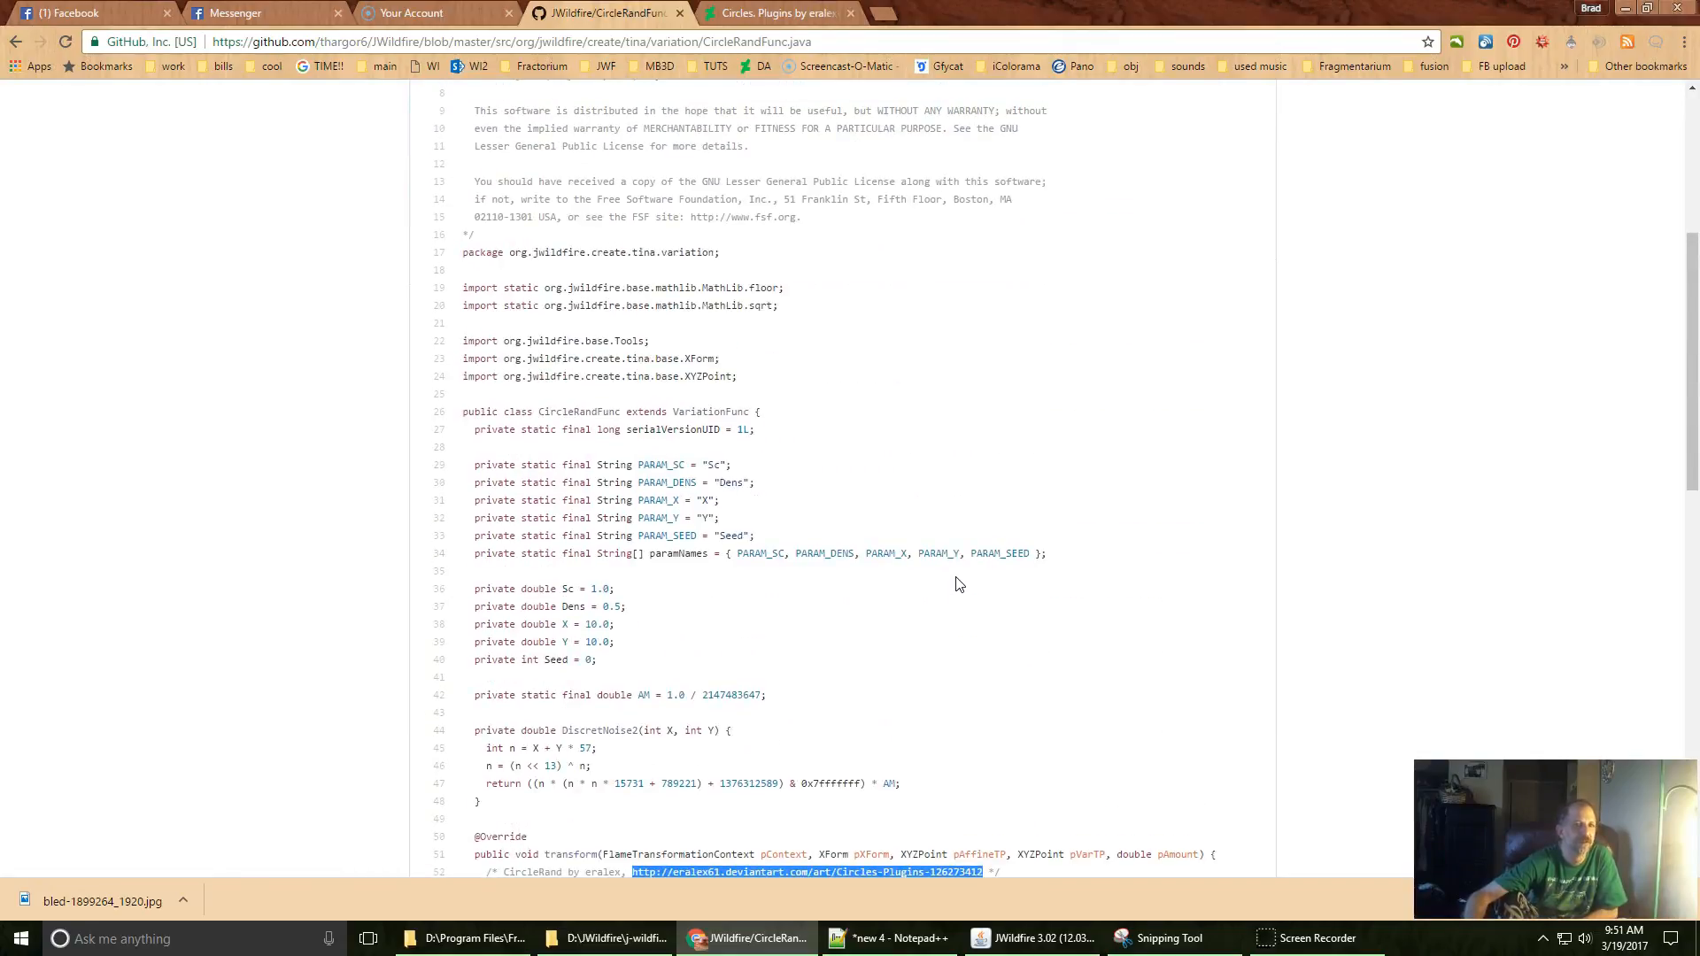
pyautogui.scroll(4, 956, 583)
pyautogui.scroll(-7, 956, 582)
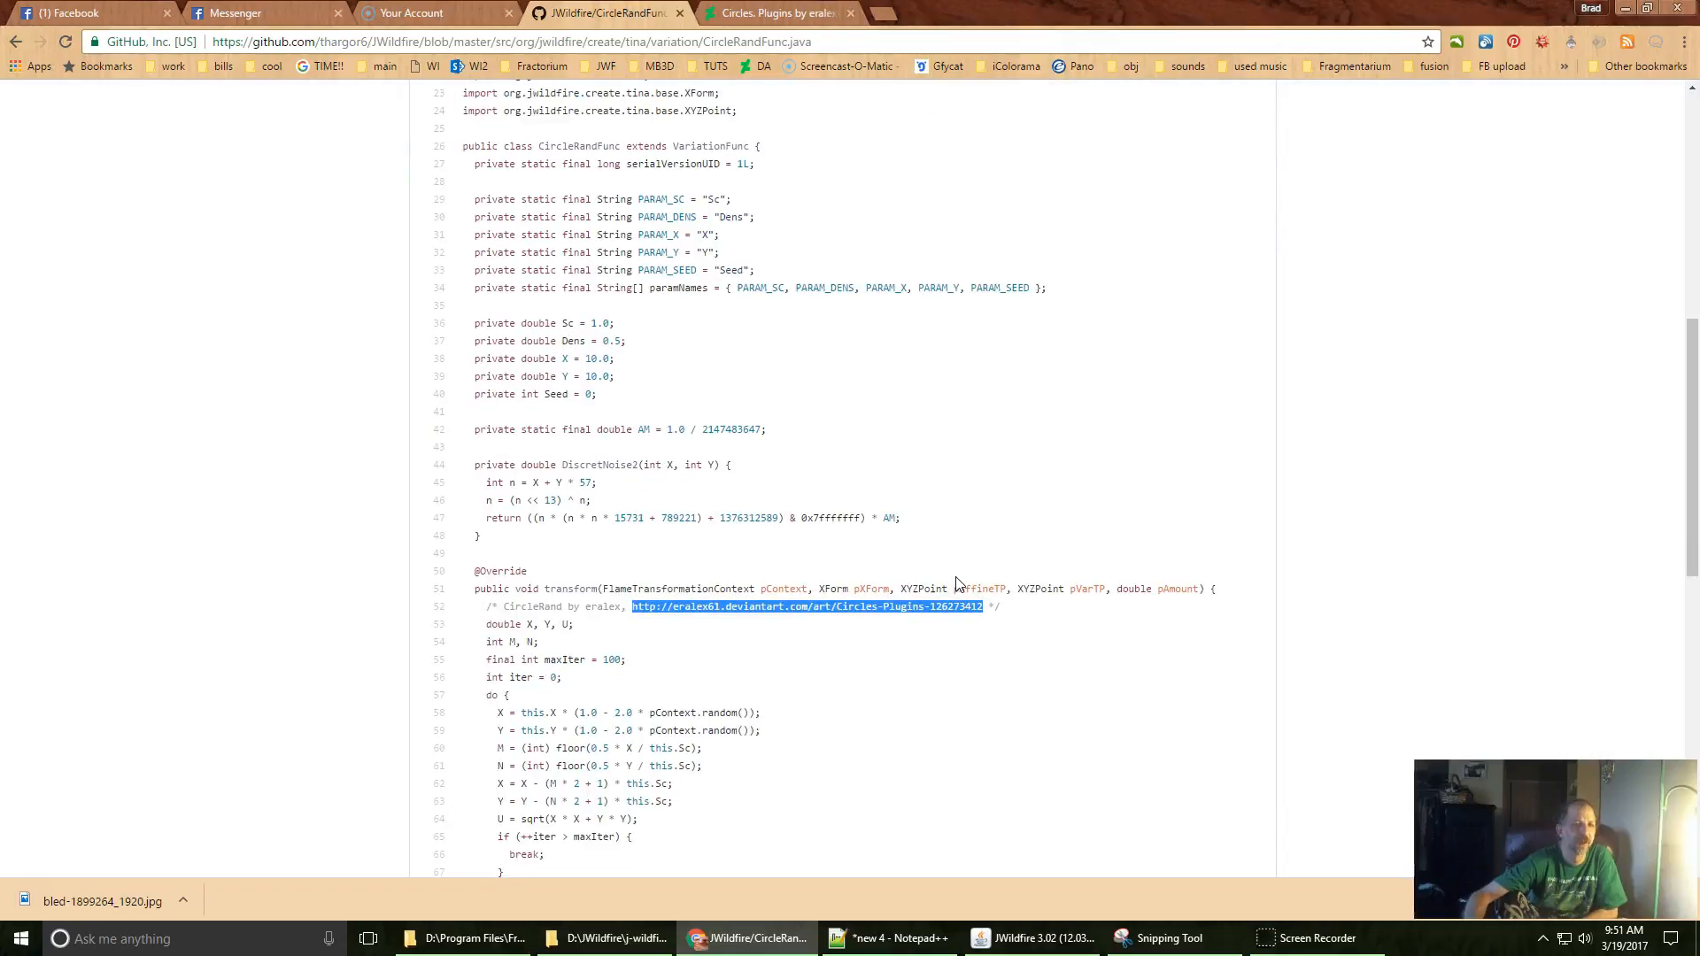
pyautogui.scroll(-5, 957, 582)
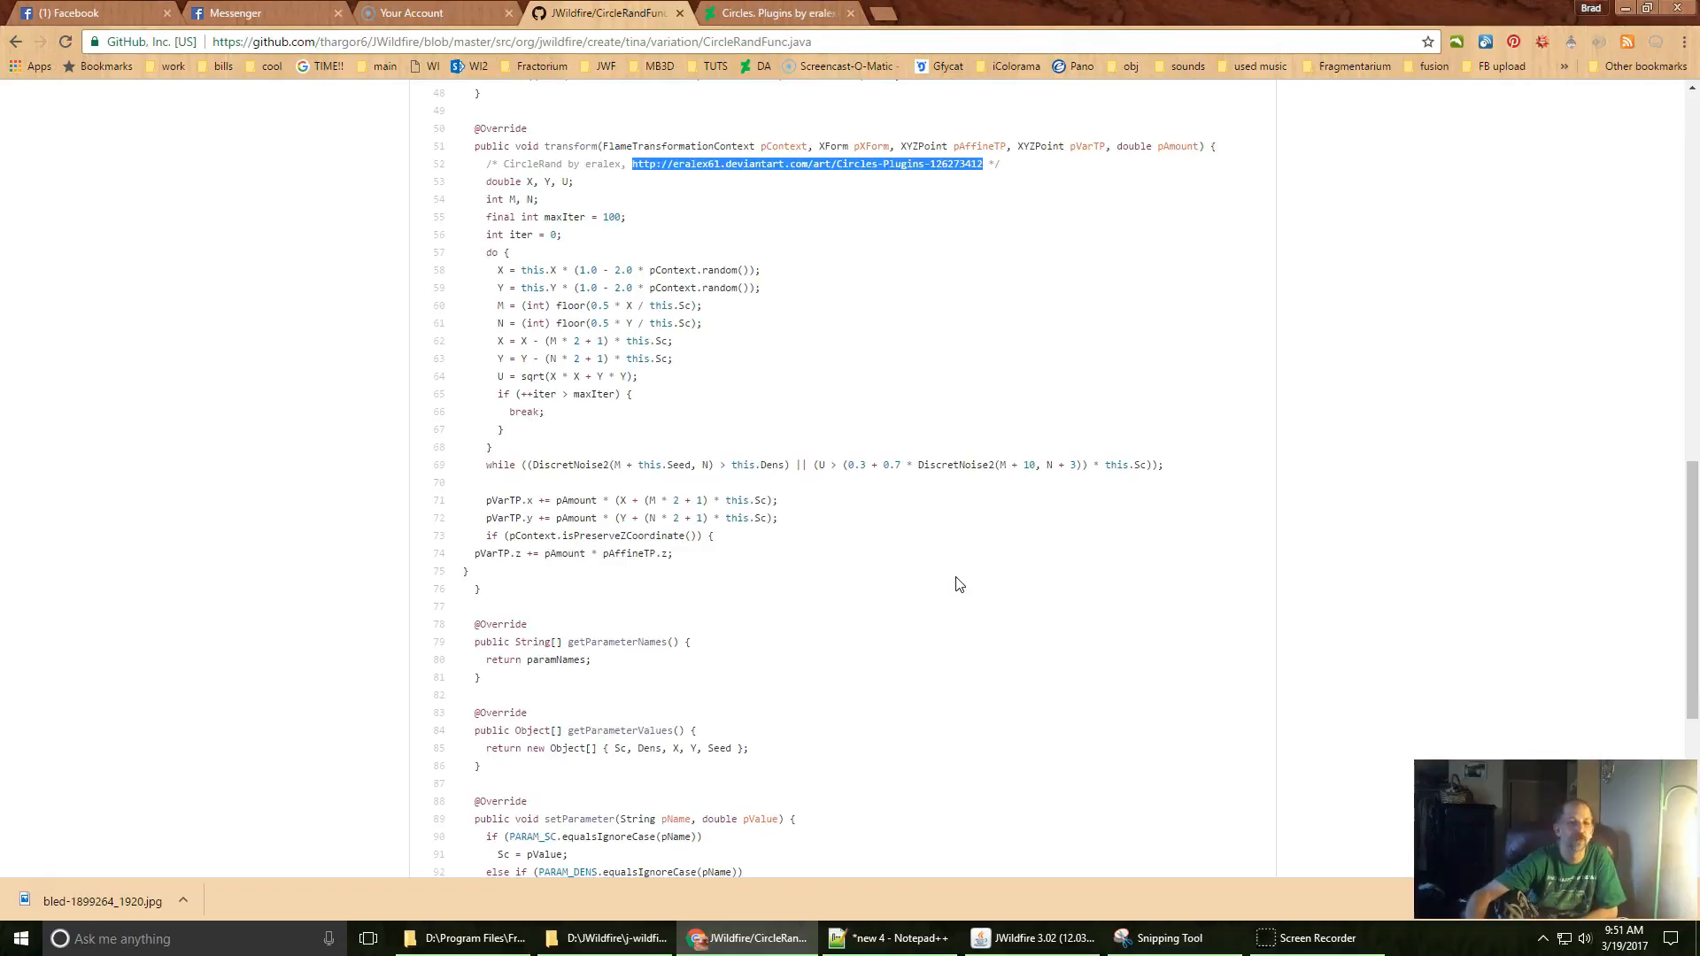
pyautogui.scroll(-4, 957, 583)
pyautogui.scroll(5, 957, 583)
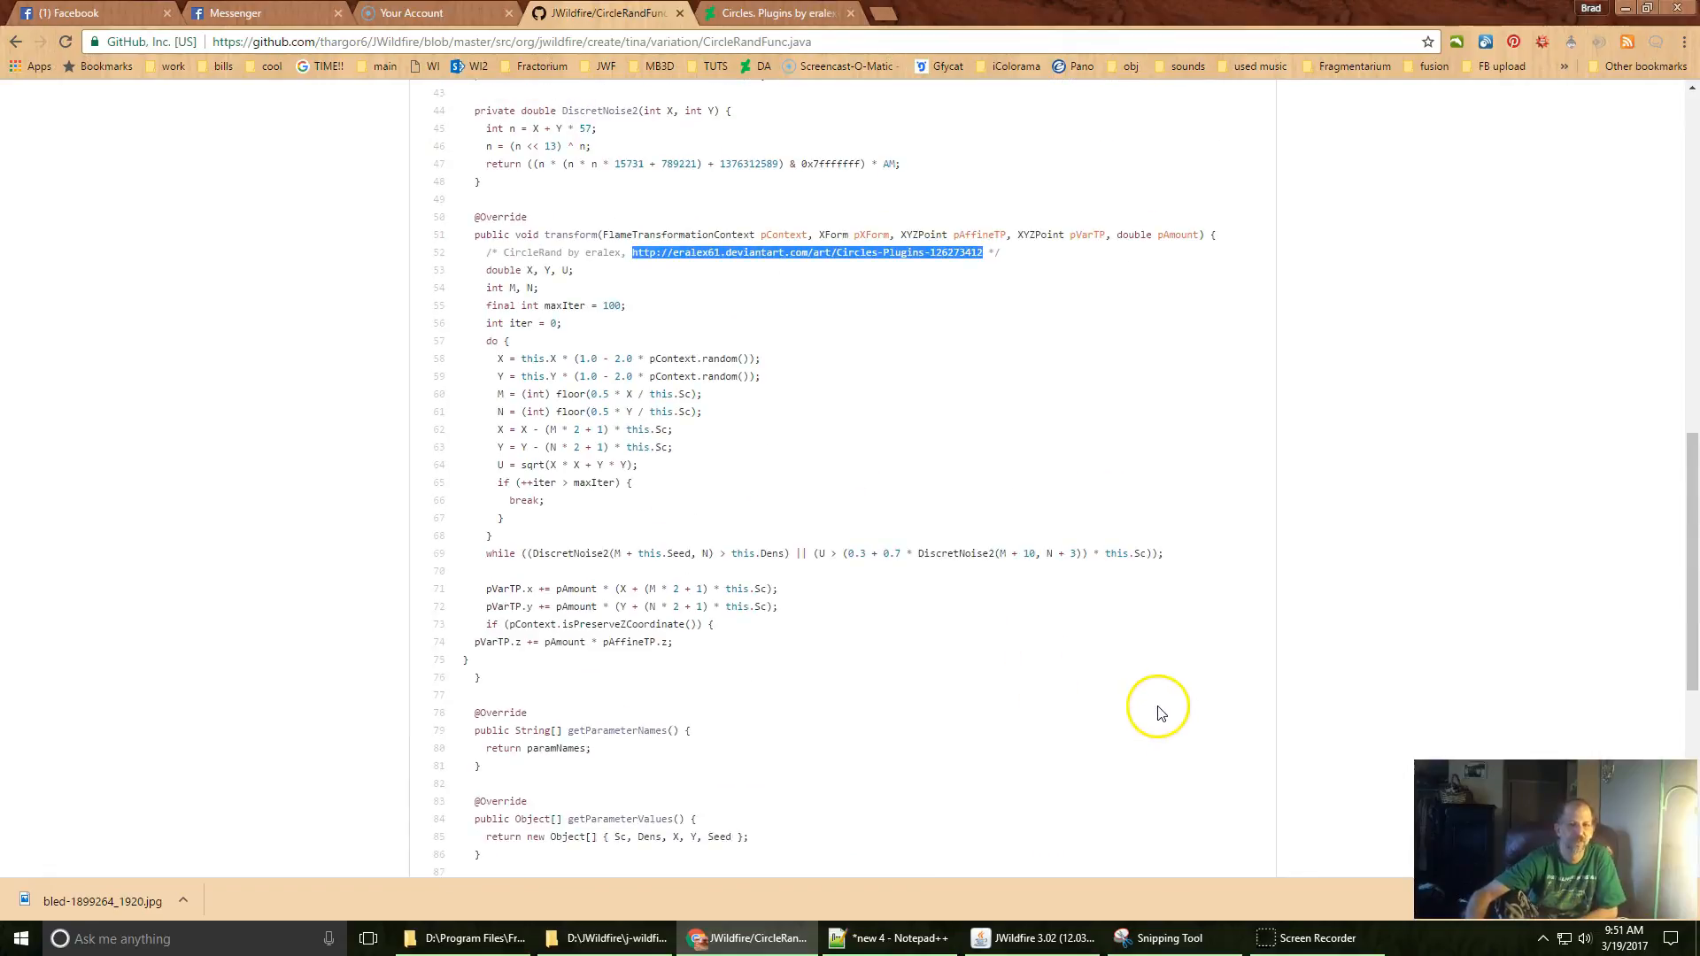
# Switch back to JWildfire and set the circleRand Sc parameter to 1.252.
pyautogui.click(1034, 937)
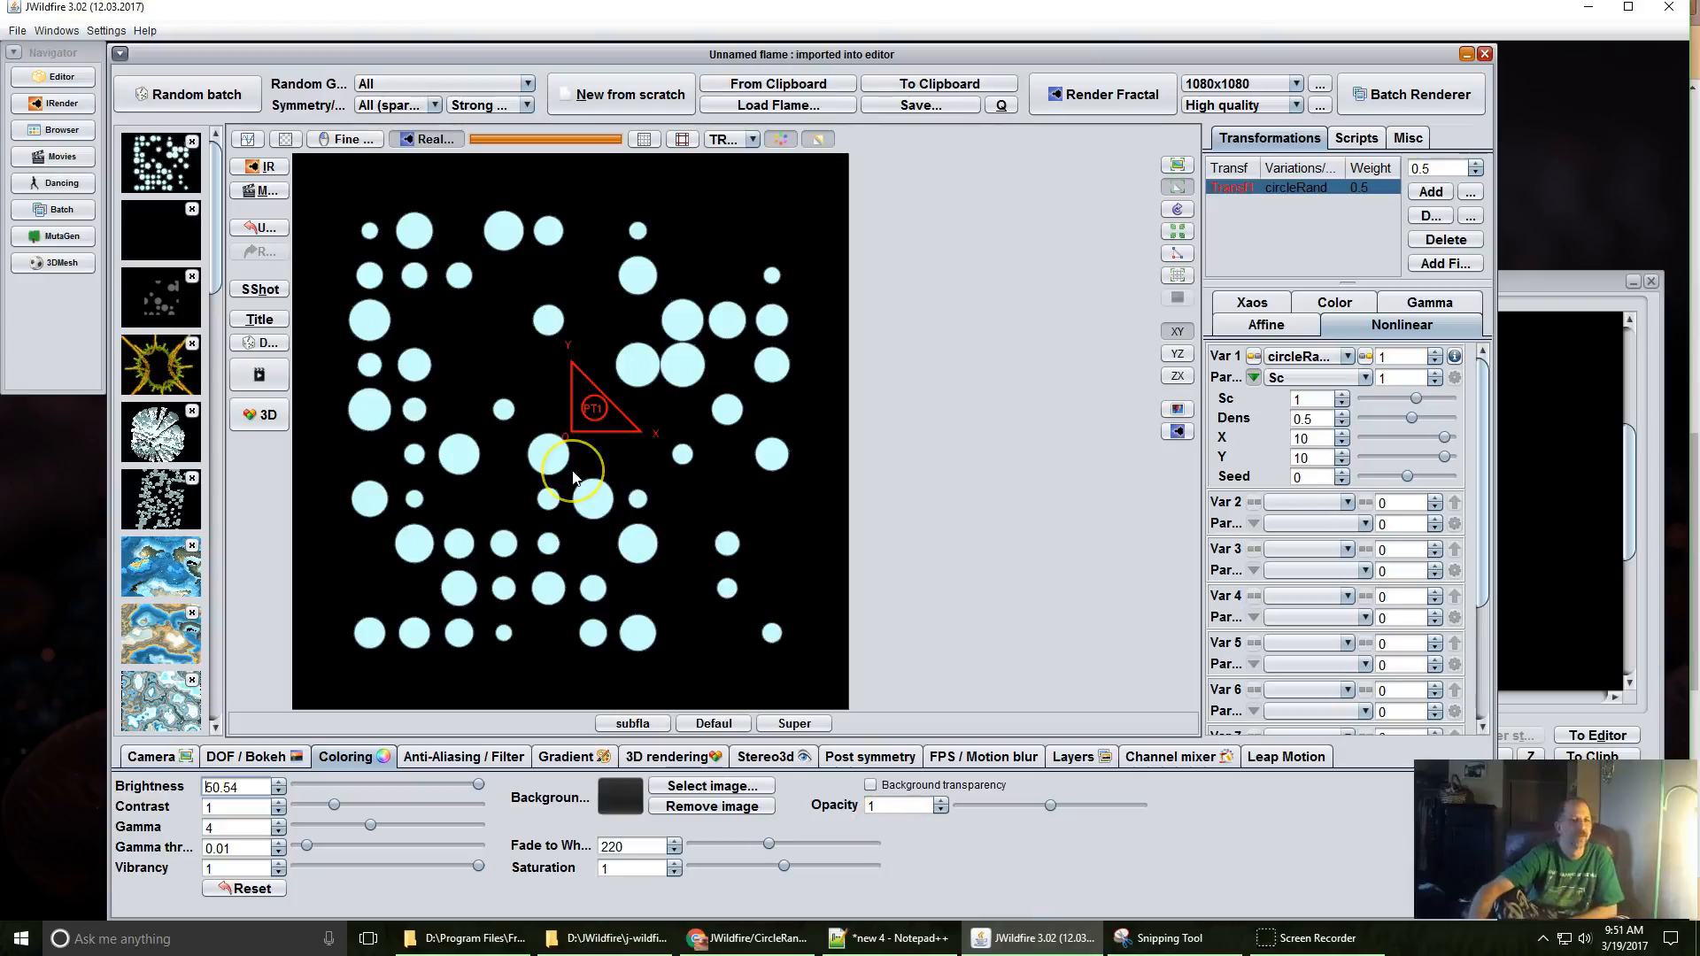
pyautogui.scroll(1, 573, 478)
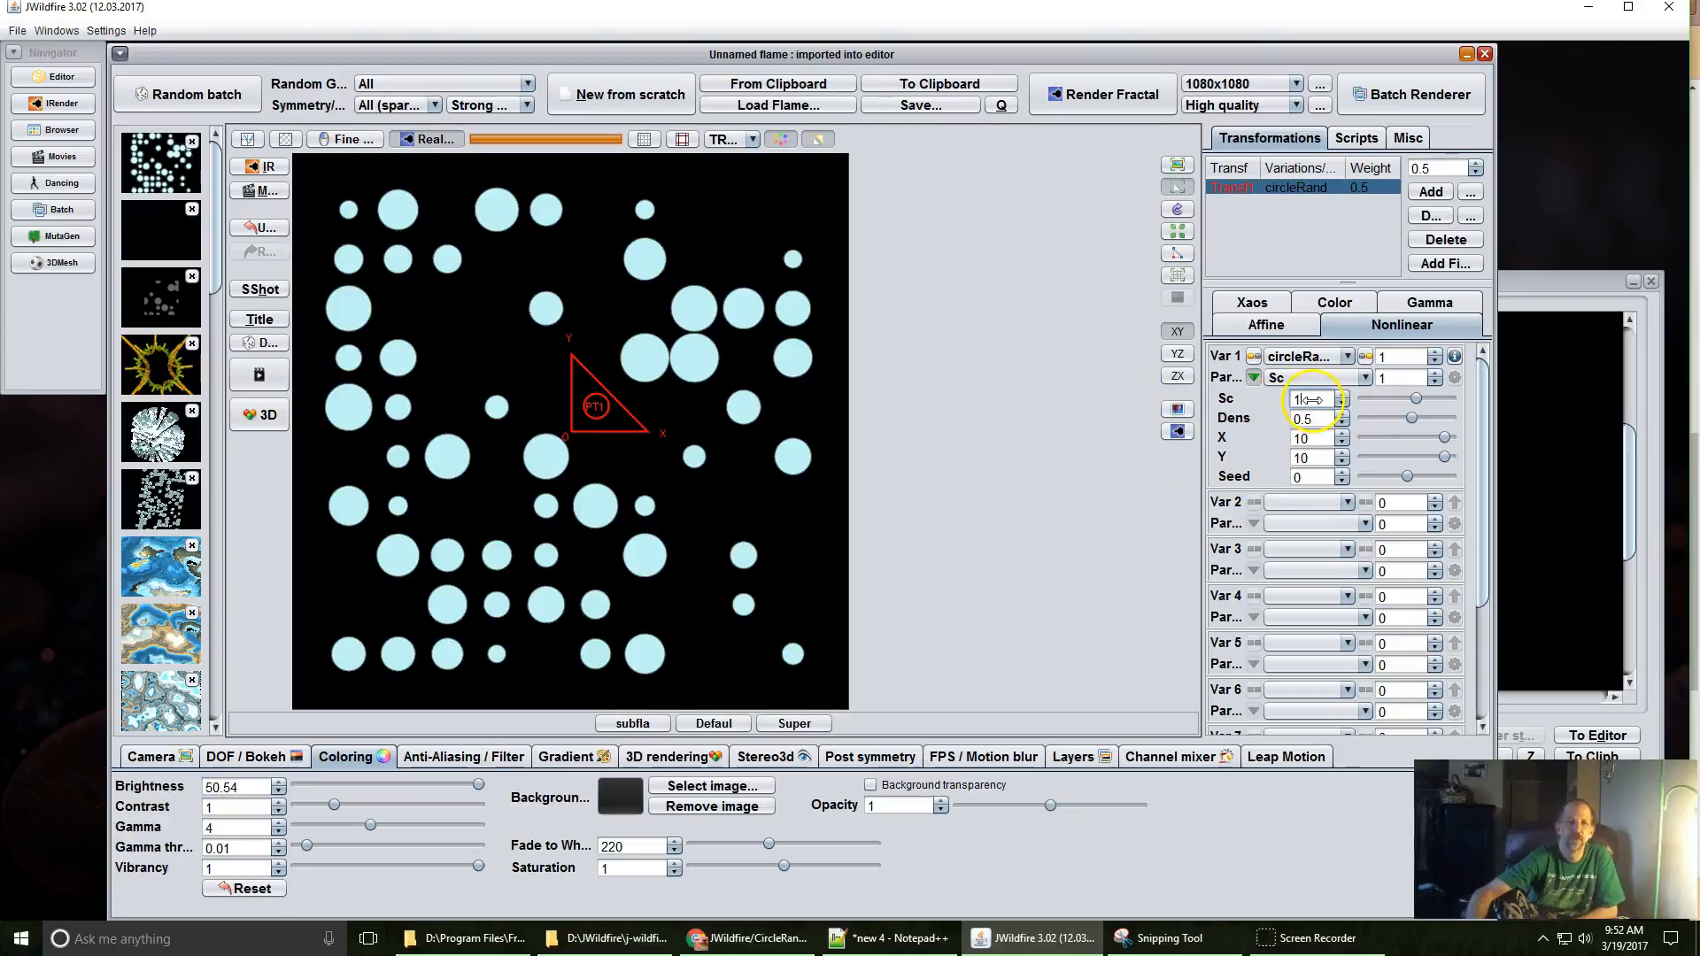
pyautogui.moveTo(1311, 399)
pyautogui.mouseDown()
pyautogui.moveTo(1226, 429)
pyautogui.moveTo(1226, 460)
pyautogui.moveTo(1136, 494)
pyautogui.moveTo(1480, 360)
pyautogui.moveTo(1659, 348)
pyautogui.moveTo(1414, 410)
pyautogui.moveTo(1435, 415)
pyautogui.moveTo(1399, 407)
pyautogui.mouseUp()
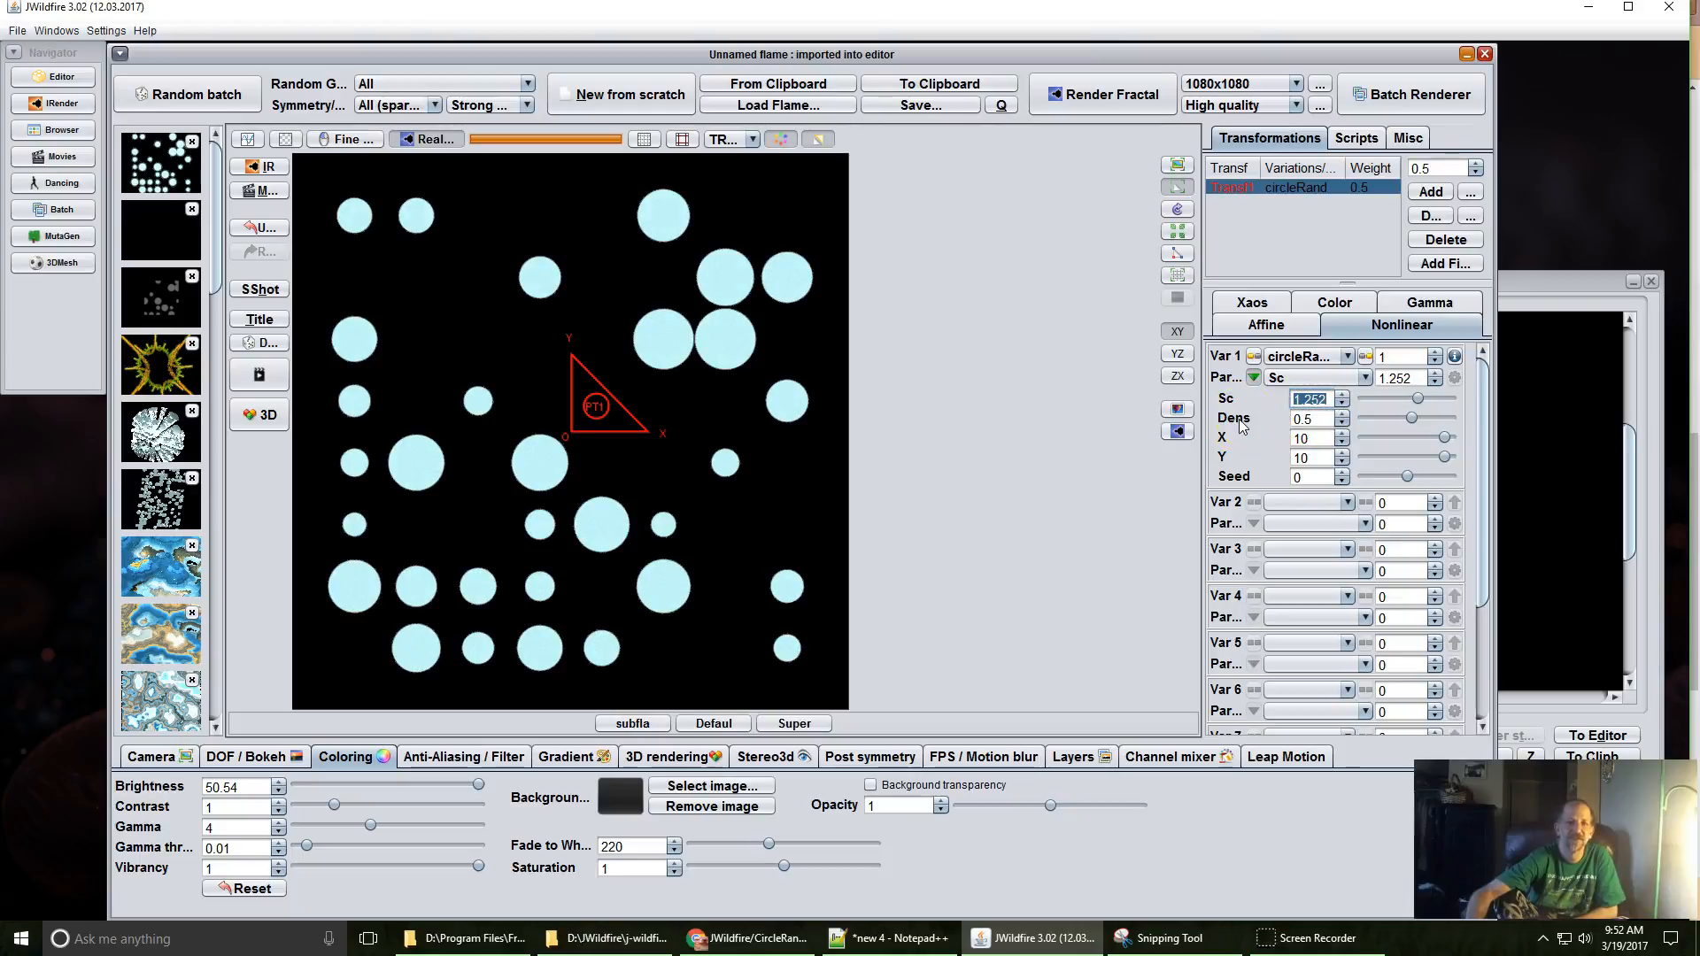
# Try circleRand Dens values of 2.232 and -0.092, and settle on 0.444.
pyautogui.moveTo(1319, 416); pyautogui.dragTo(1696, 363)
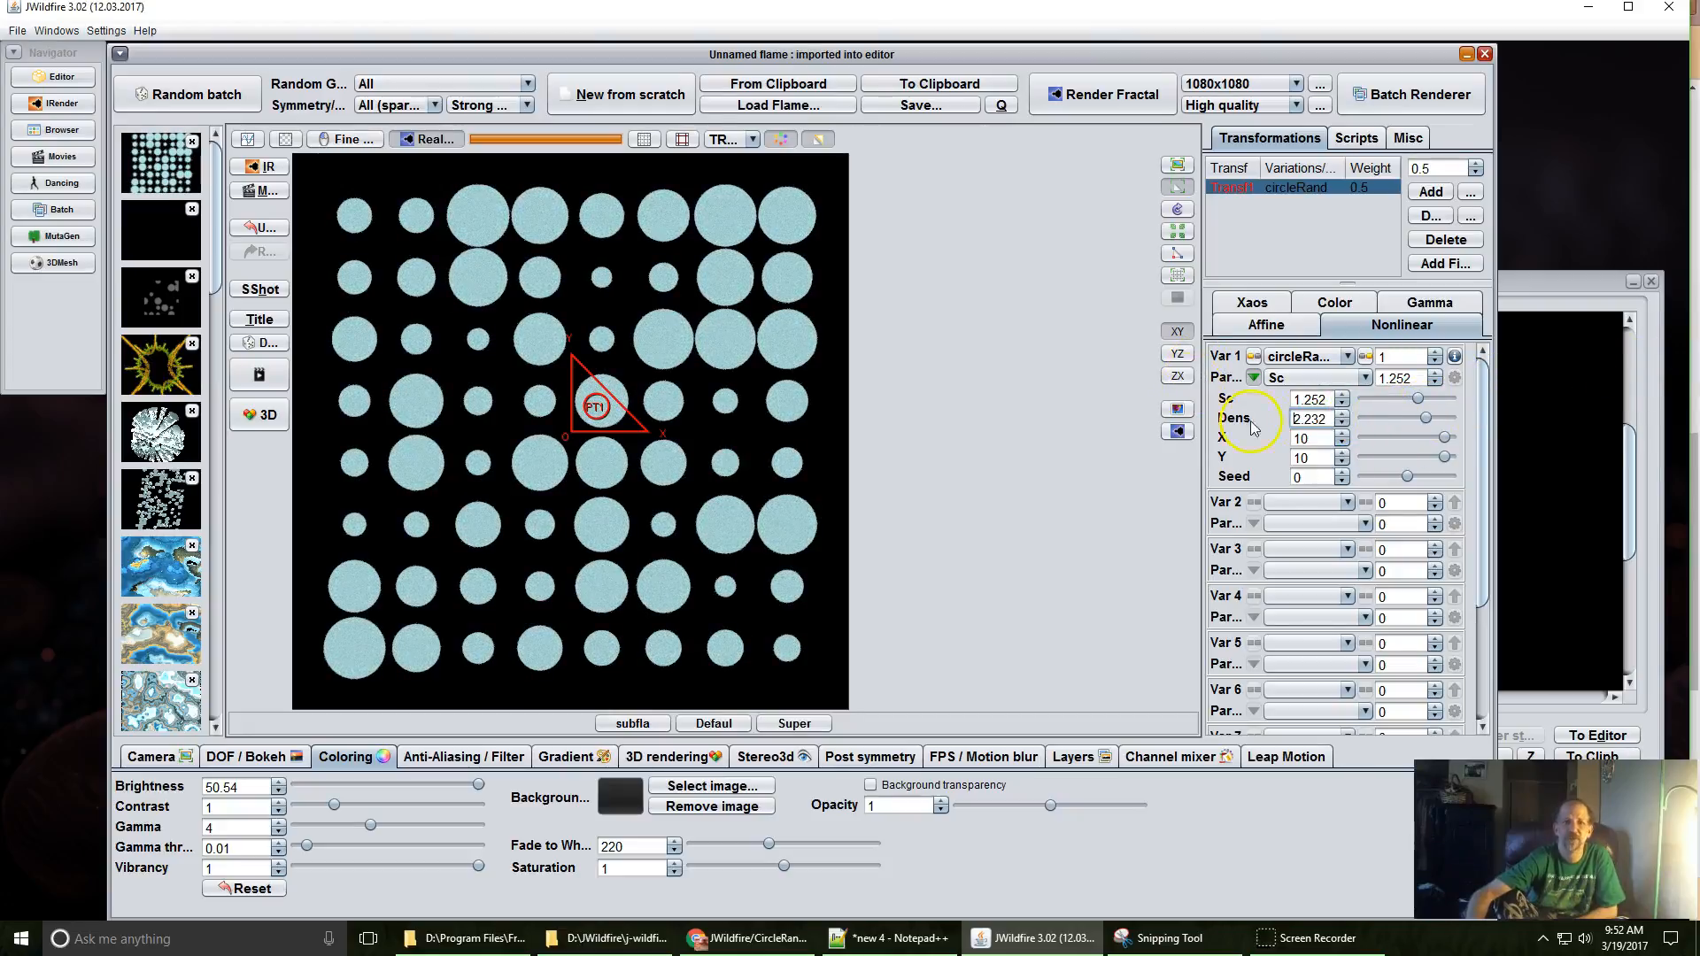
pyautogui.moveTo(1317, 420); pyautogui.dragTo(807, 455)
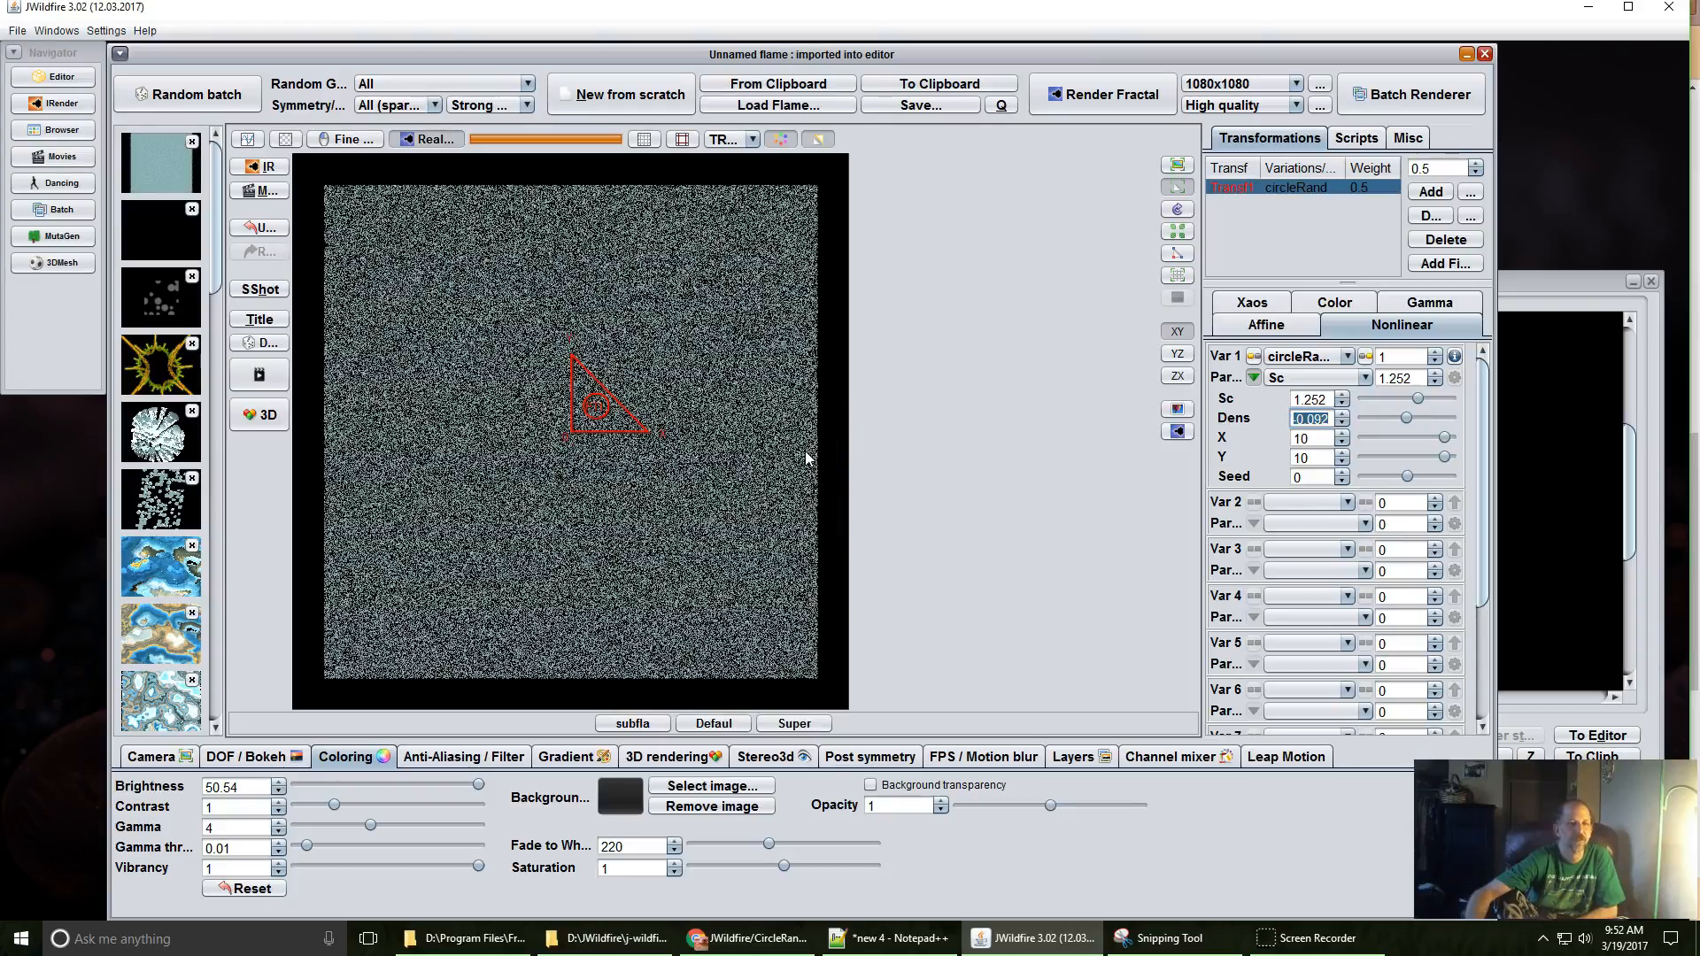
pyautogui.moveTo(809, 457)
pyautogui.mouseDown()
pyautogui.moveTo(852, 438)
pyautogui.moveTo(834, 442)
pyautogui.mouseUp()
pyautogui.moveTo(578, 455); pyautogui.dragTo(926, 432)
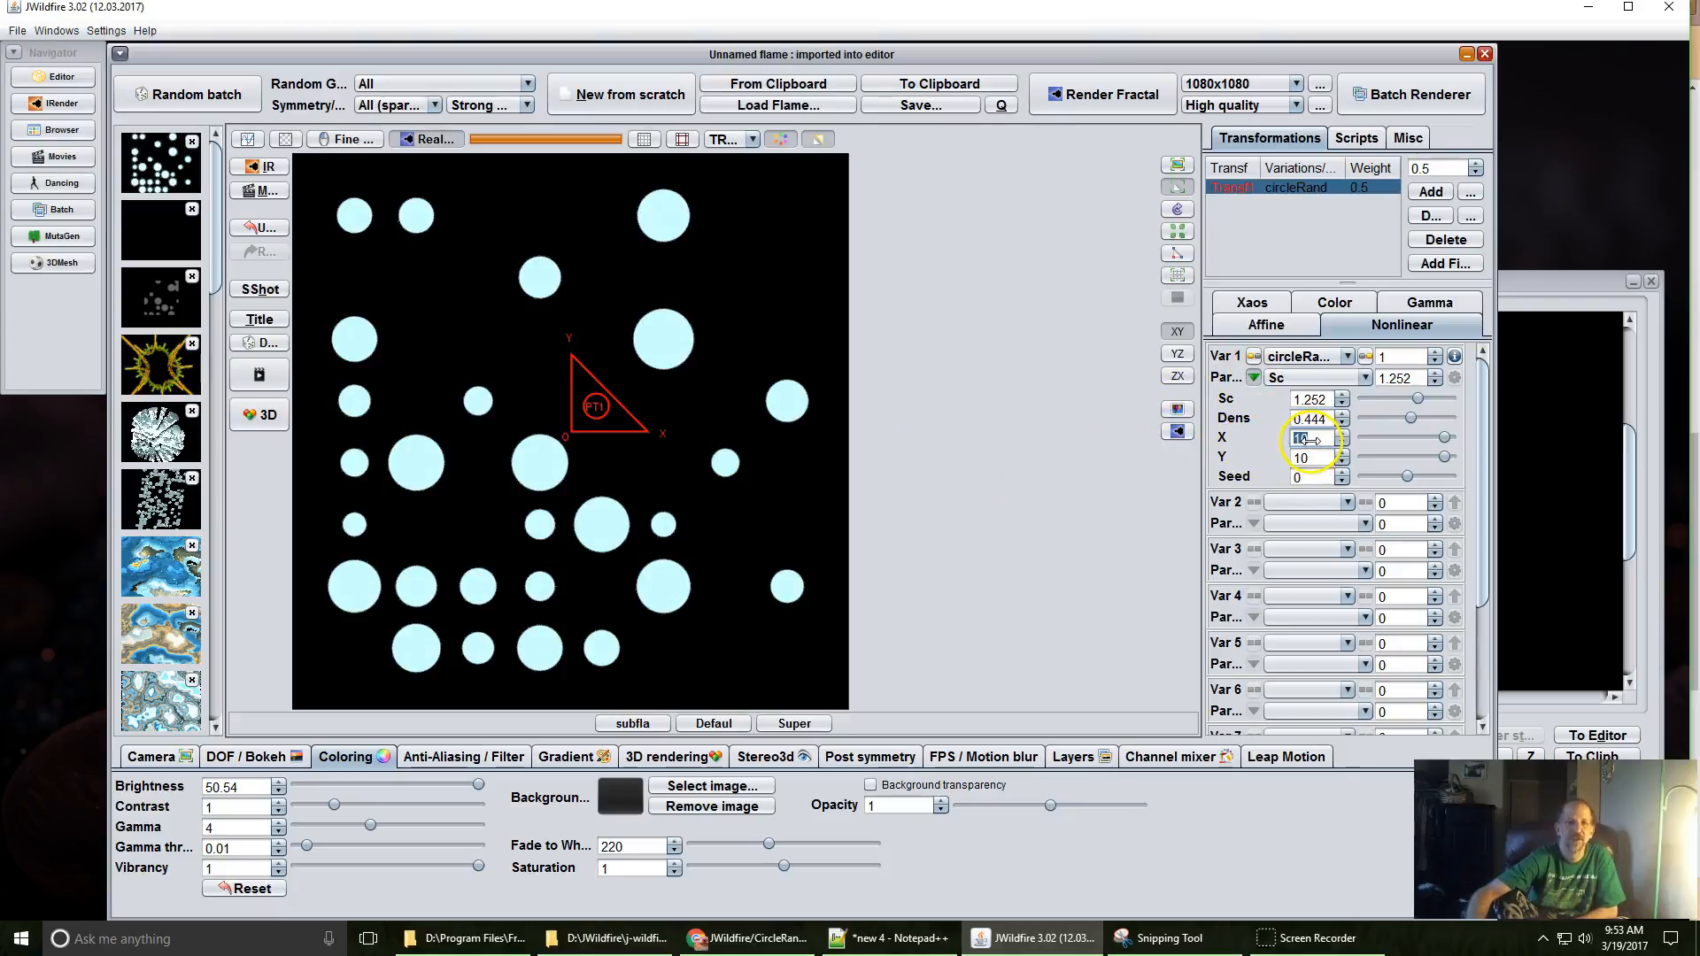
# Reduce the circleRand X parameter in stages to 3.596, narrowing the pattern horizontally.
pyautogui.moveTo(1304, 440); pyautogui.dragTo(1262, 443)
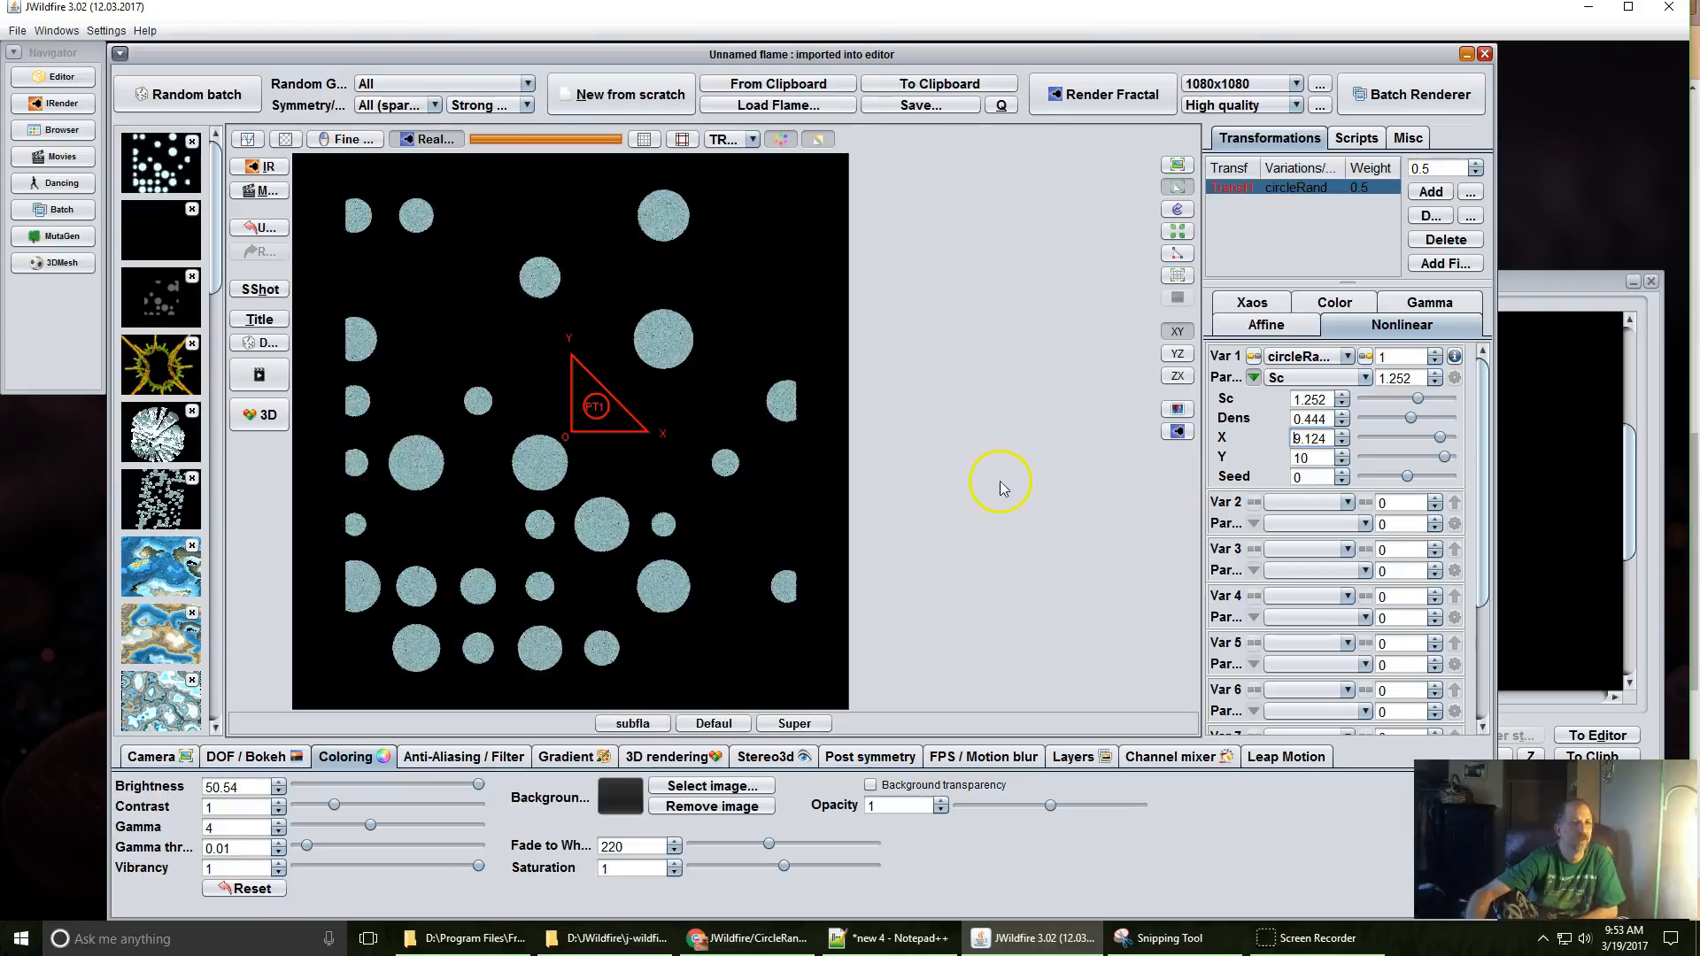
pyautogui.moveTo(657, 485); pyautogui.dragTo(40, 412)
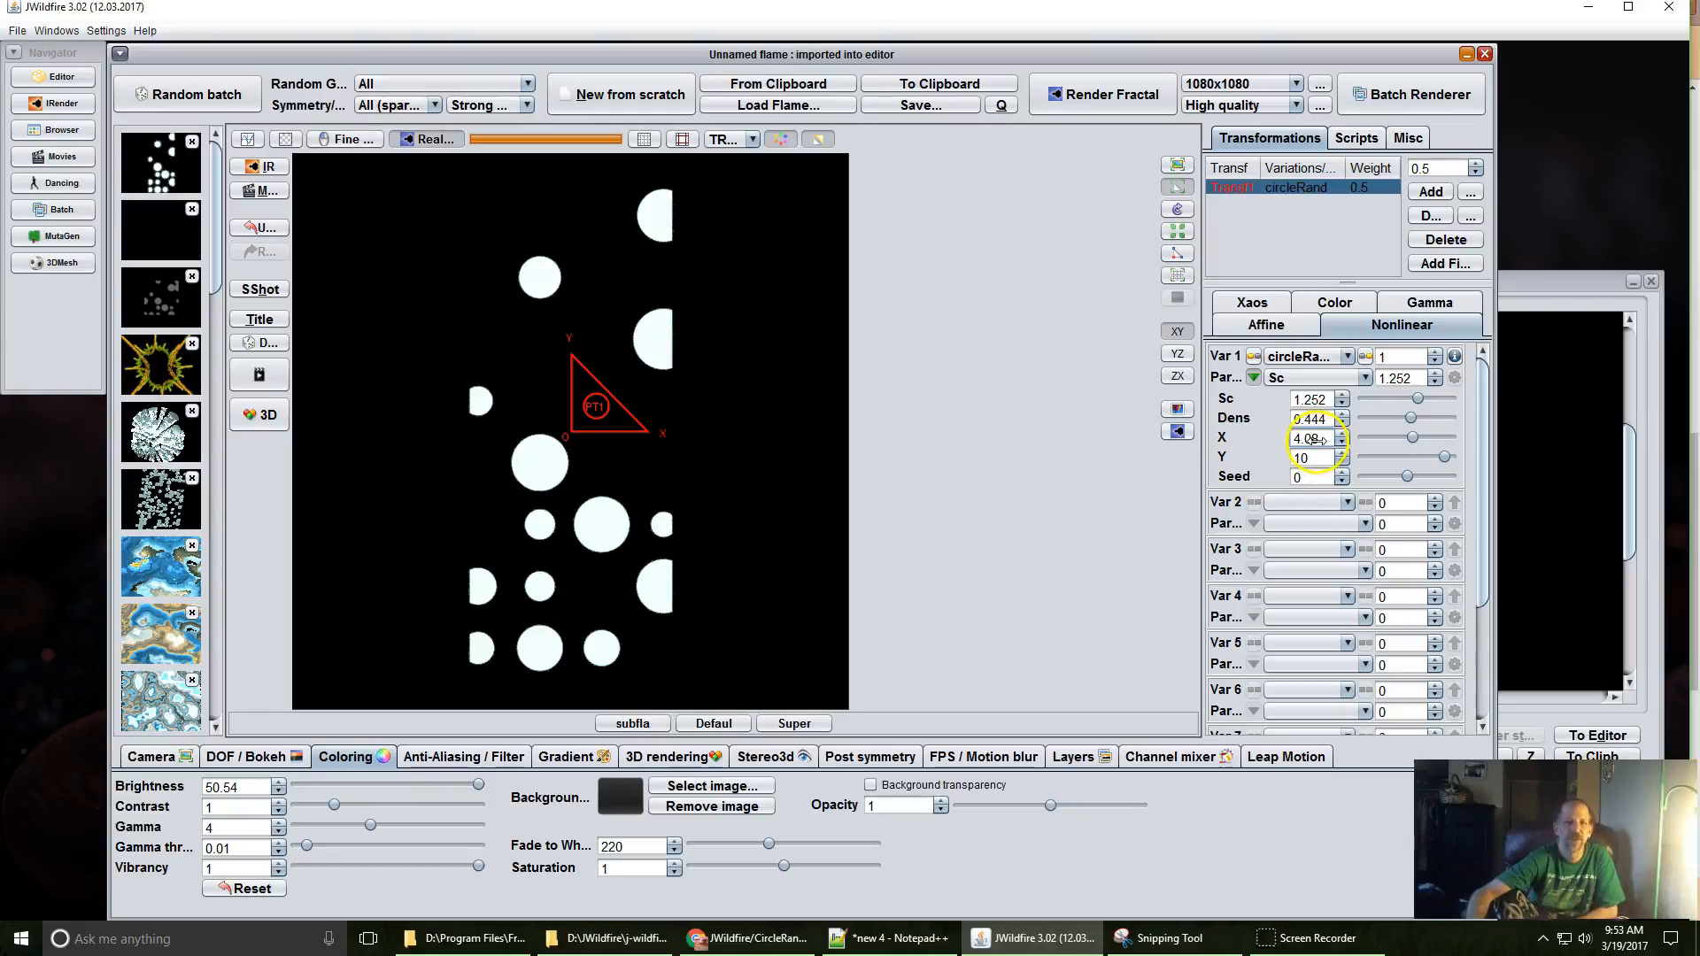
pyautogui.moveTo(1317, 438); pyautogui.dragTo(1213, 470)
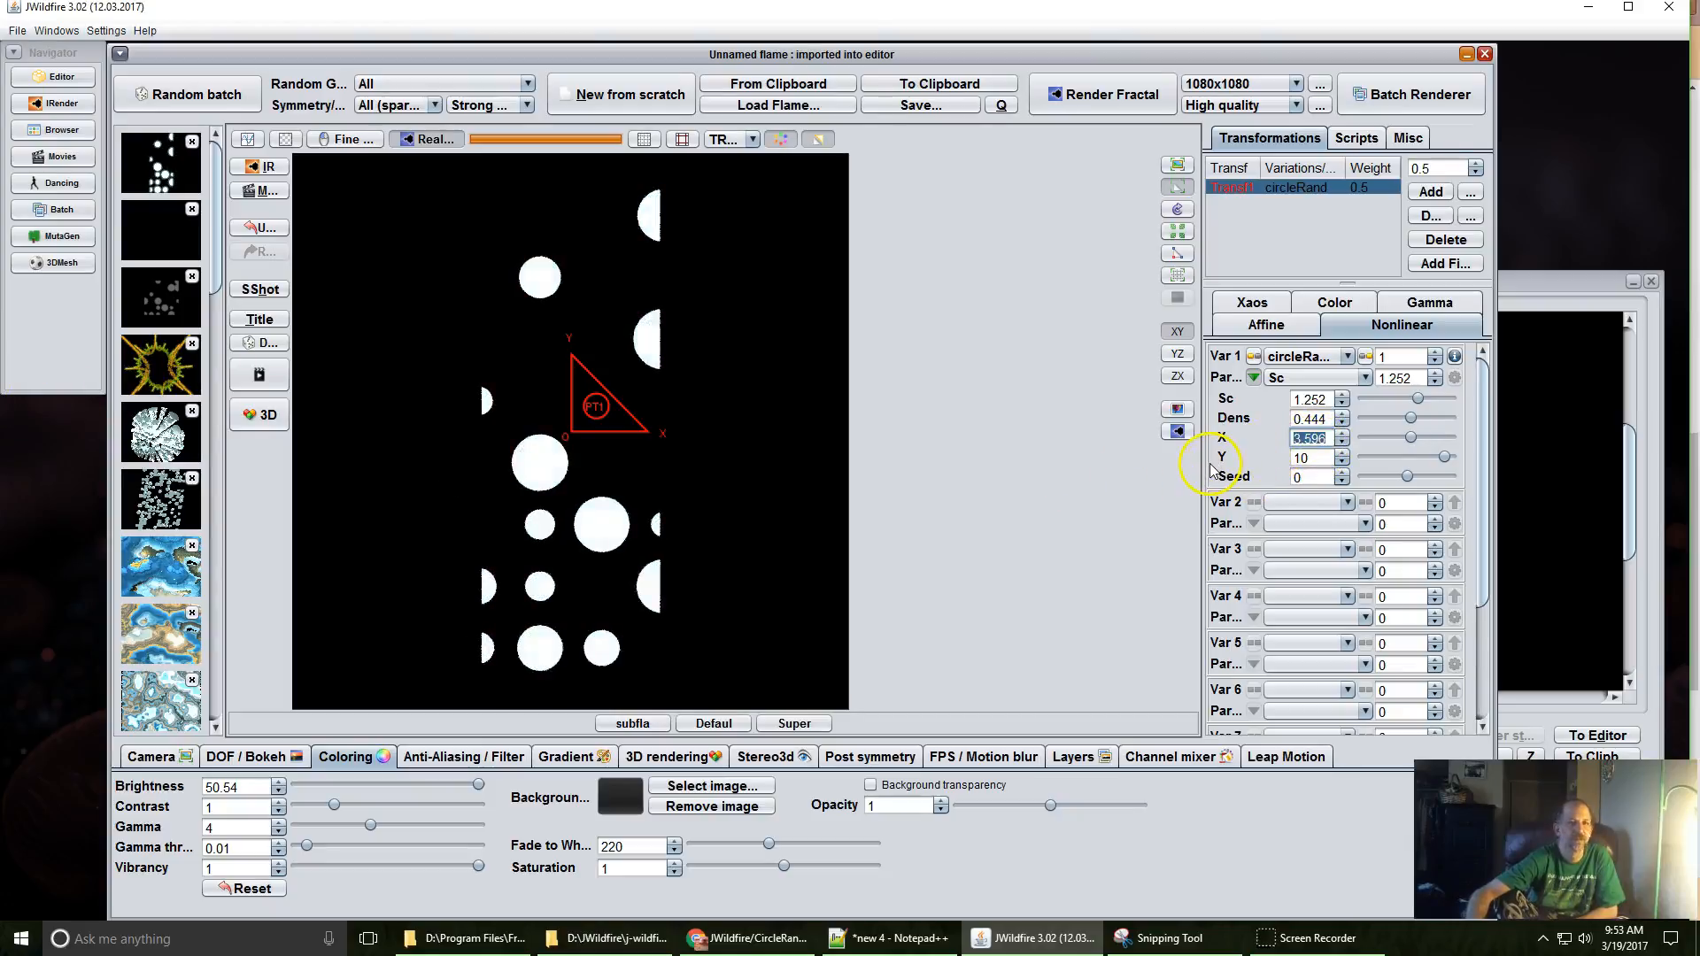
# Set the circleRand parameters Dens to 1.284, X to 4.912 and Y to 7.672 to reshape the circle grid.
pyautogui.moveTo(1305, 416); pyautogui.dragTo(1499, 369)
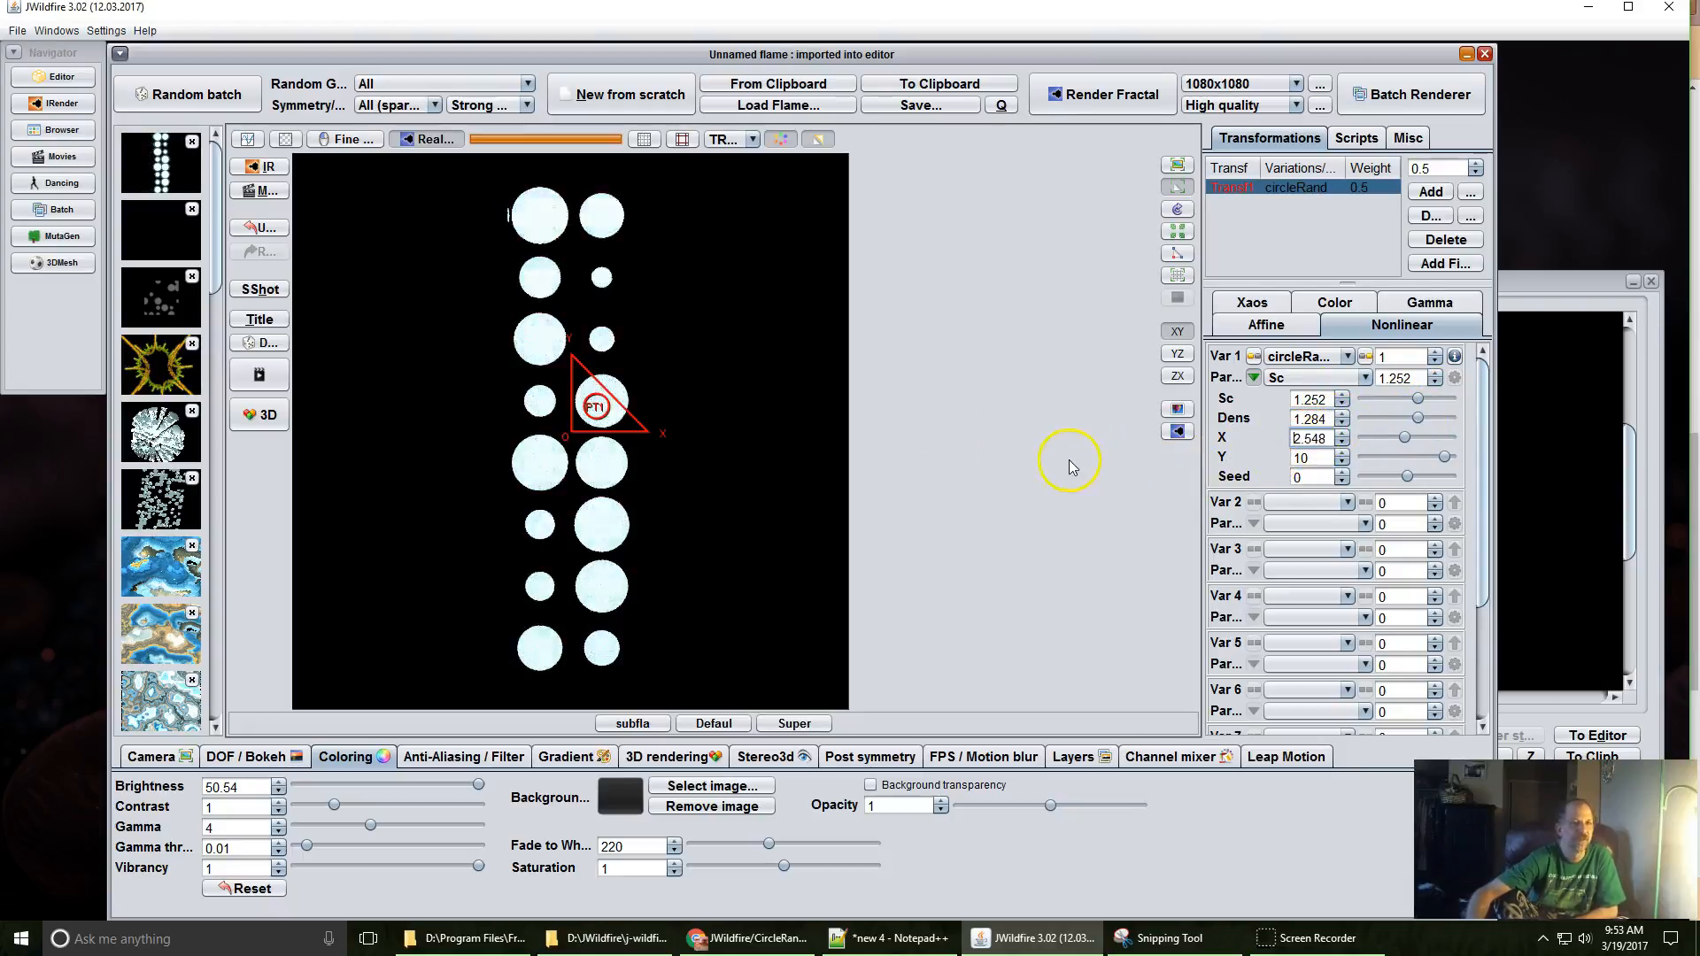
pyautogui.moveTo(1342, 435); pyautogui.dragTo(1601, 416)
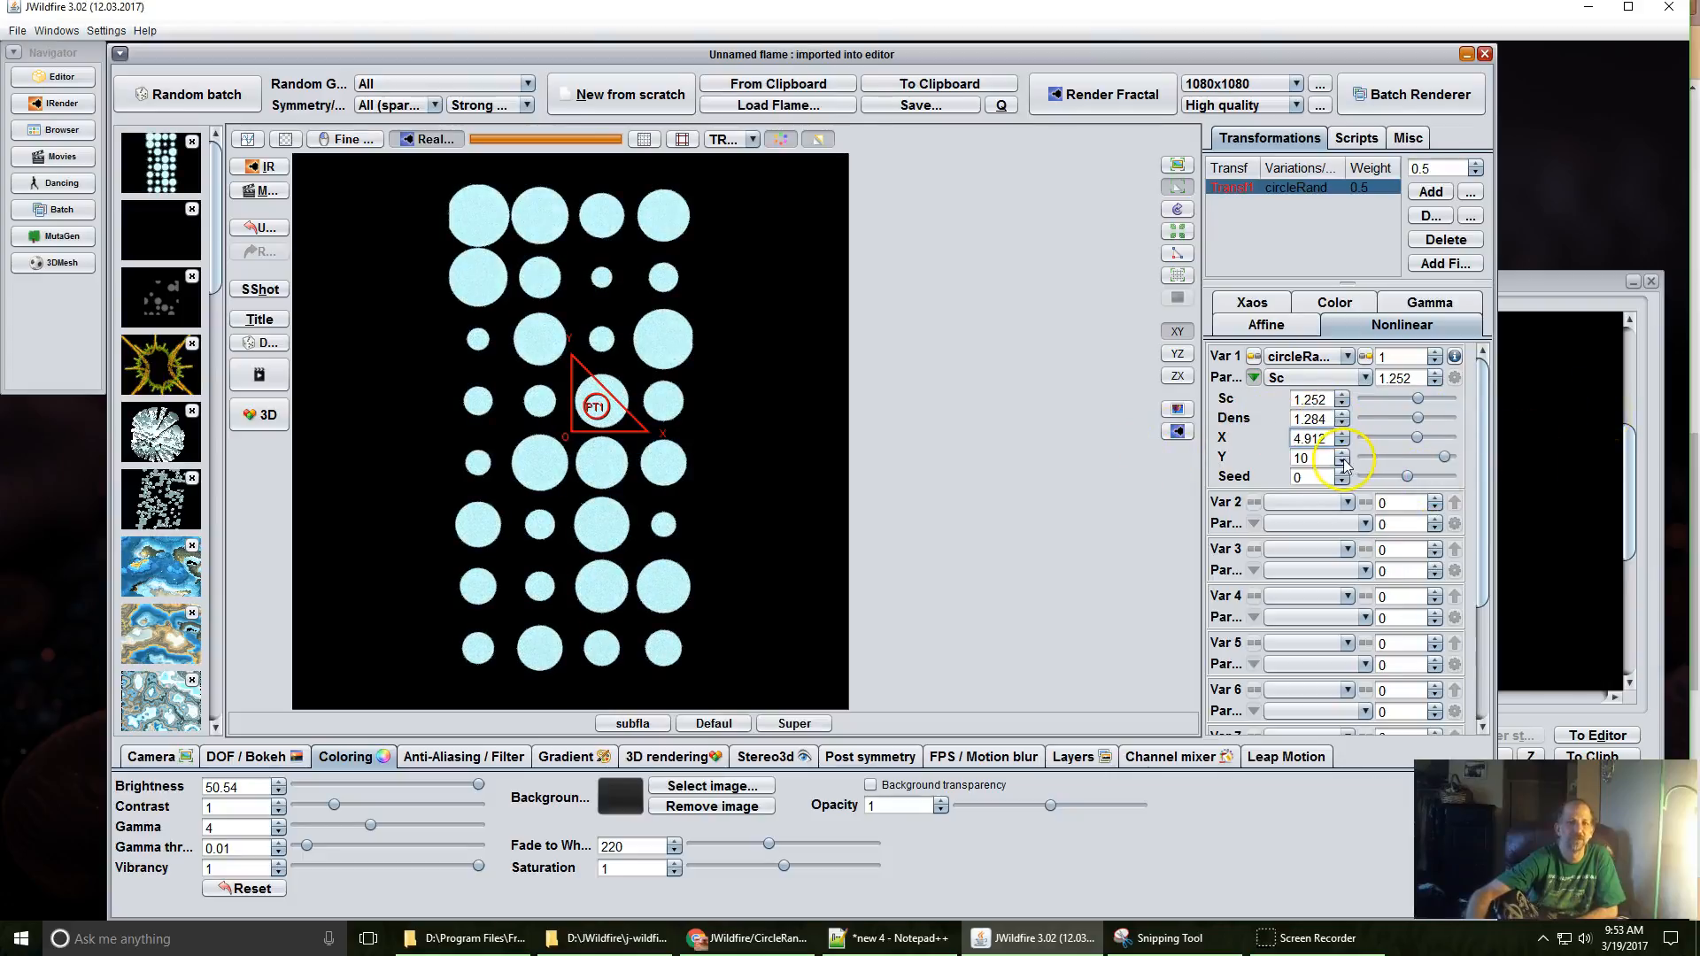
pyautogui.moveTo(1320, 460); pyautogui.dragTo(1275, 478)
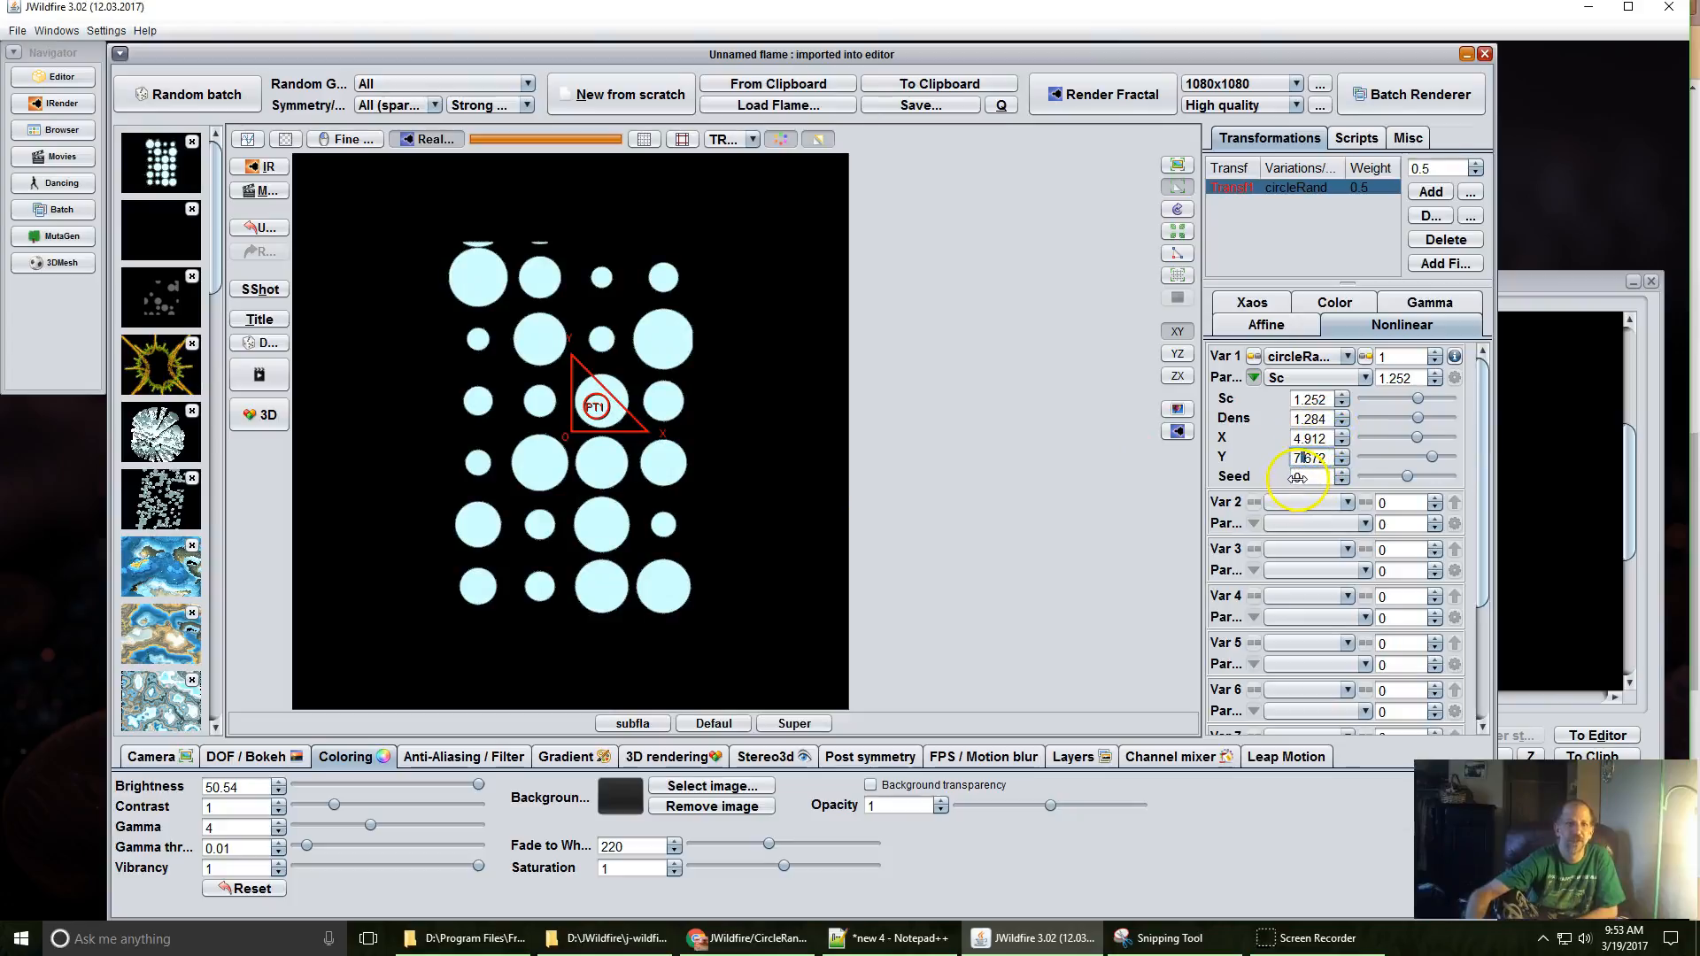
# Try circleRand Seed values 1.792, 3.812, 5.824 and 7.768 while lowering Dens to 0.472 and finally 0.42.
pyautogui.moveTo(1301, 475); pyautogui.dragTo(1678, 434)
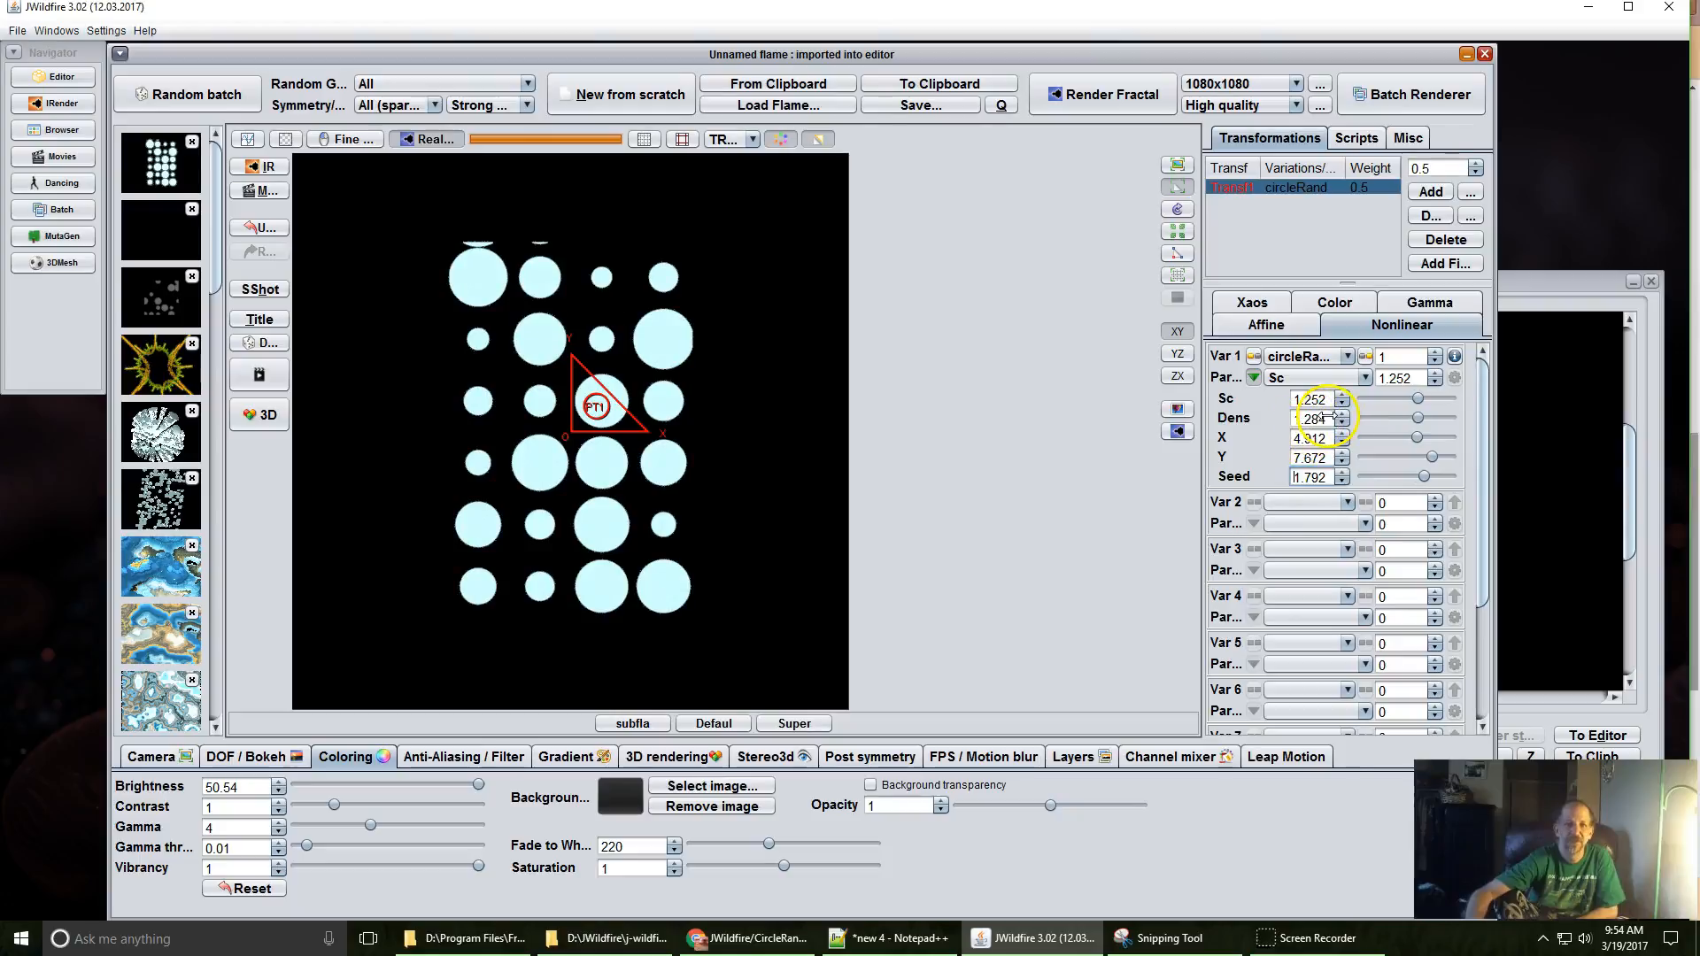
pyautogui.moveTo(1326, 417); pyautogui.dragTo(1151, 447)
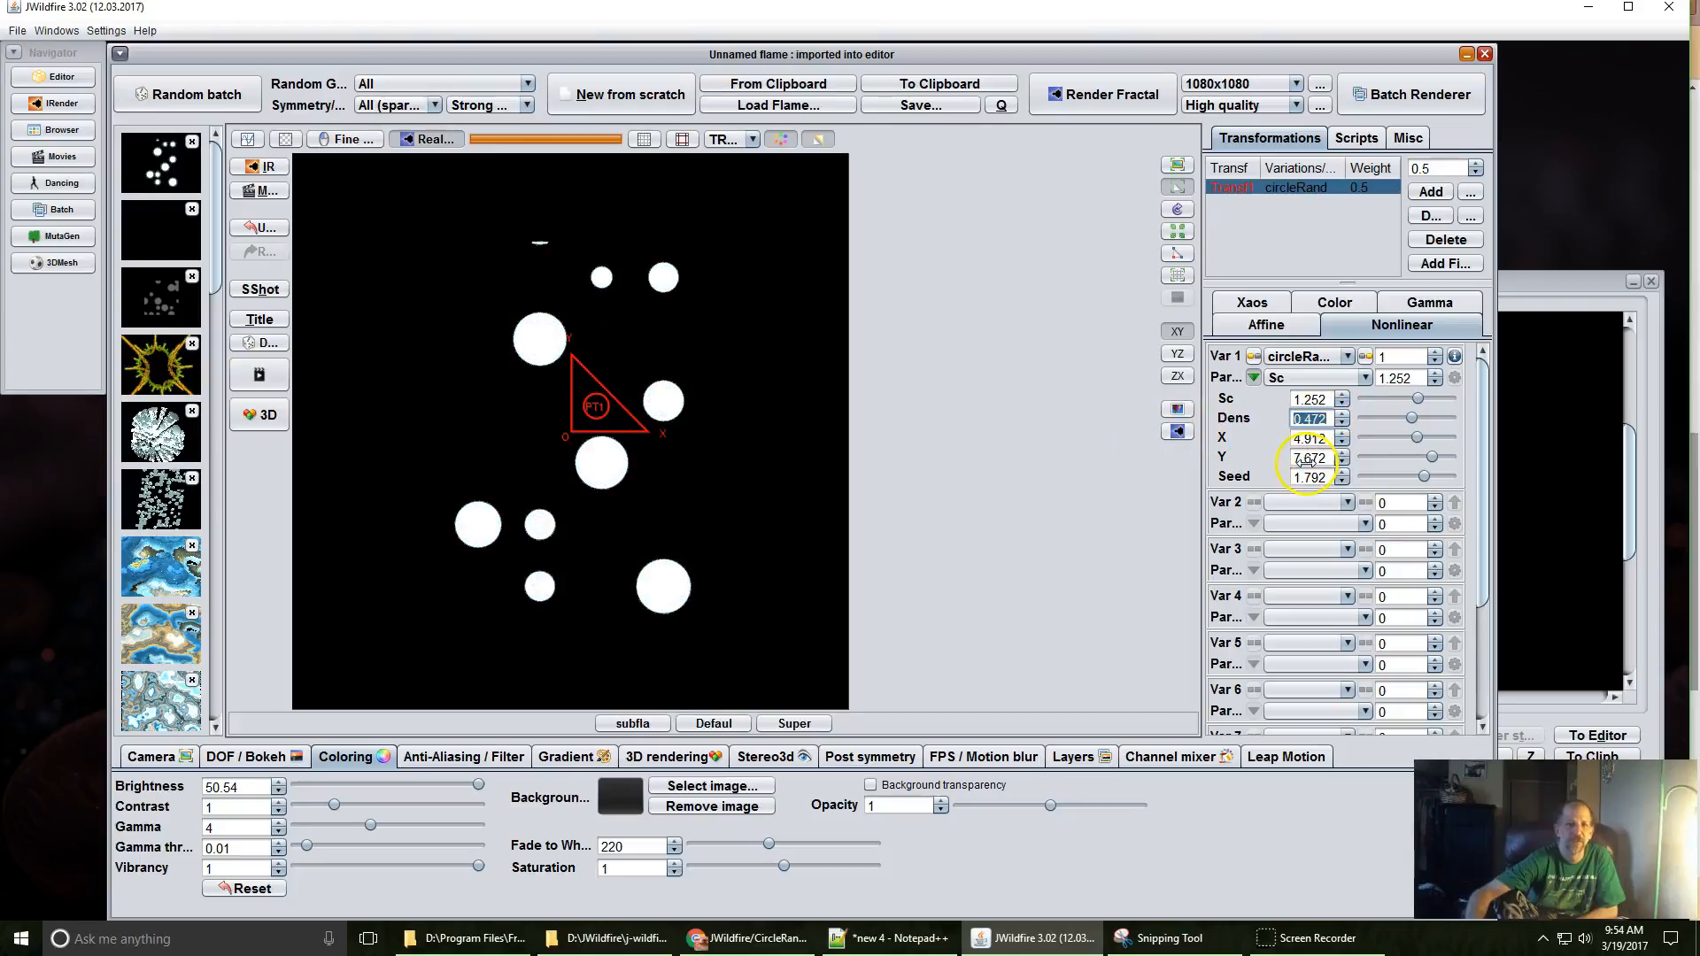
pyautogui.moveTo(1297, 477); pyautogui.dragTo(1632, 433)
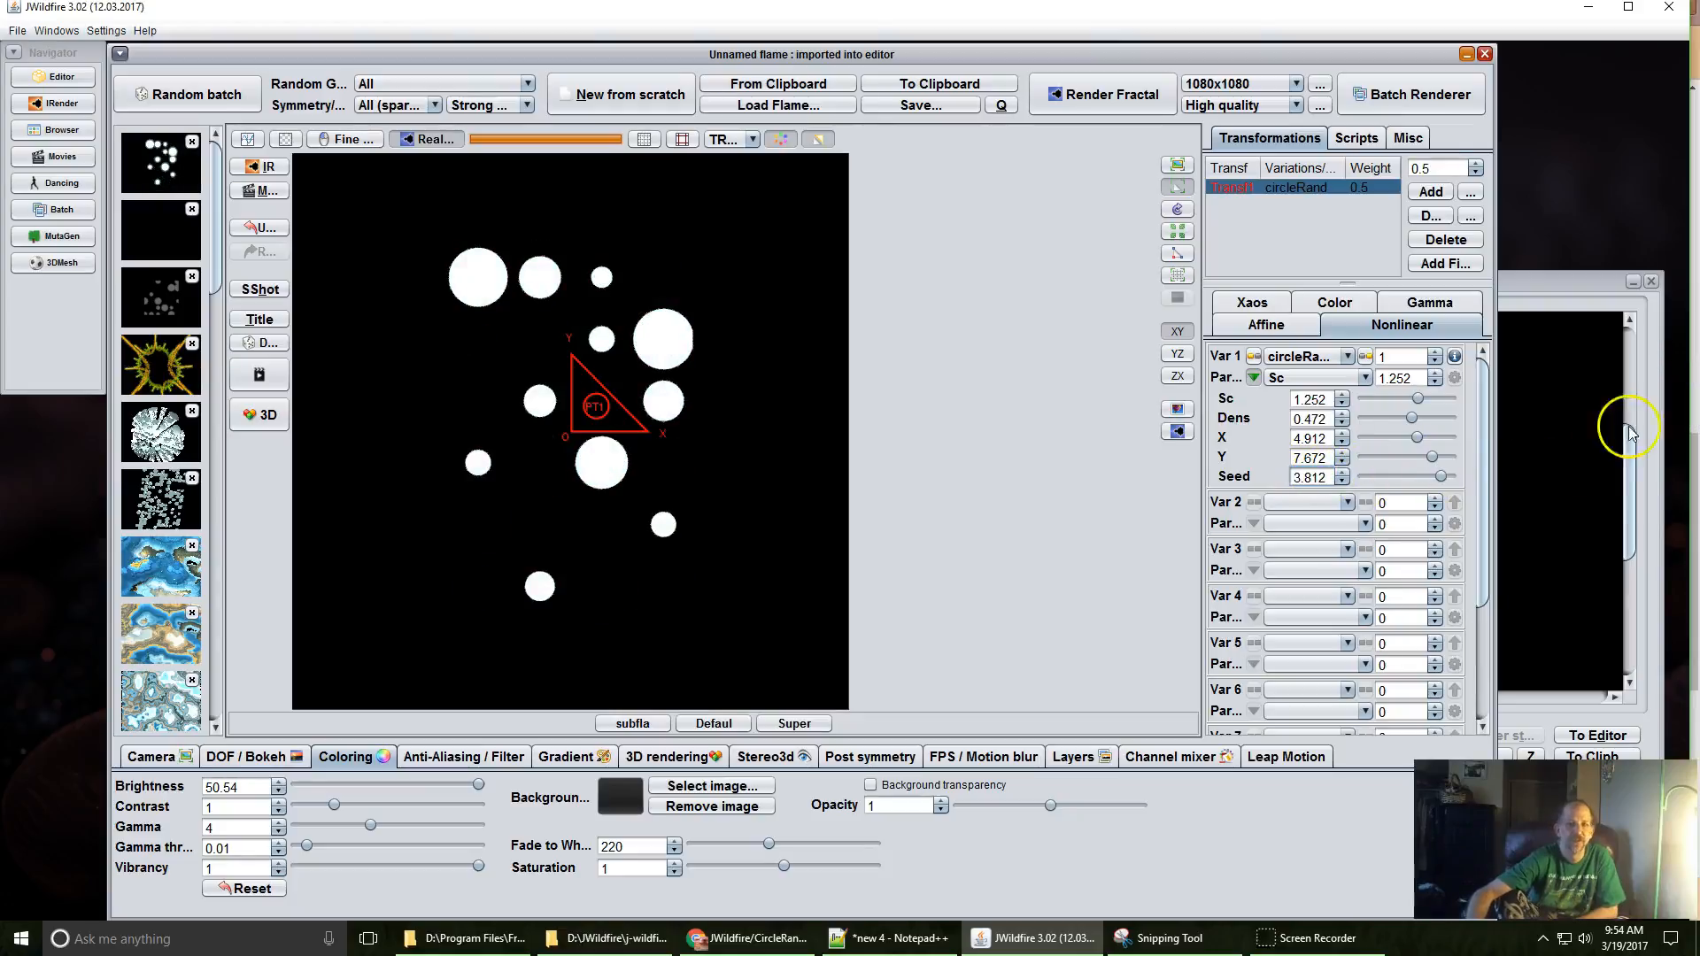
pyautogui.moveTo(1294, 478); pyautogui.dragTo(1692, 396)
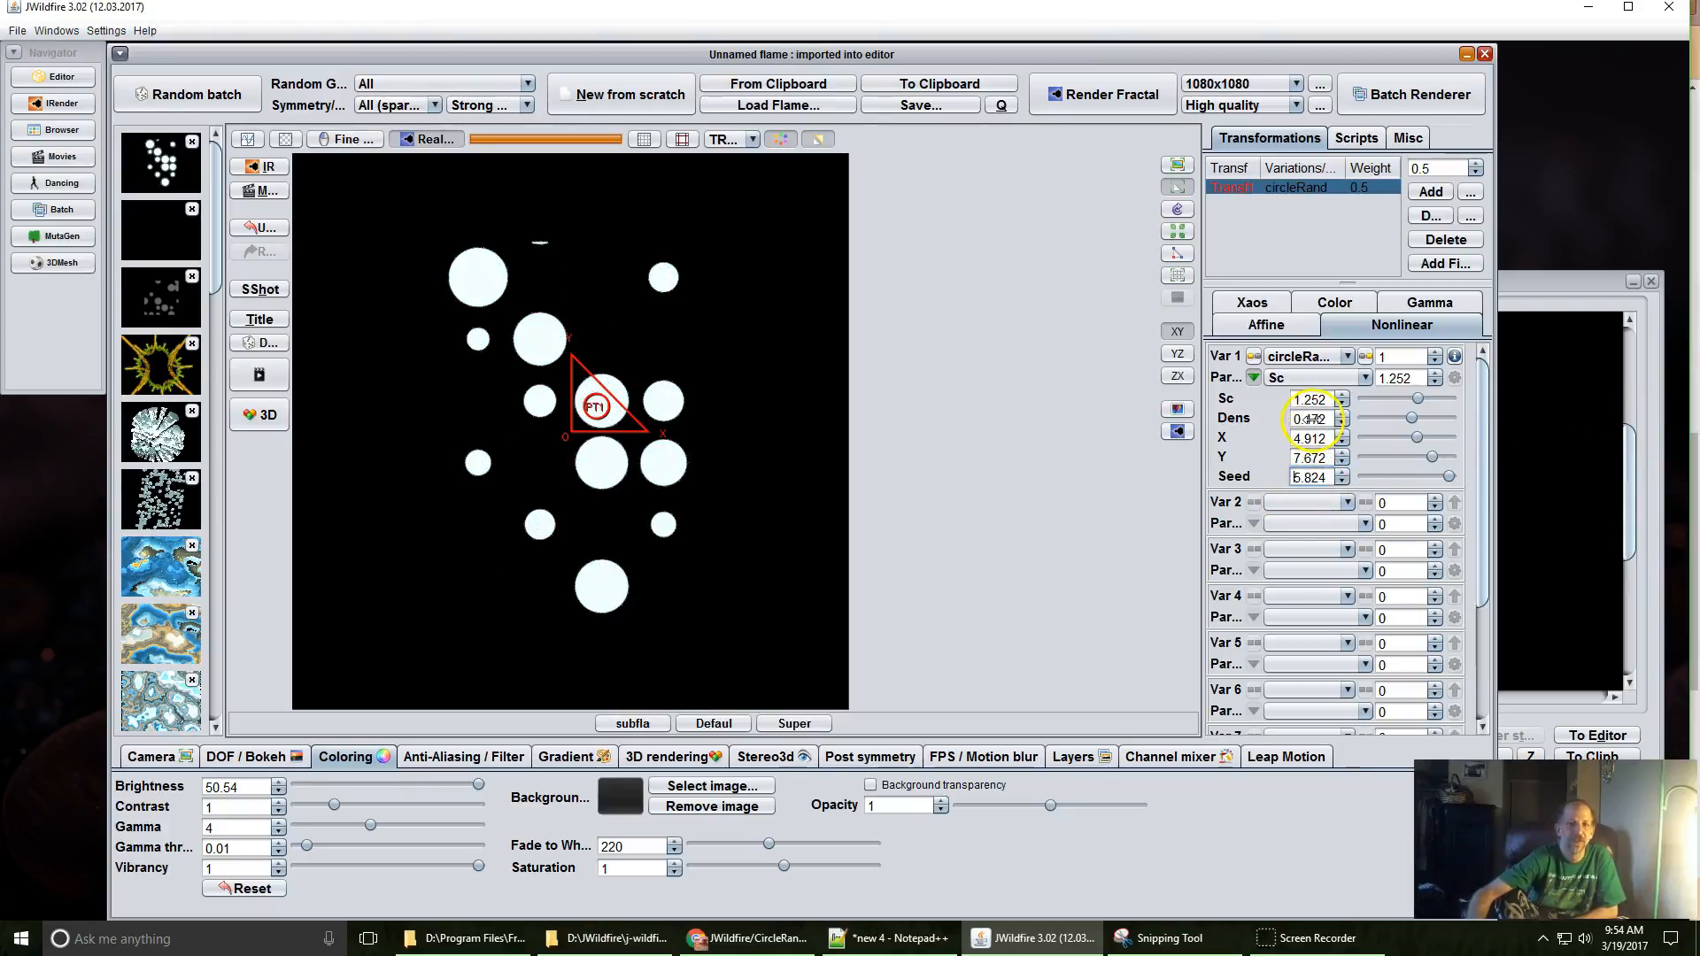
pyautogui.moveTo(1308, 420); pyautogui.dragTo(1687, 403)
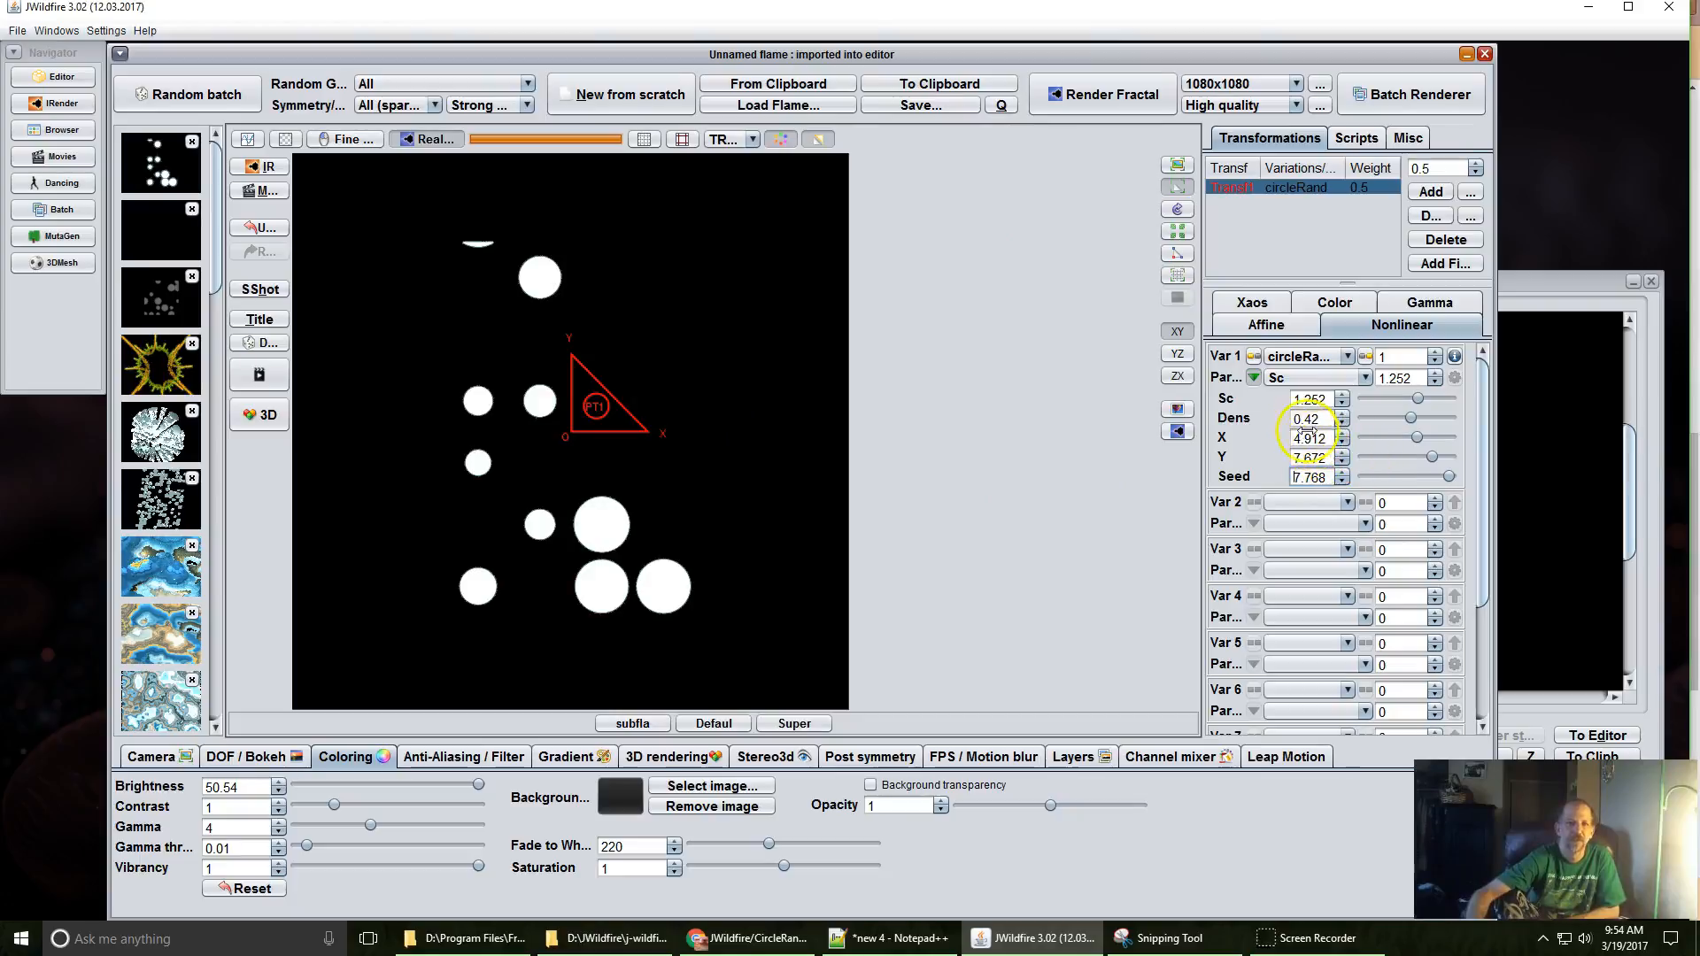
# Set circleRand's Dens to 2.08, X to 2.664 and Sc to 0.432 for a narrow column of smaller circles.
pyautogui.moveTo(1295, 417); pyautogui.dragTo(1670, 379)
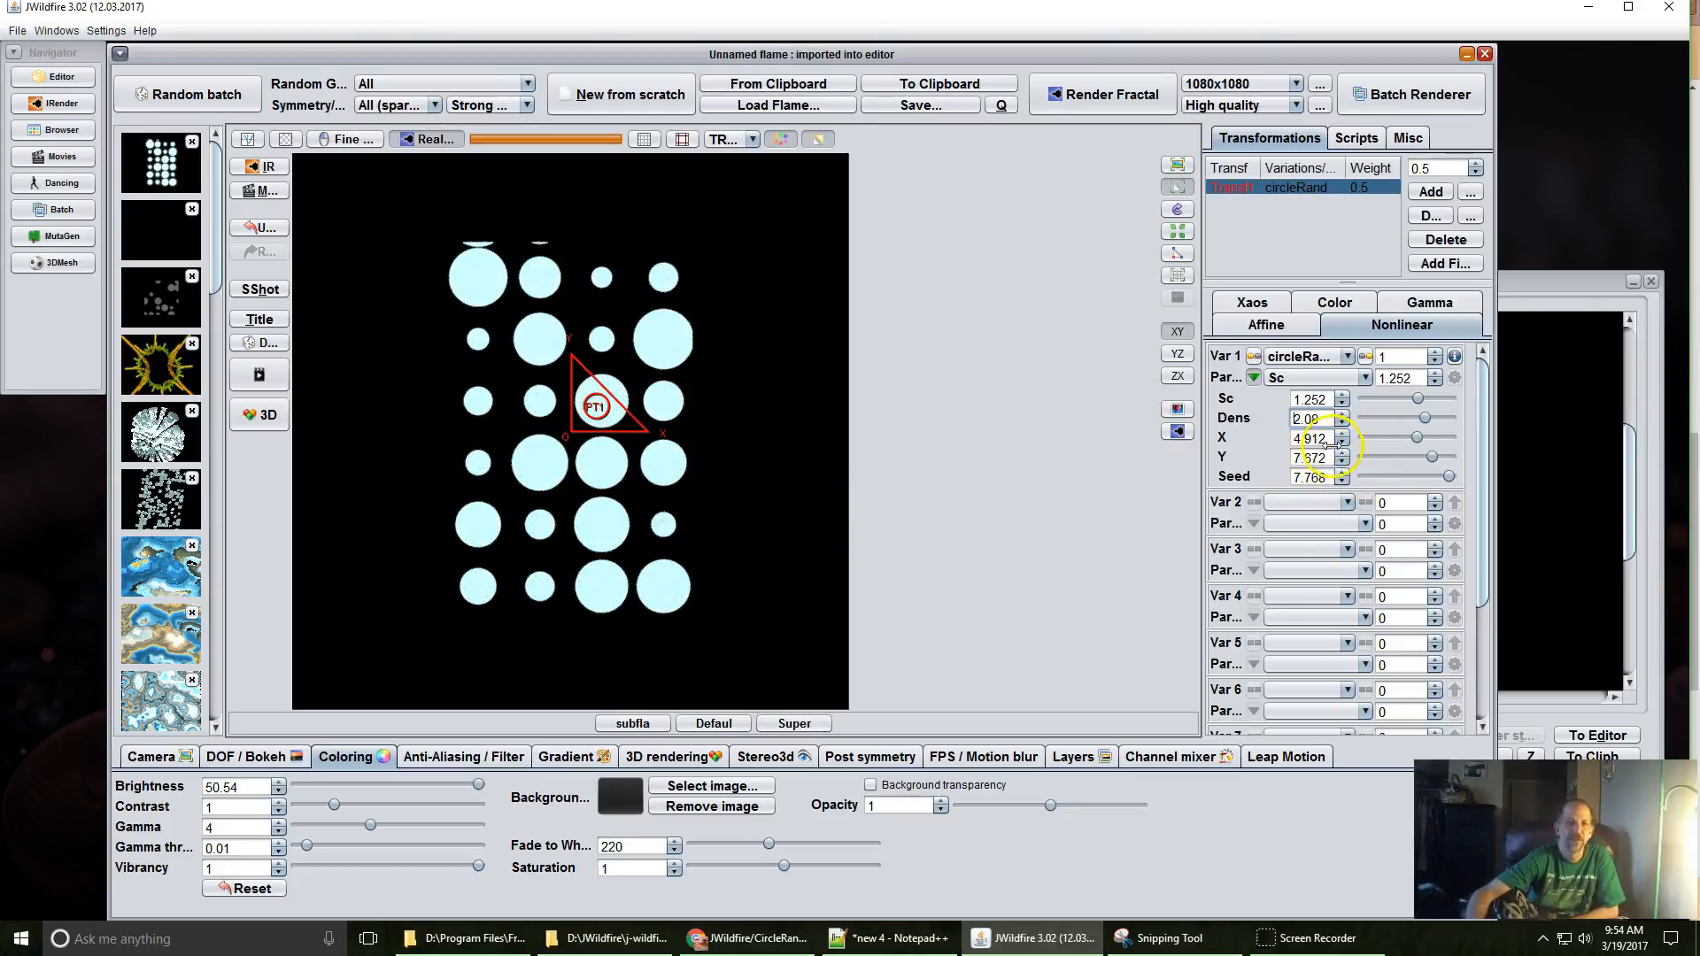
pyautogui.moveTo(1315, 440); pyautogui.dragTo(833, 506)
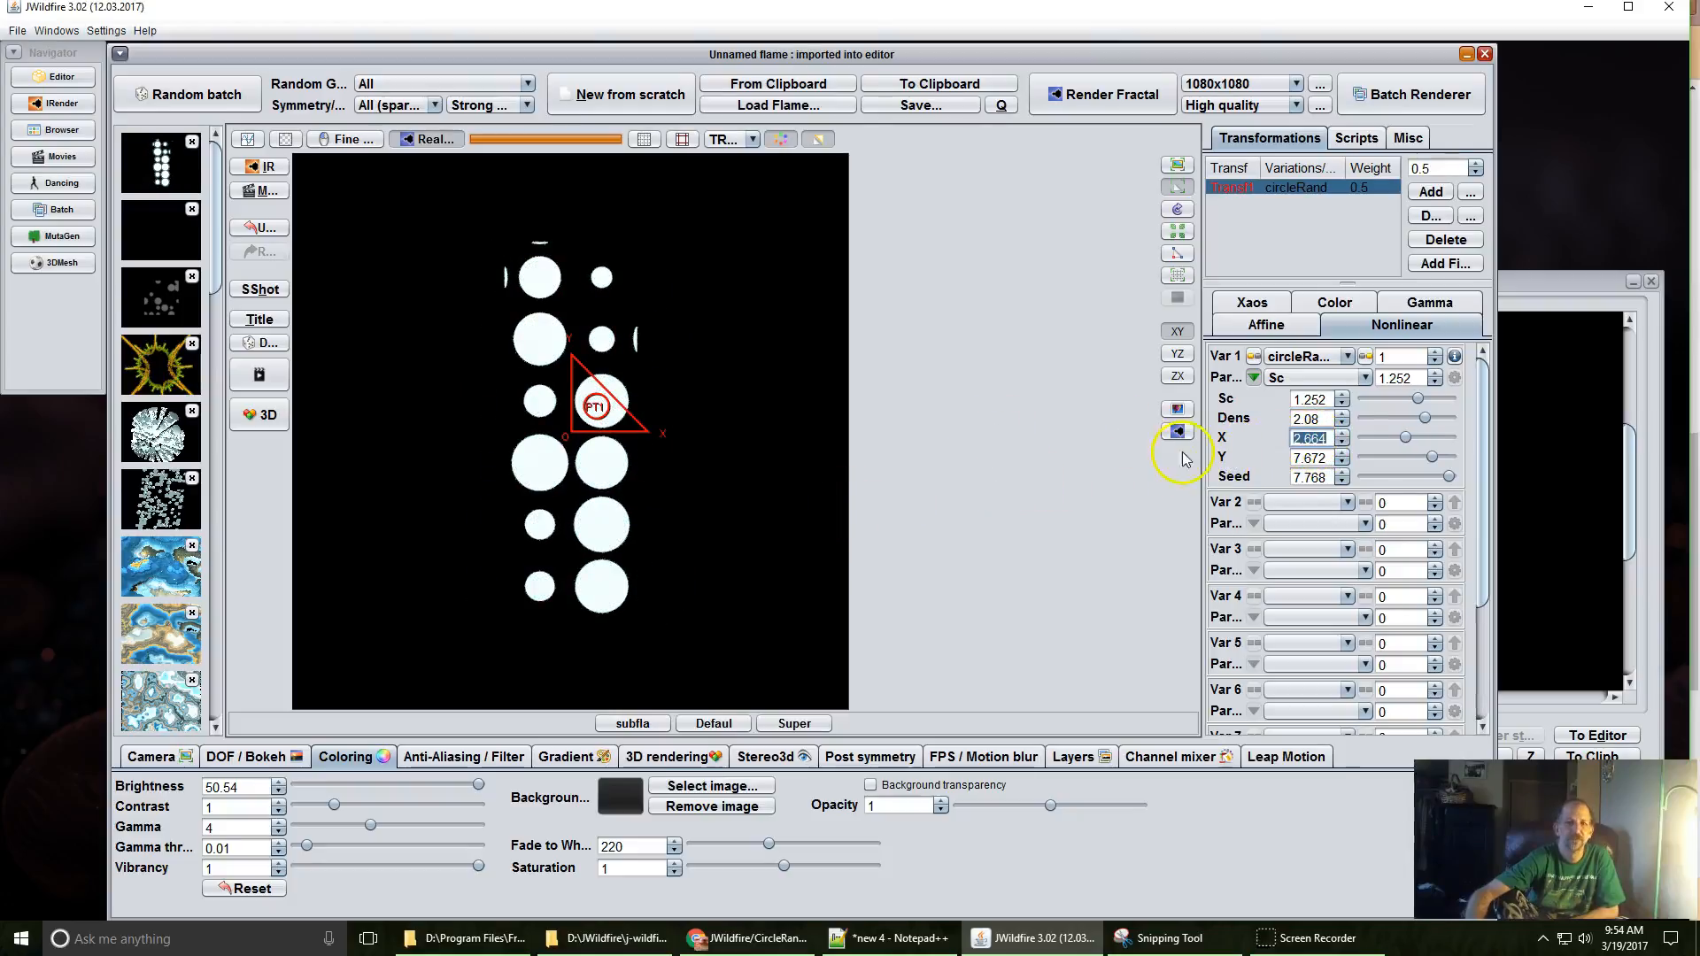
pyautogui.moveTo(1326, 400); pyautogui.dragTo(1132, 442)
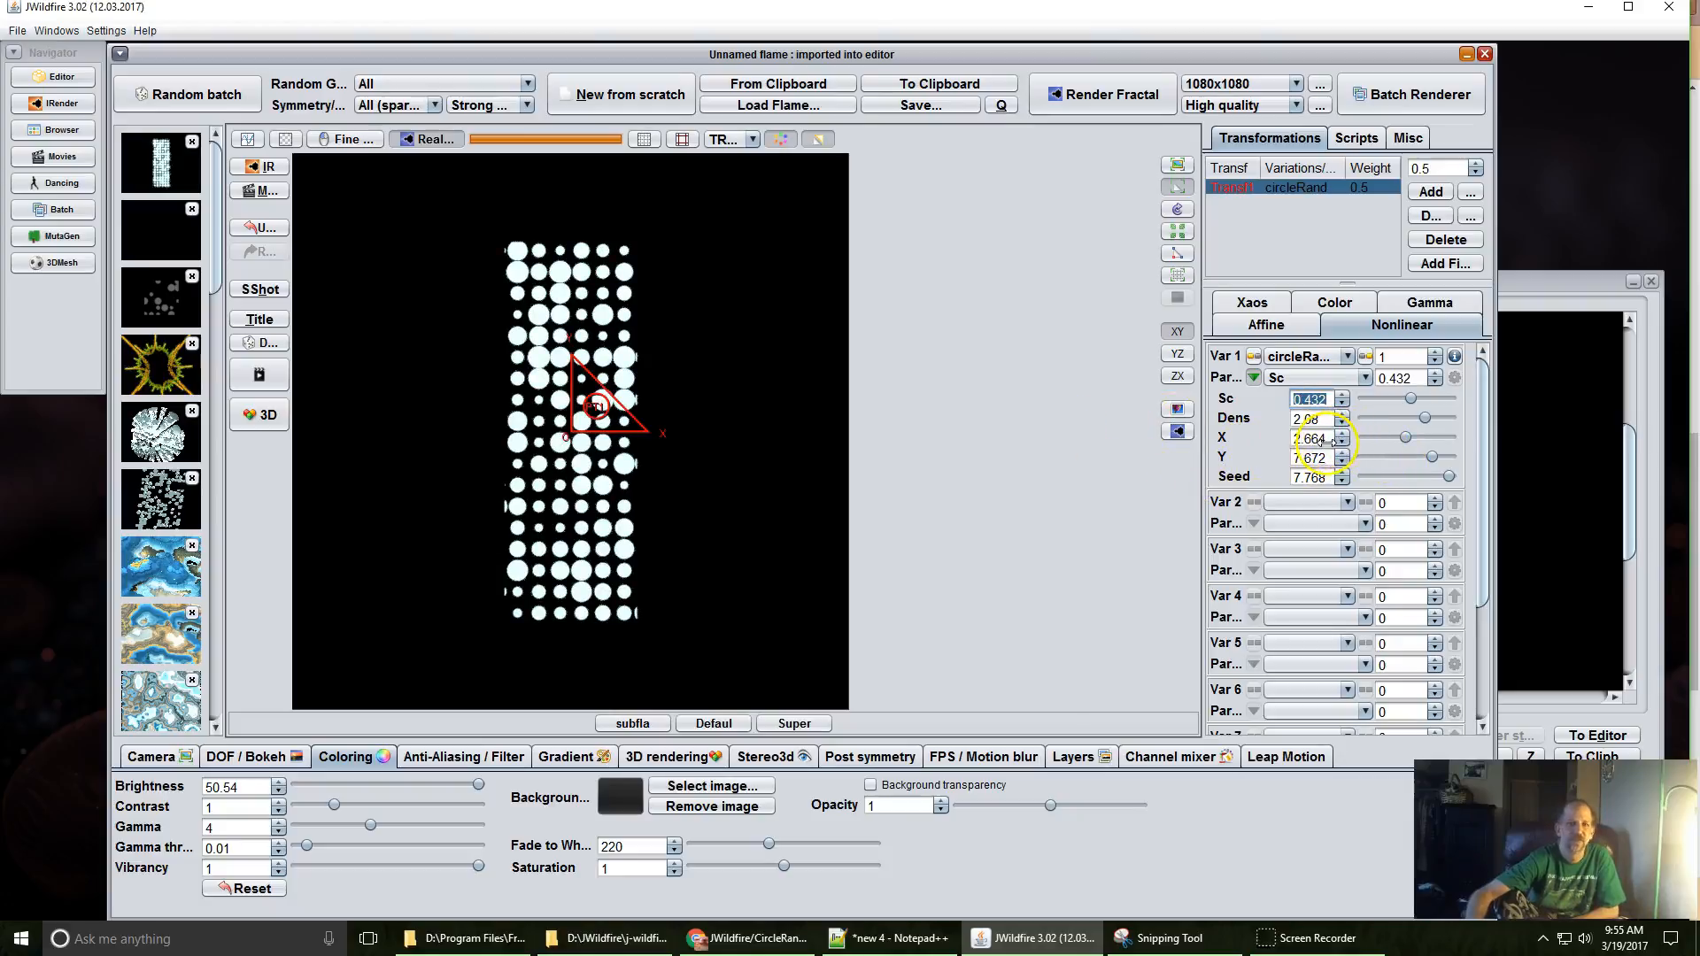
# Raise circleRand's Y to 30 and fine-tune the column with Sc 0.36, Dens 1.856 and X 1.744.
pyautogui.moveTo(1301, 460); pyautogui.dragTo(1693, 462)
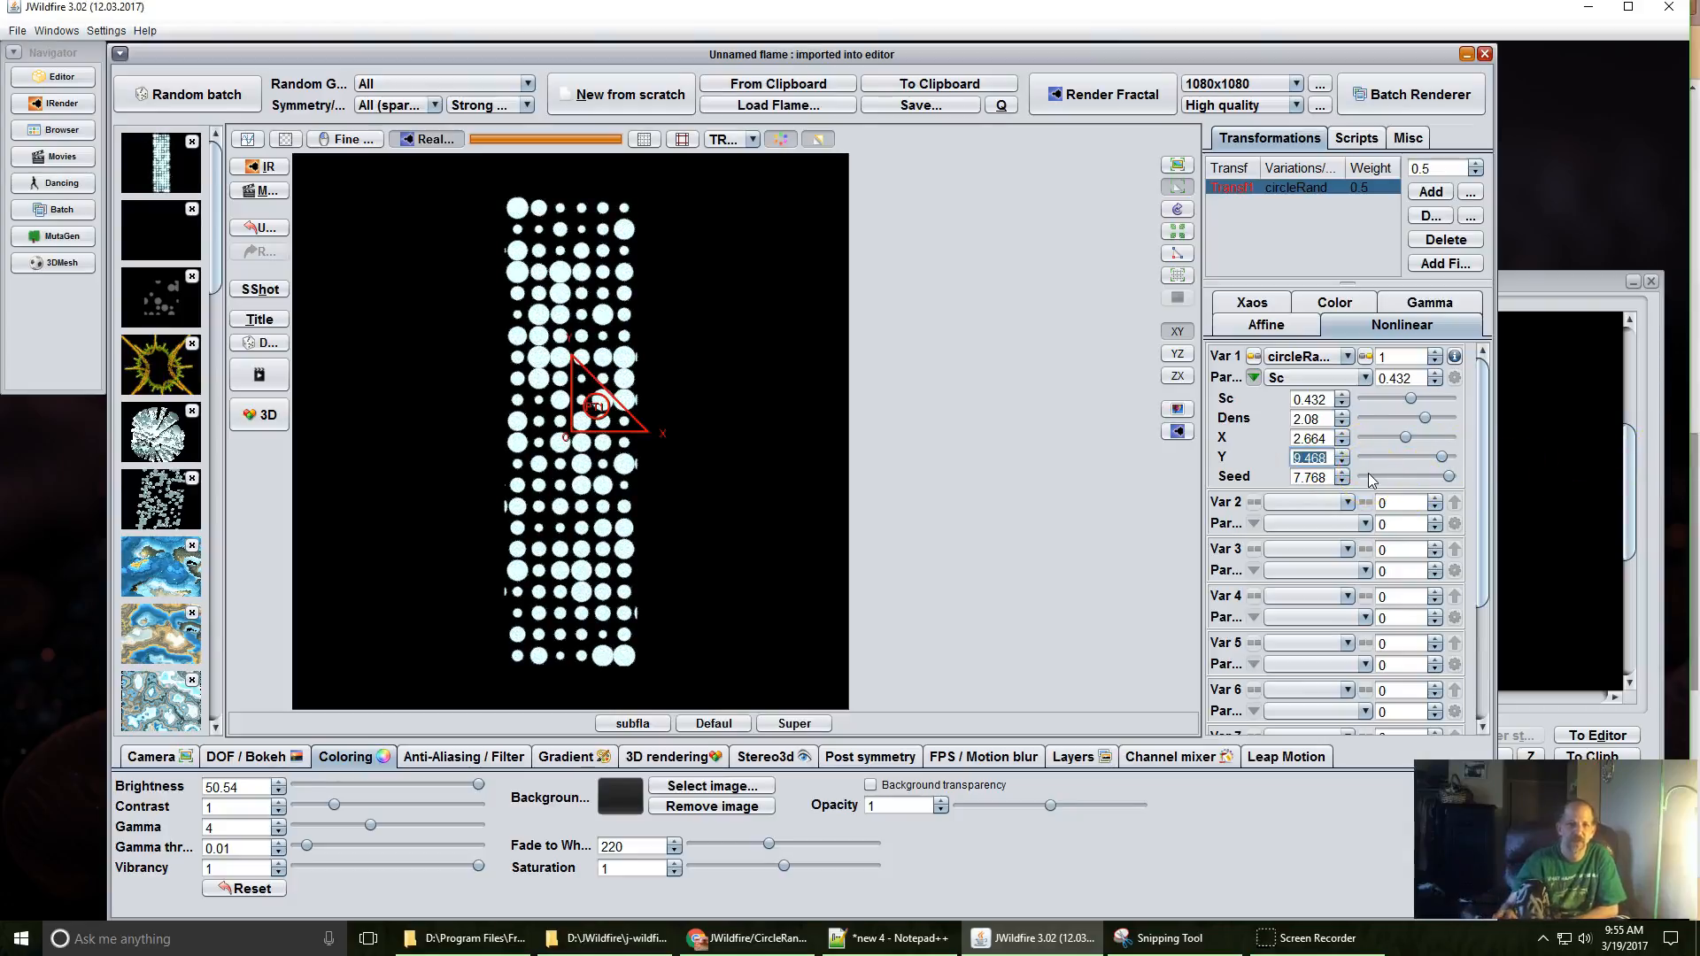
pyautogui.write('30')
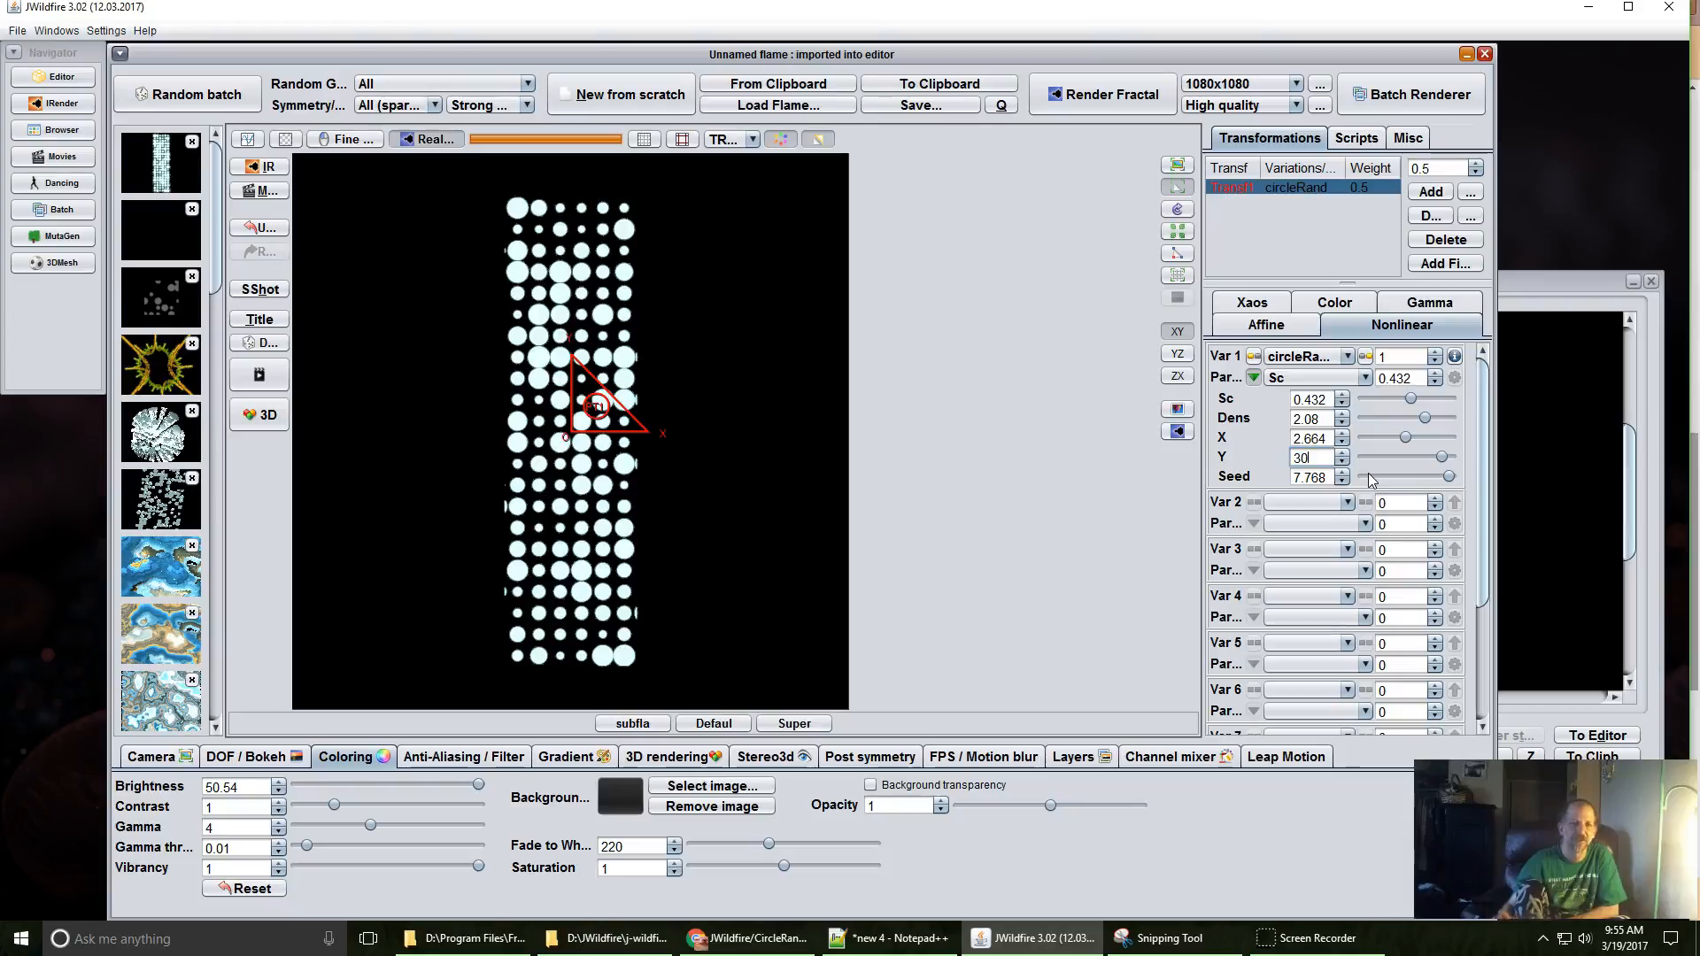
pyautogui.press('Return')
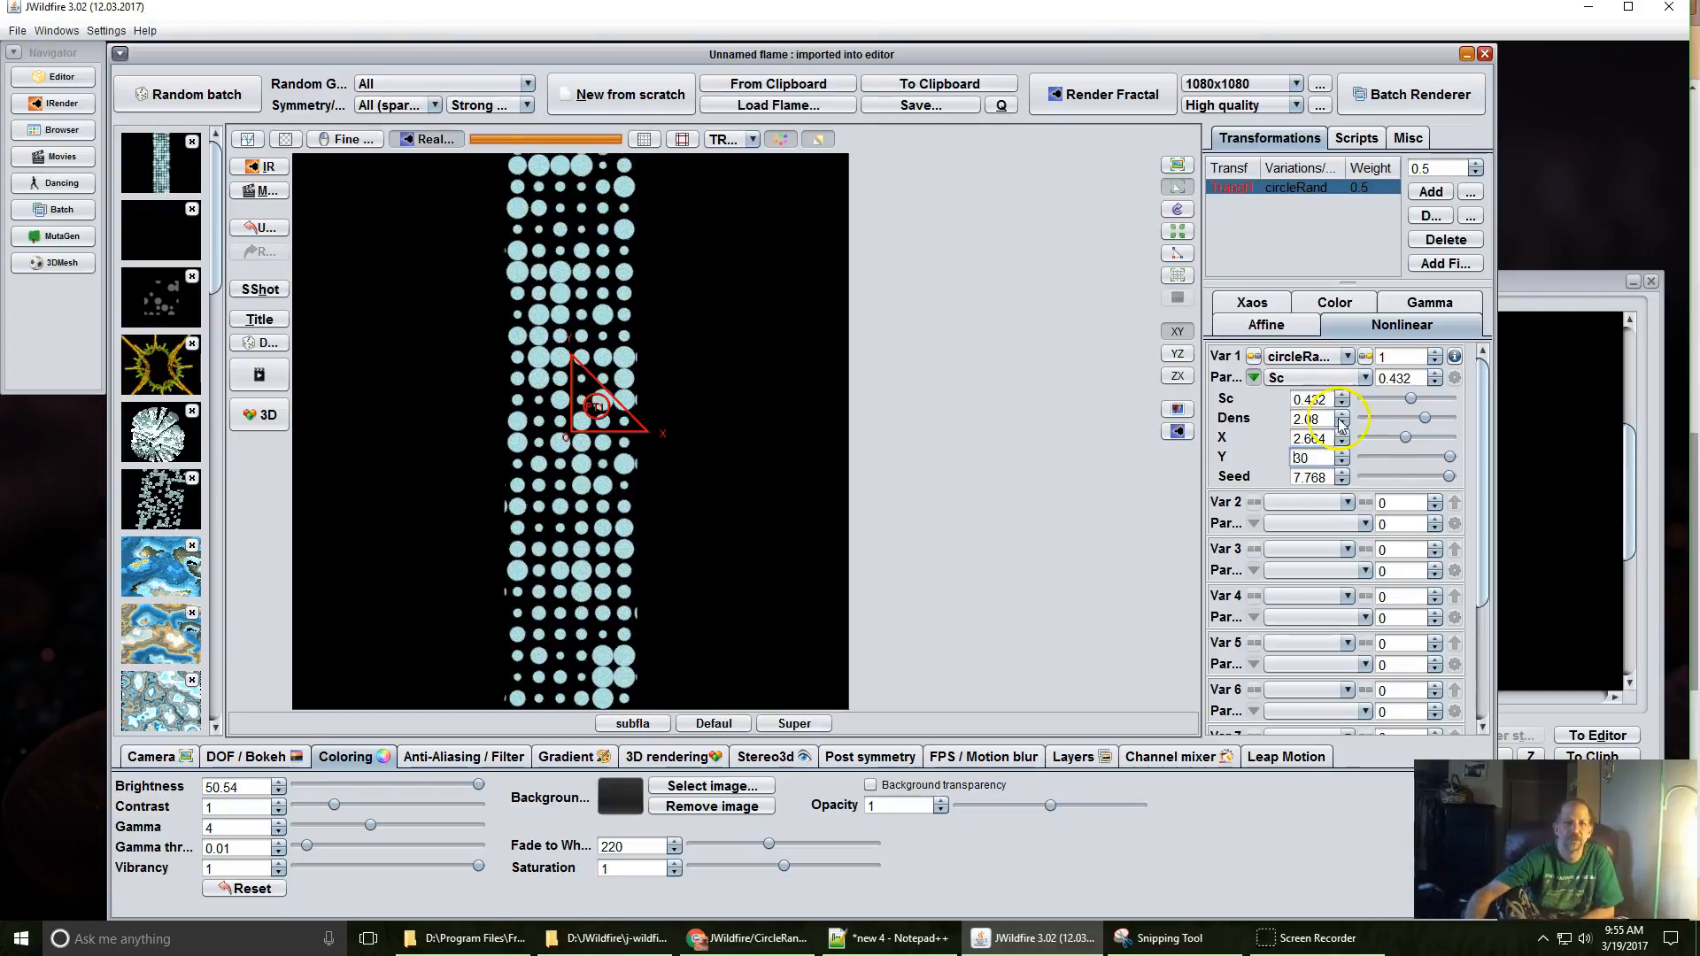
pyautogui.moveTo(1299, 400); pyautogui.dragTo(1112, 450)
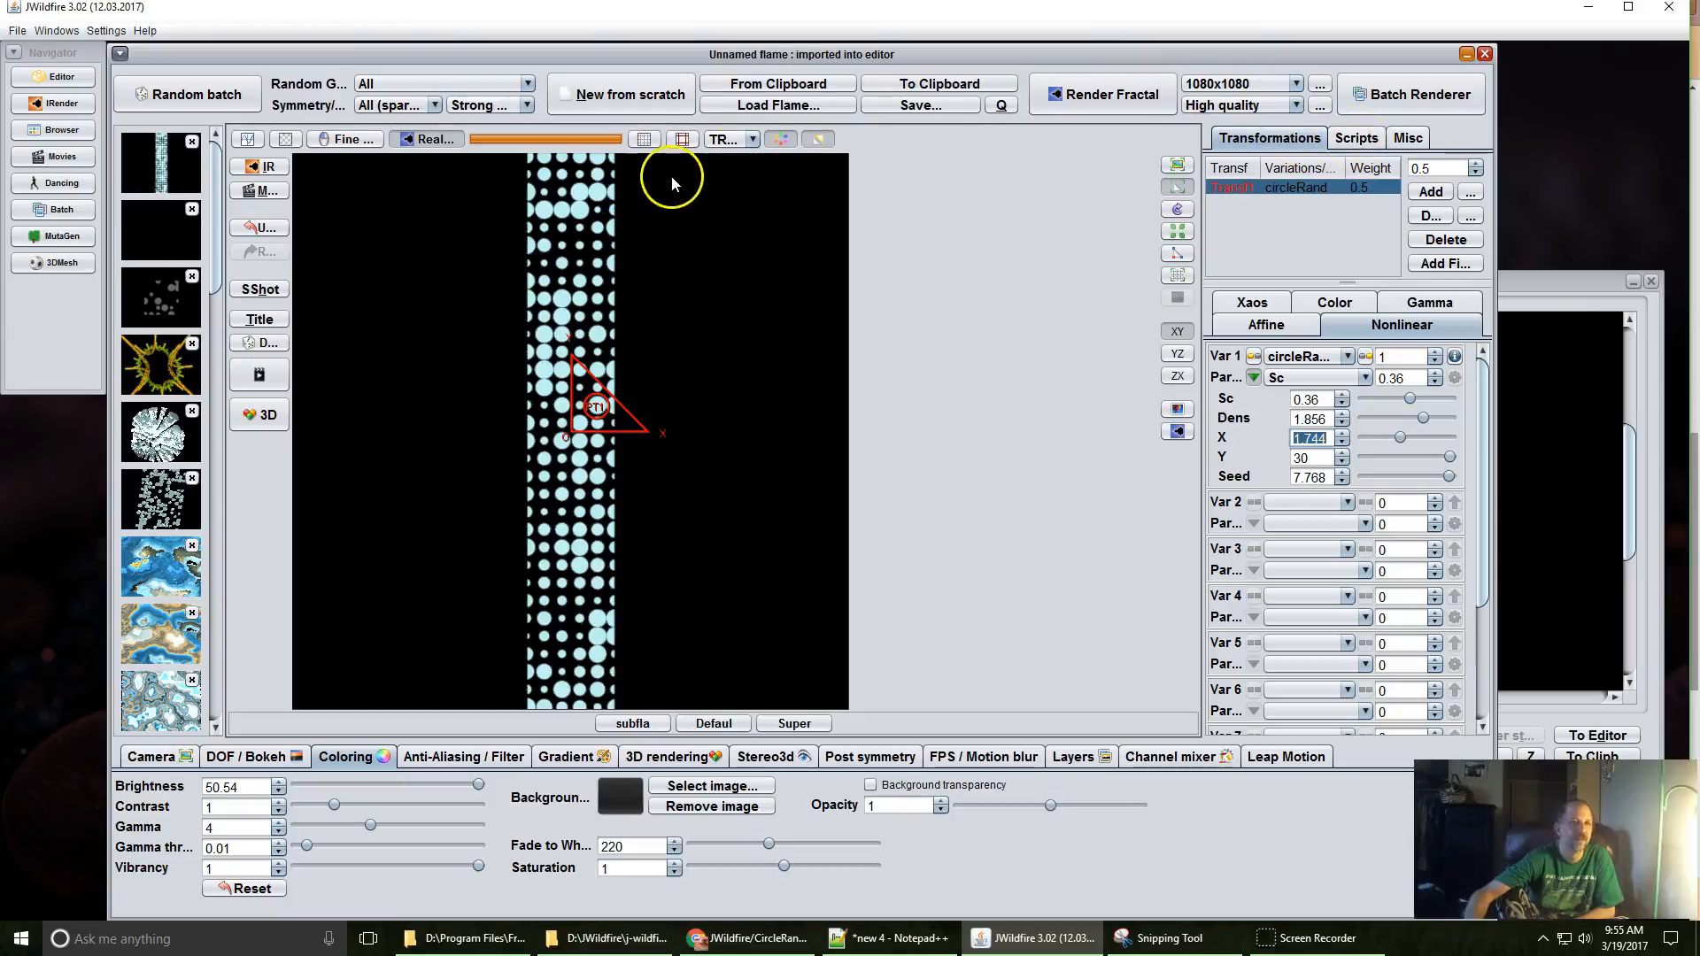
# Copy the circleRand flame to the clipboard and build a new flame with one transform using the subflame_wf variation.
pyautogui.click(937, 84)
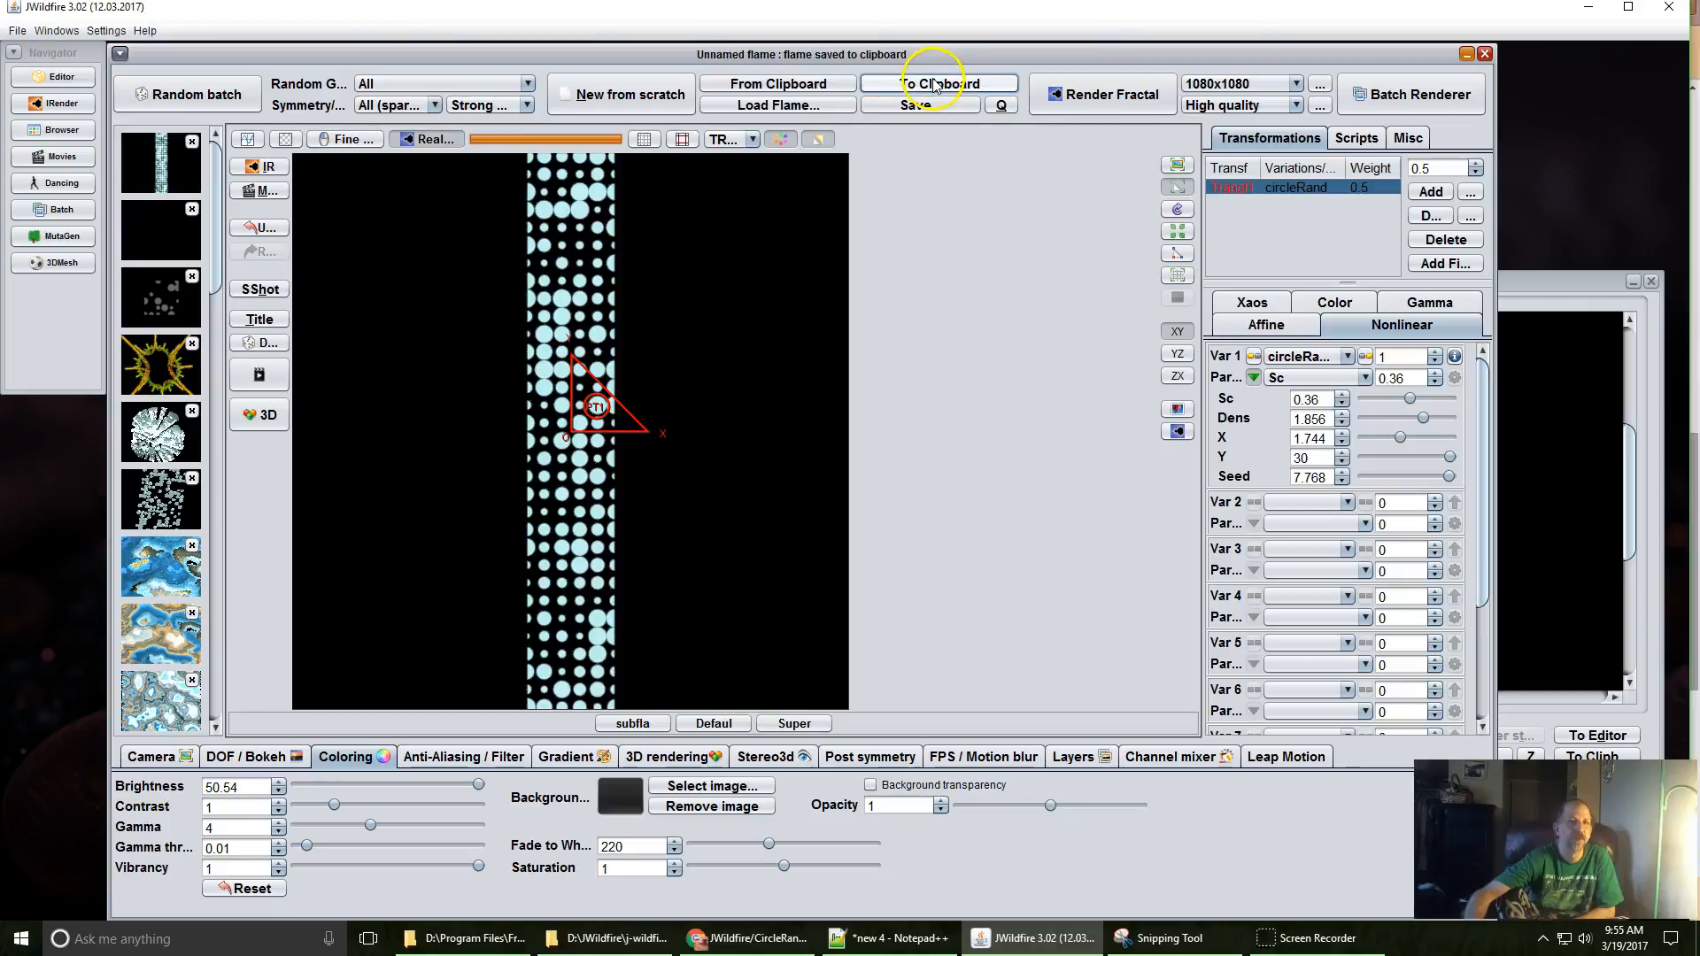
pyautogui.click(609, 98)
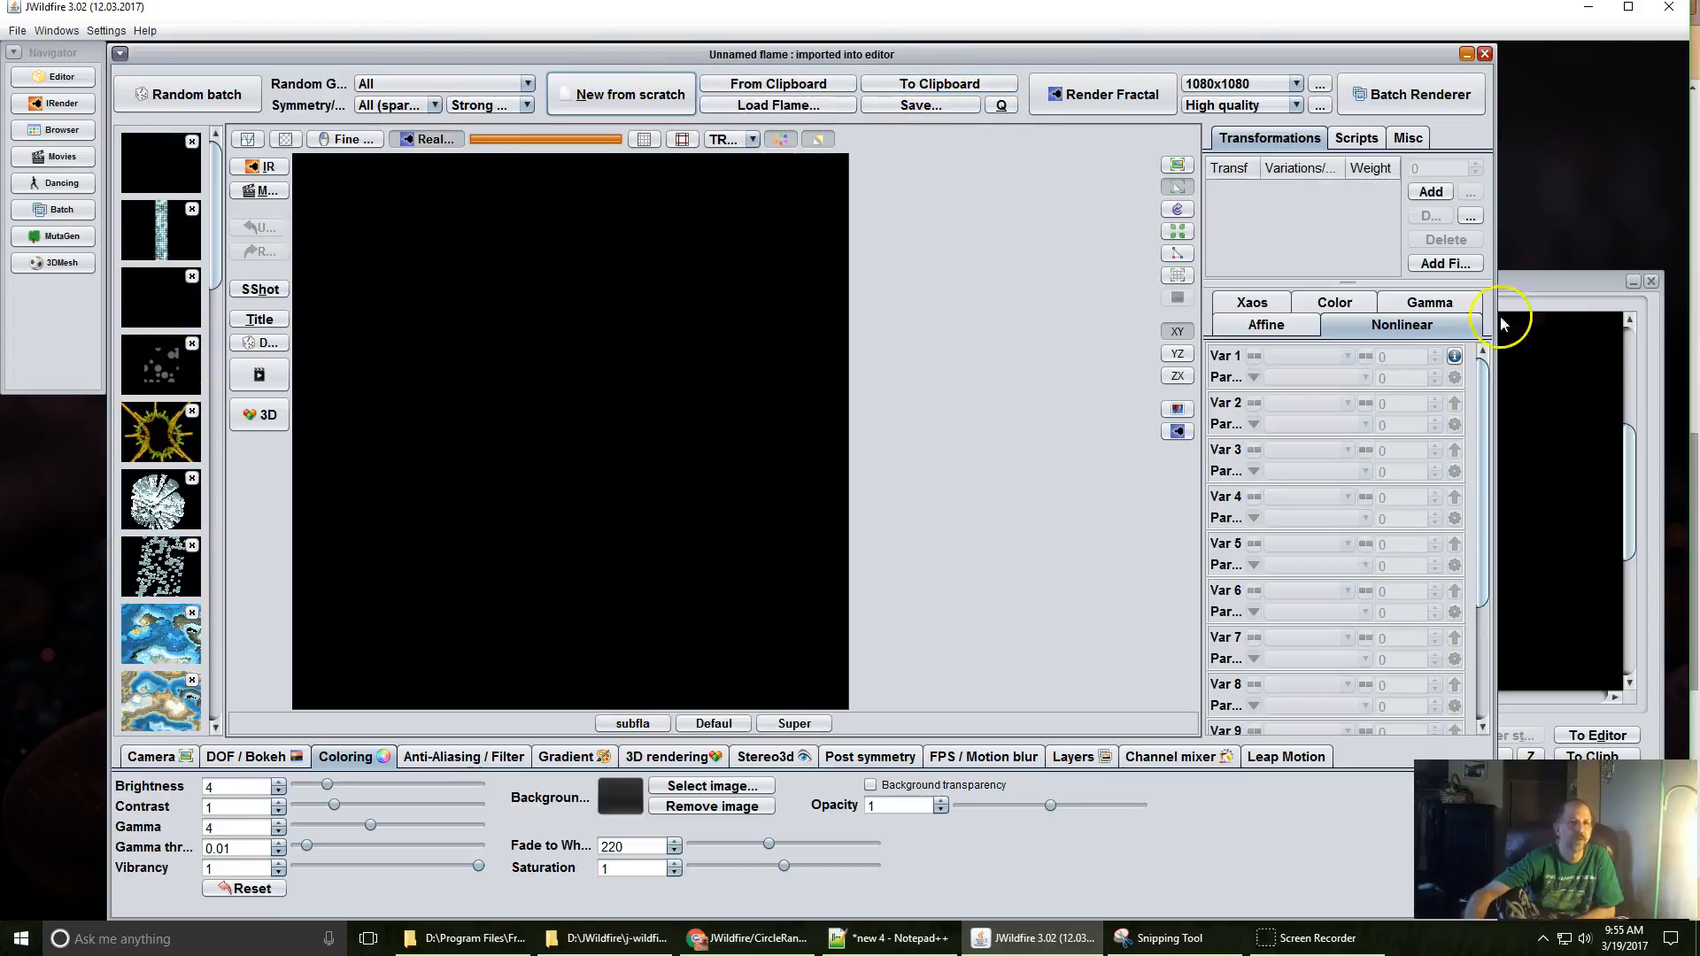
pyautogui.click(1432, 197)
pyautogui.click(1304, 356)
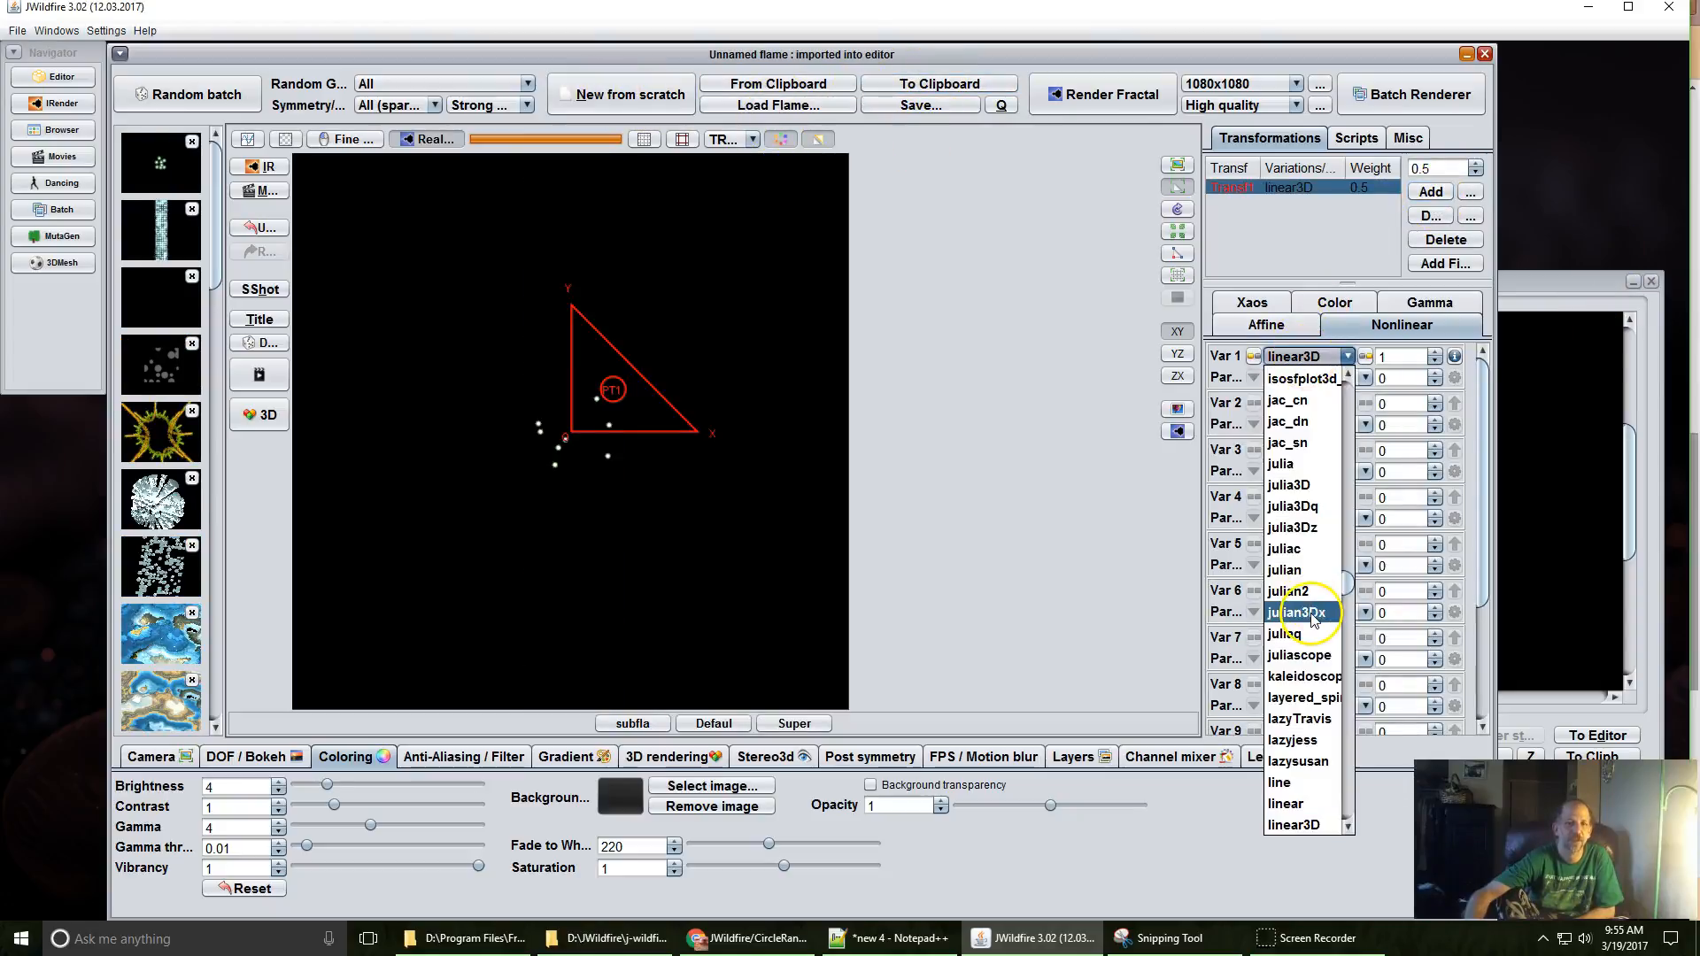
pyautogui.scroll(-20, 1313, 617)
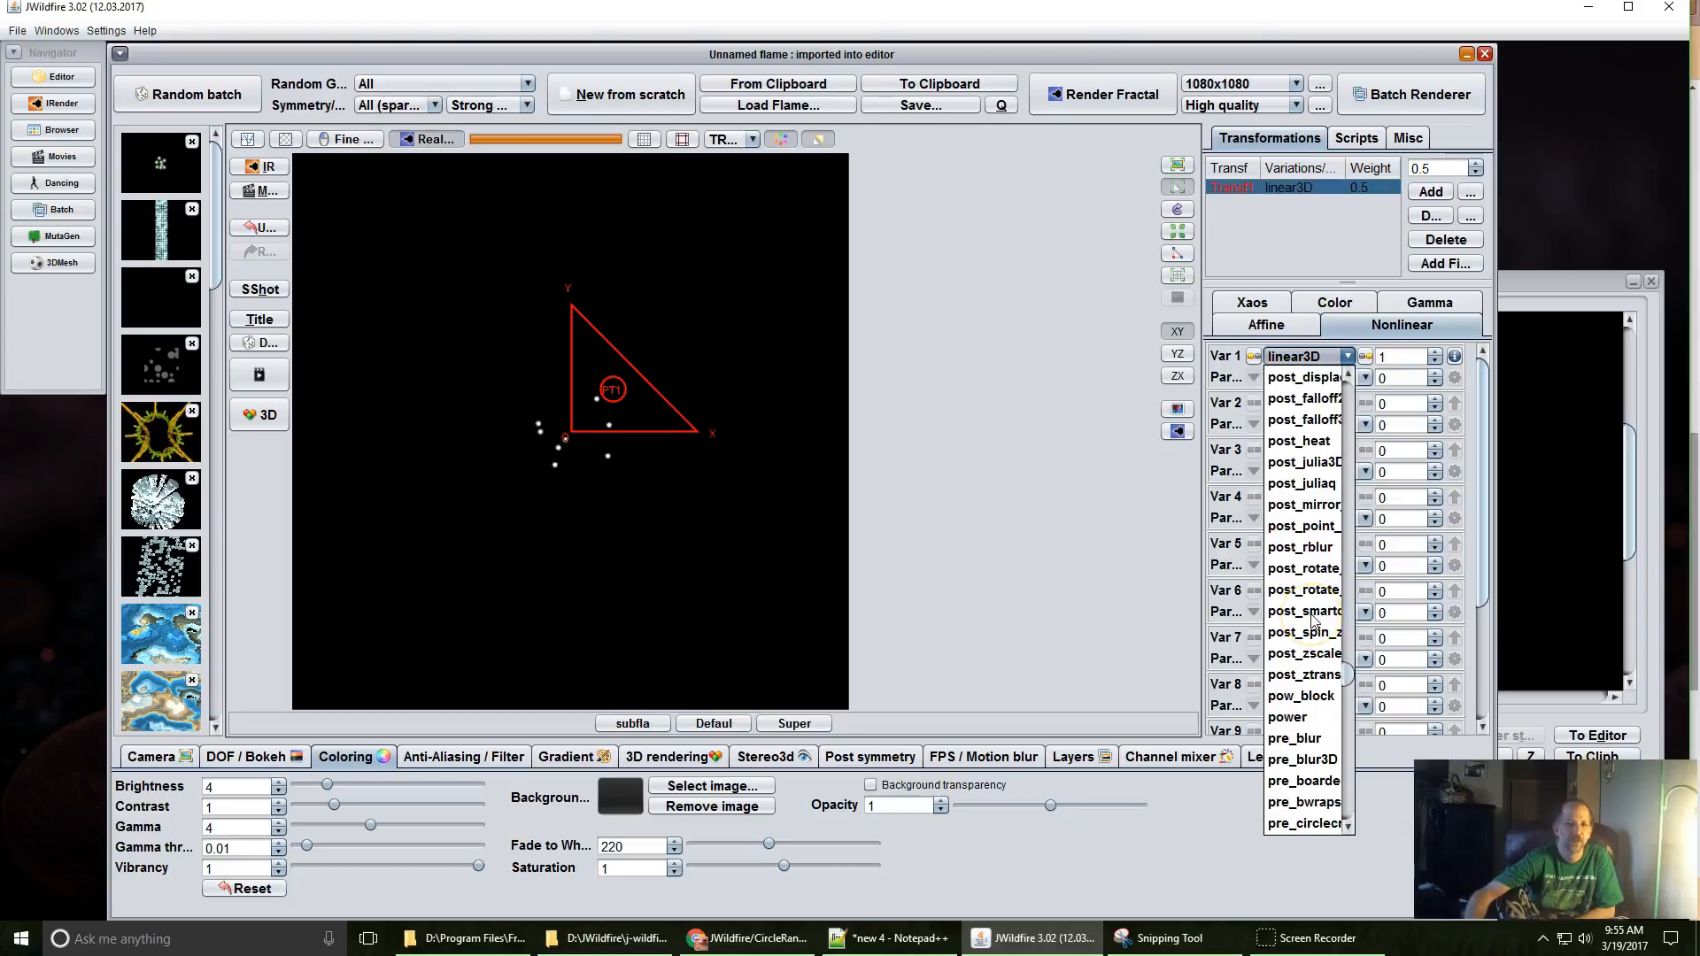
pyautogui.scroll(-20, 1313, 617)
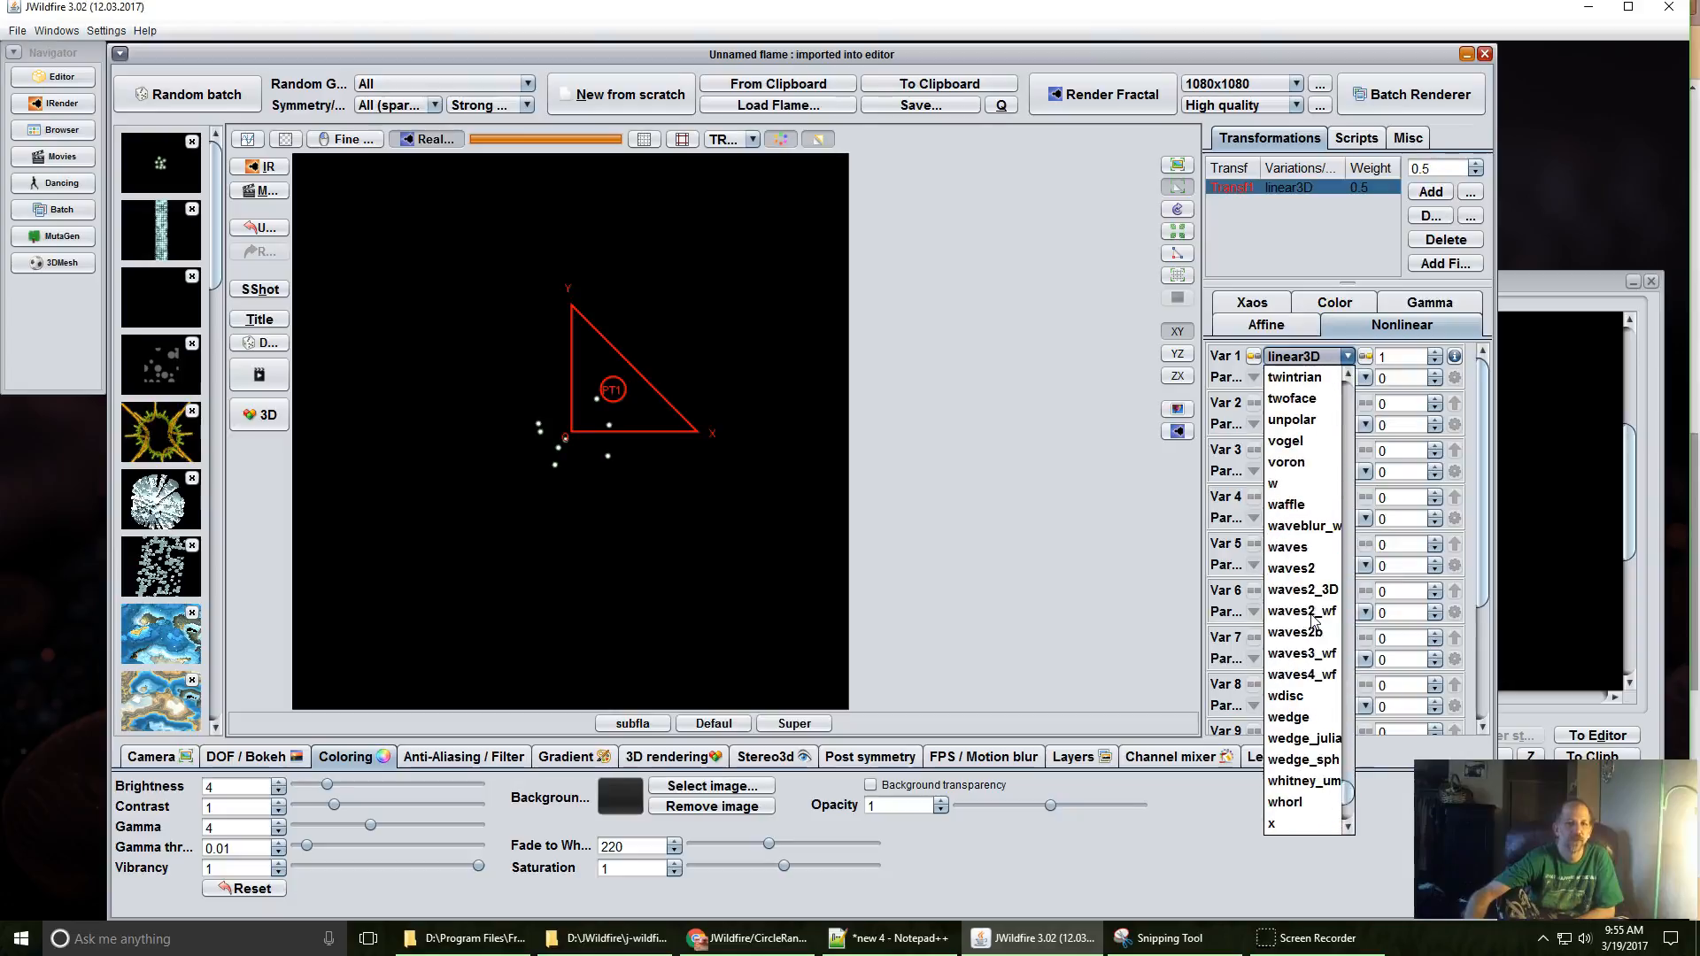
pyautogui.scroll(5, 1313, 619)
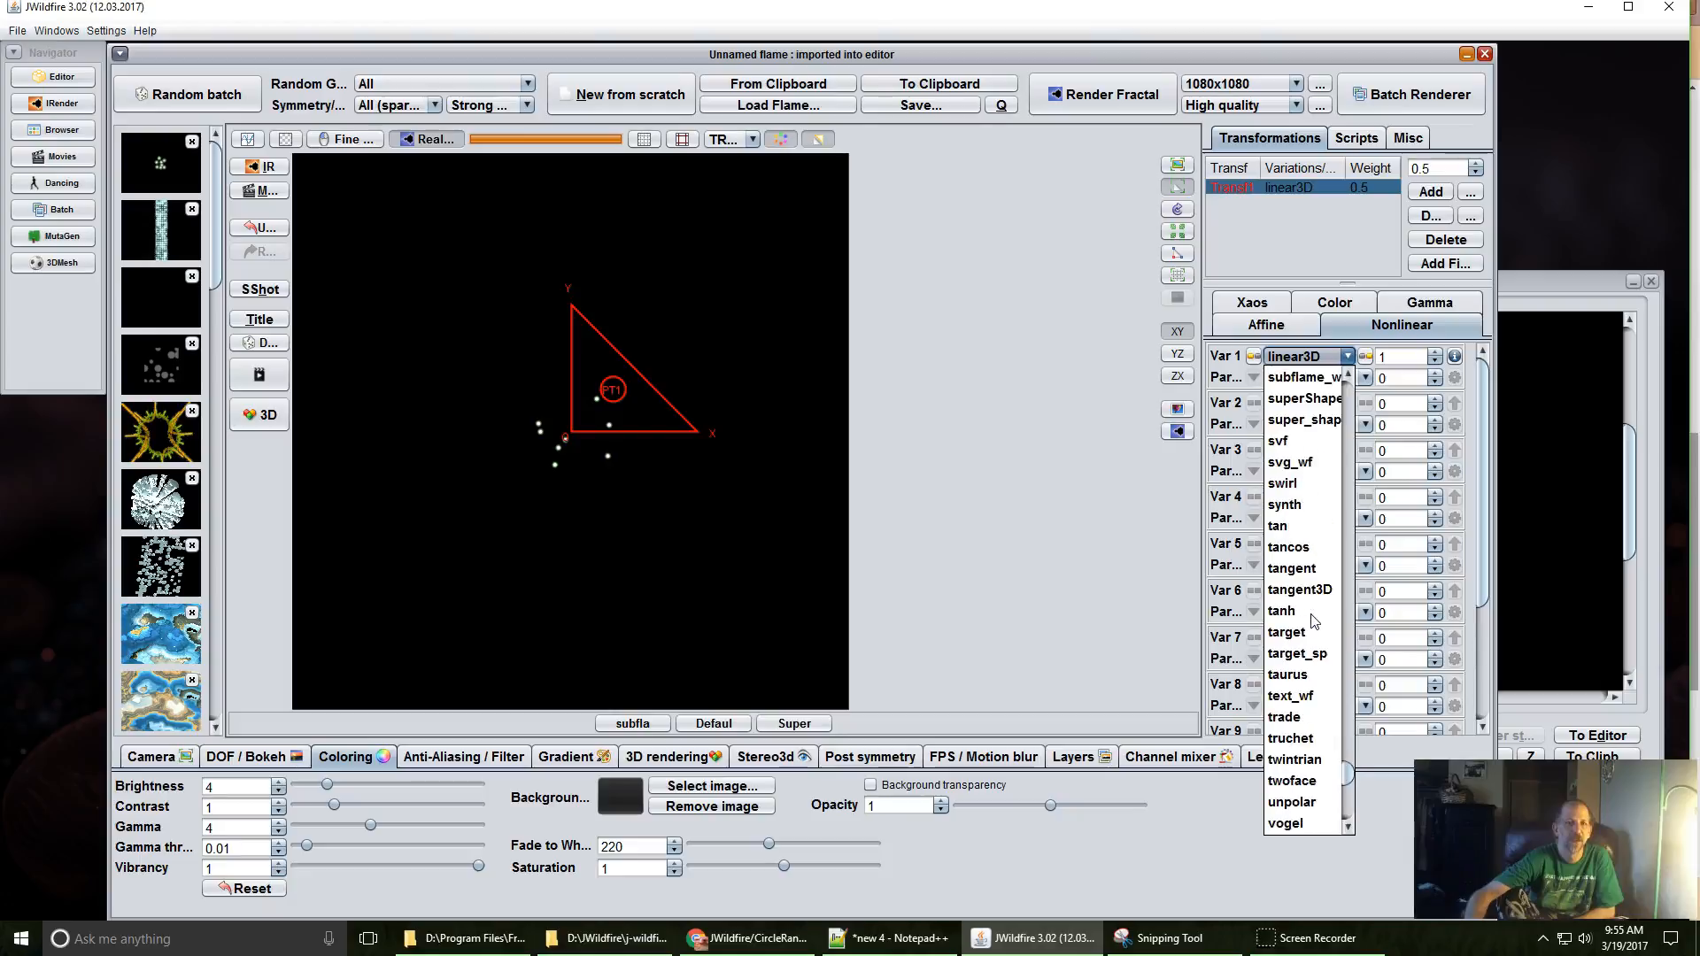
pyautogui.click(1310, 400)
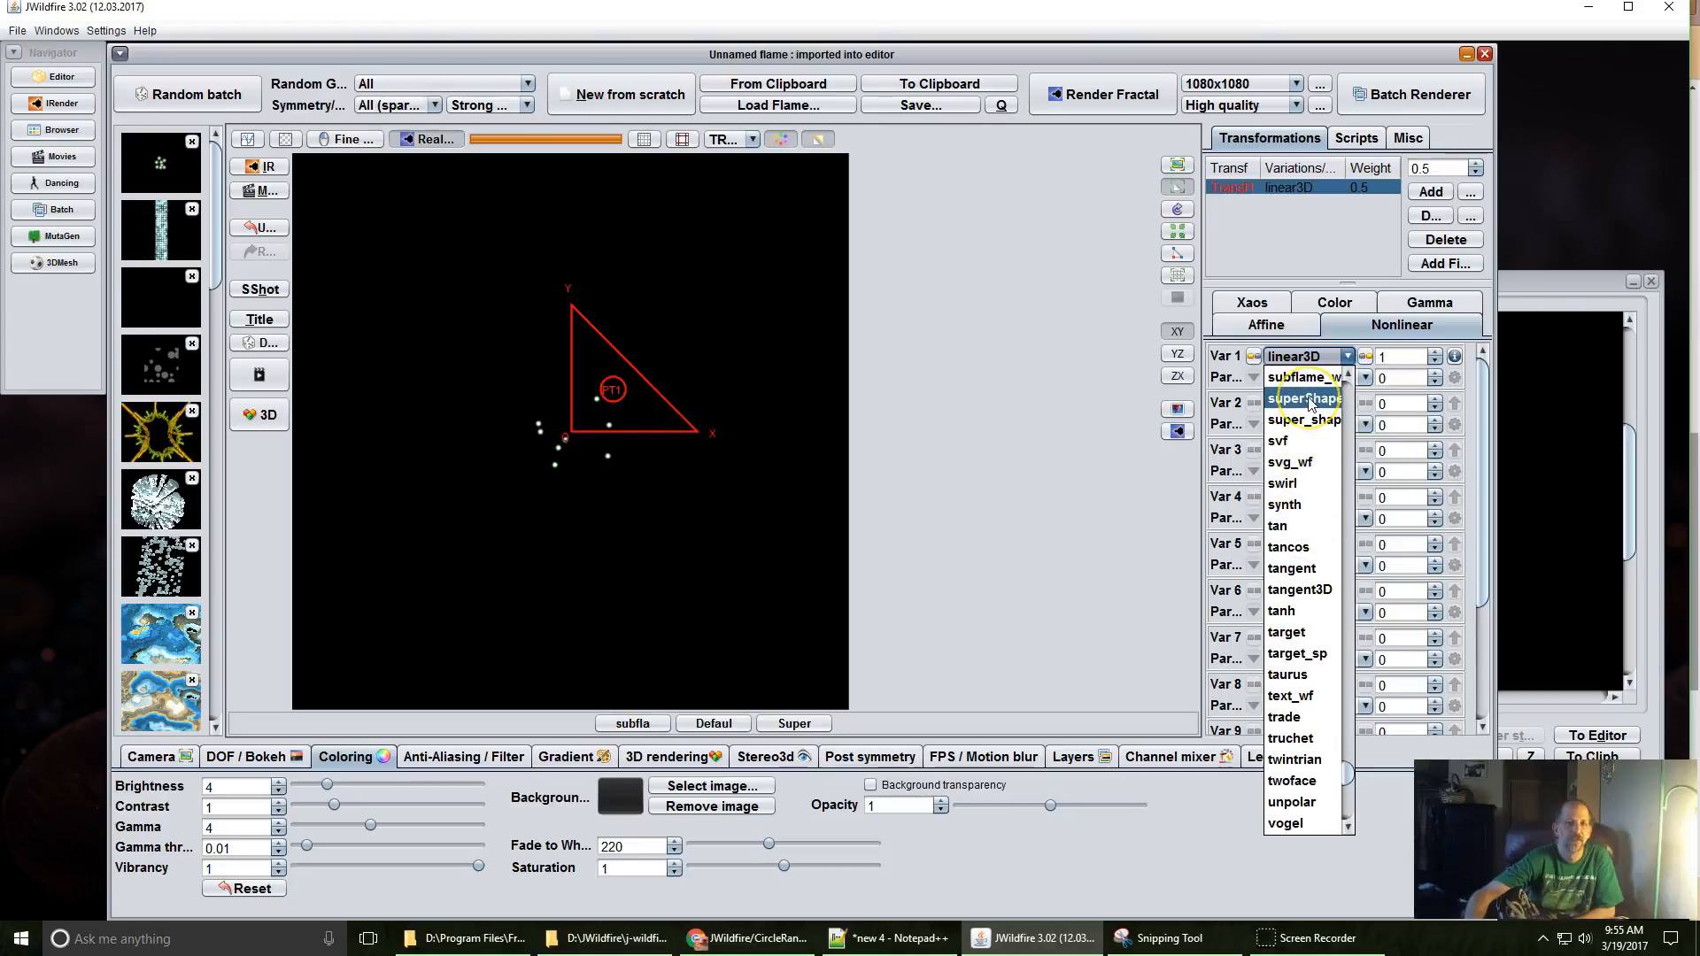
pyautogui.click(1310, 387)
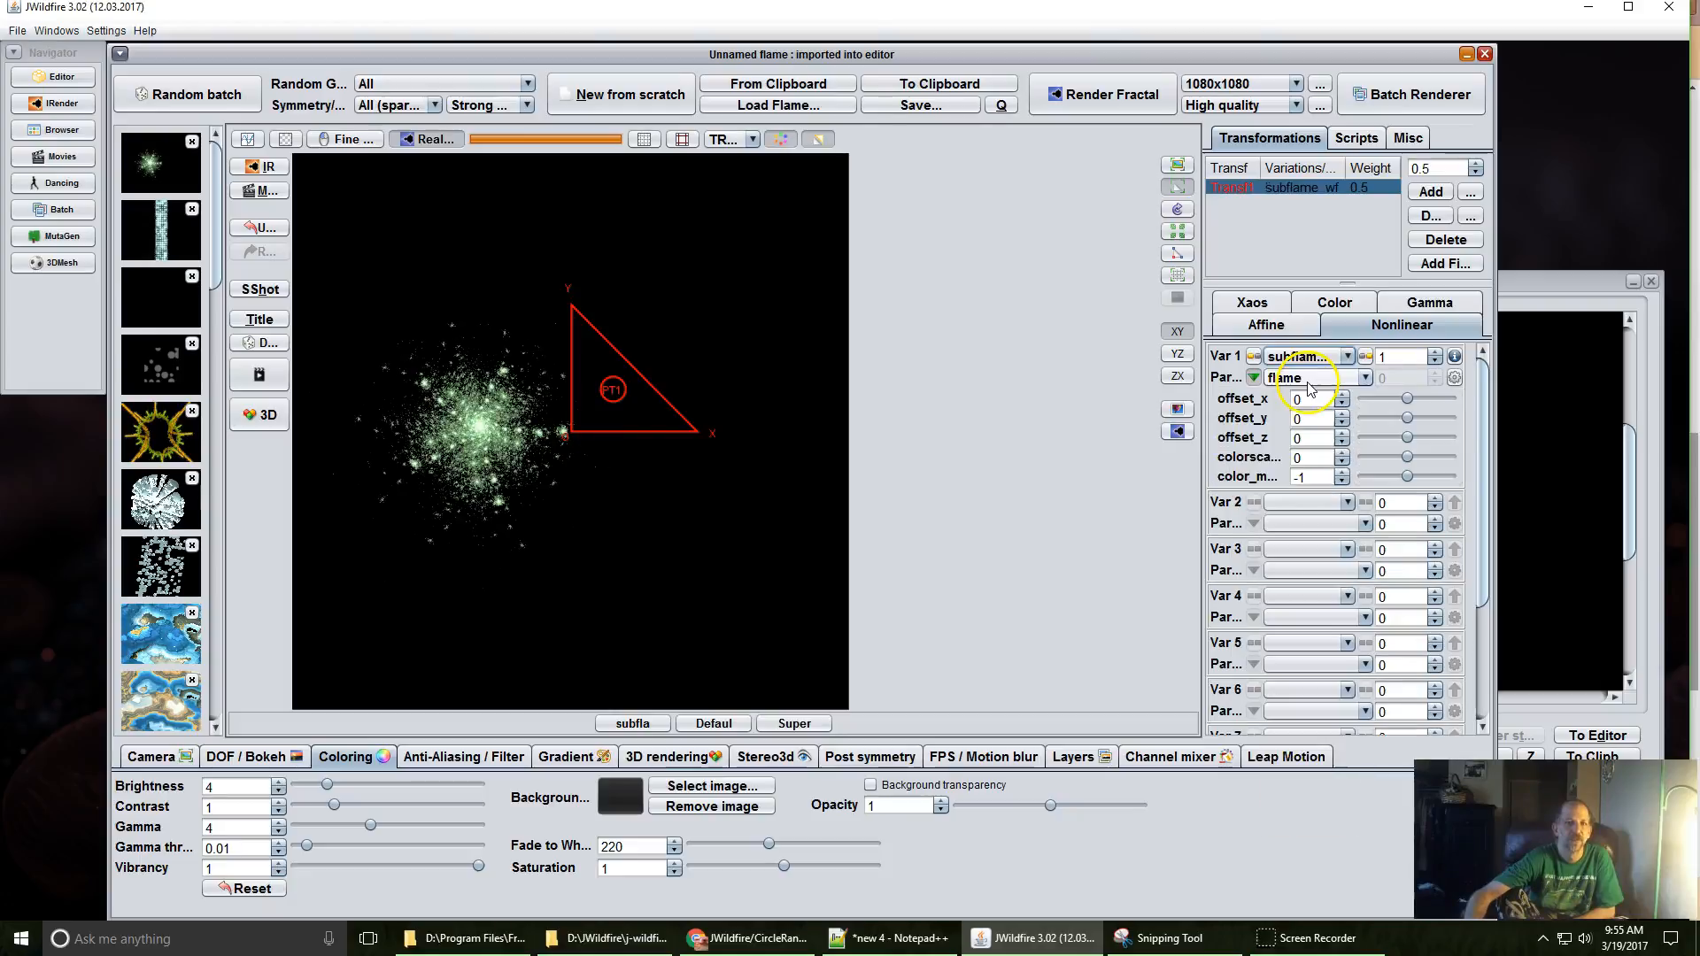
# Replace the subflame_wf variation's entire flame definition with the copied circleRand flame.
pyautogui.click(1454, 378)
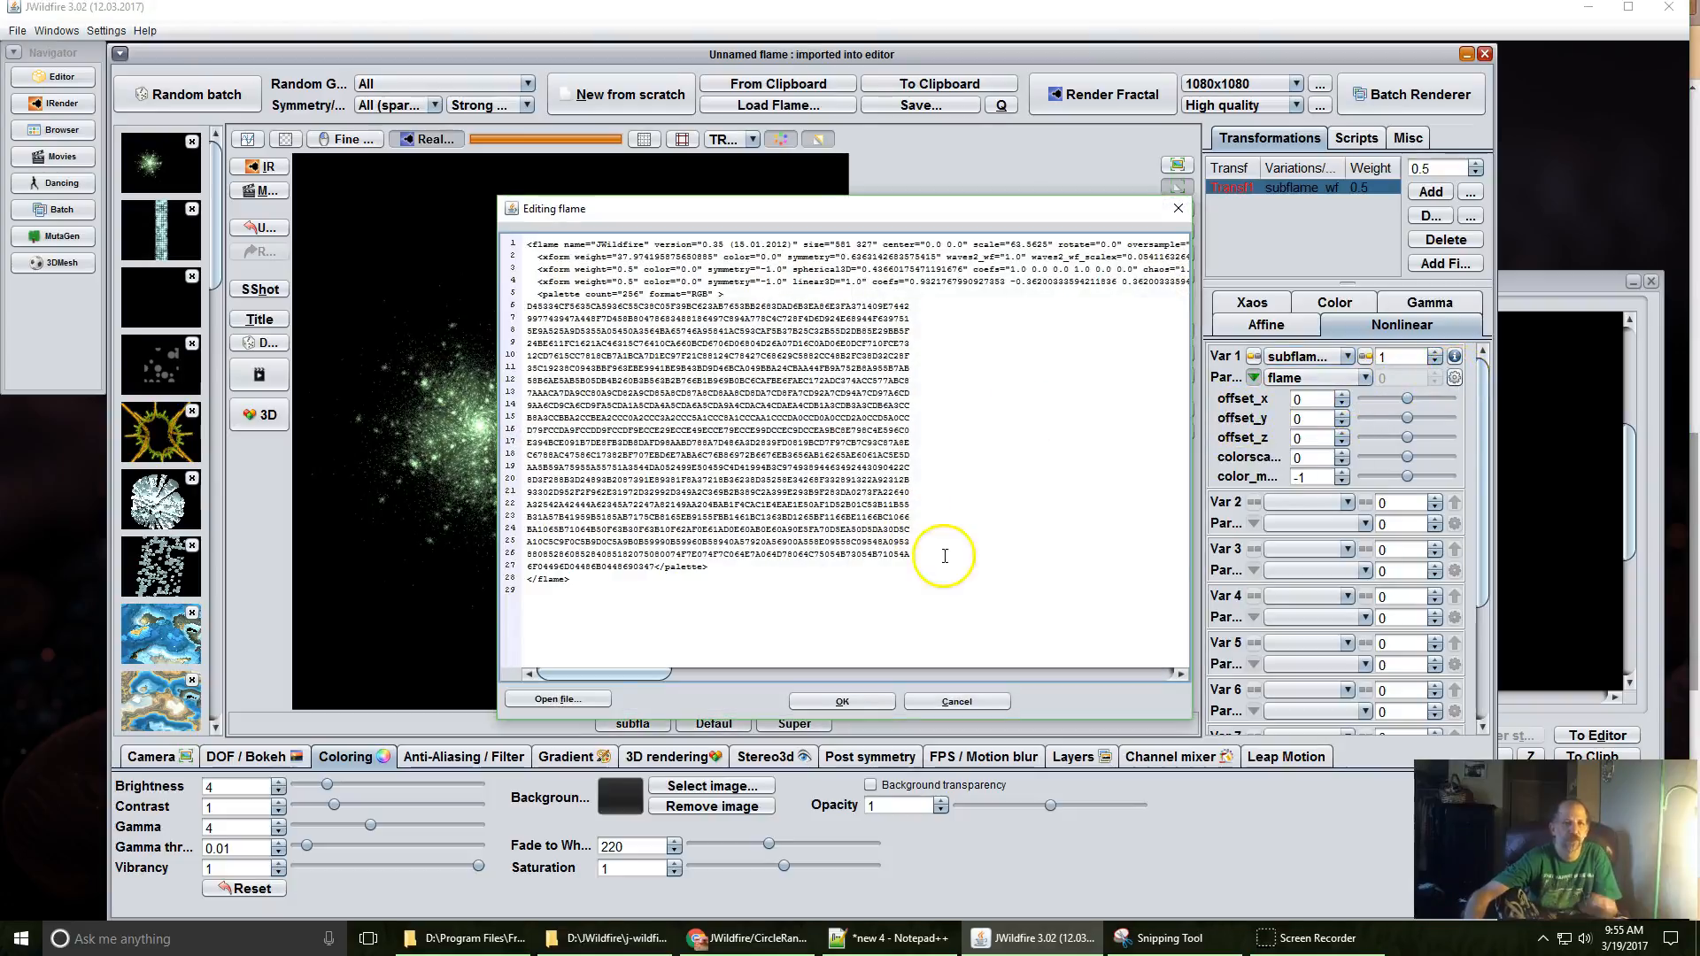
pyautogui.hotkey('ctrl', 'a')
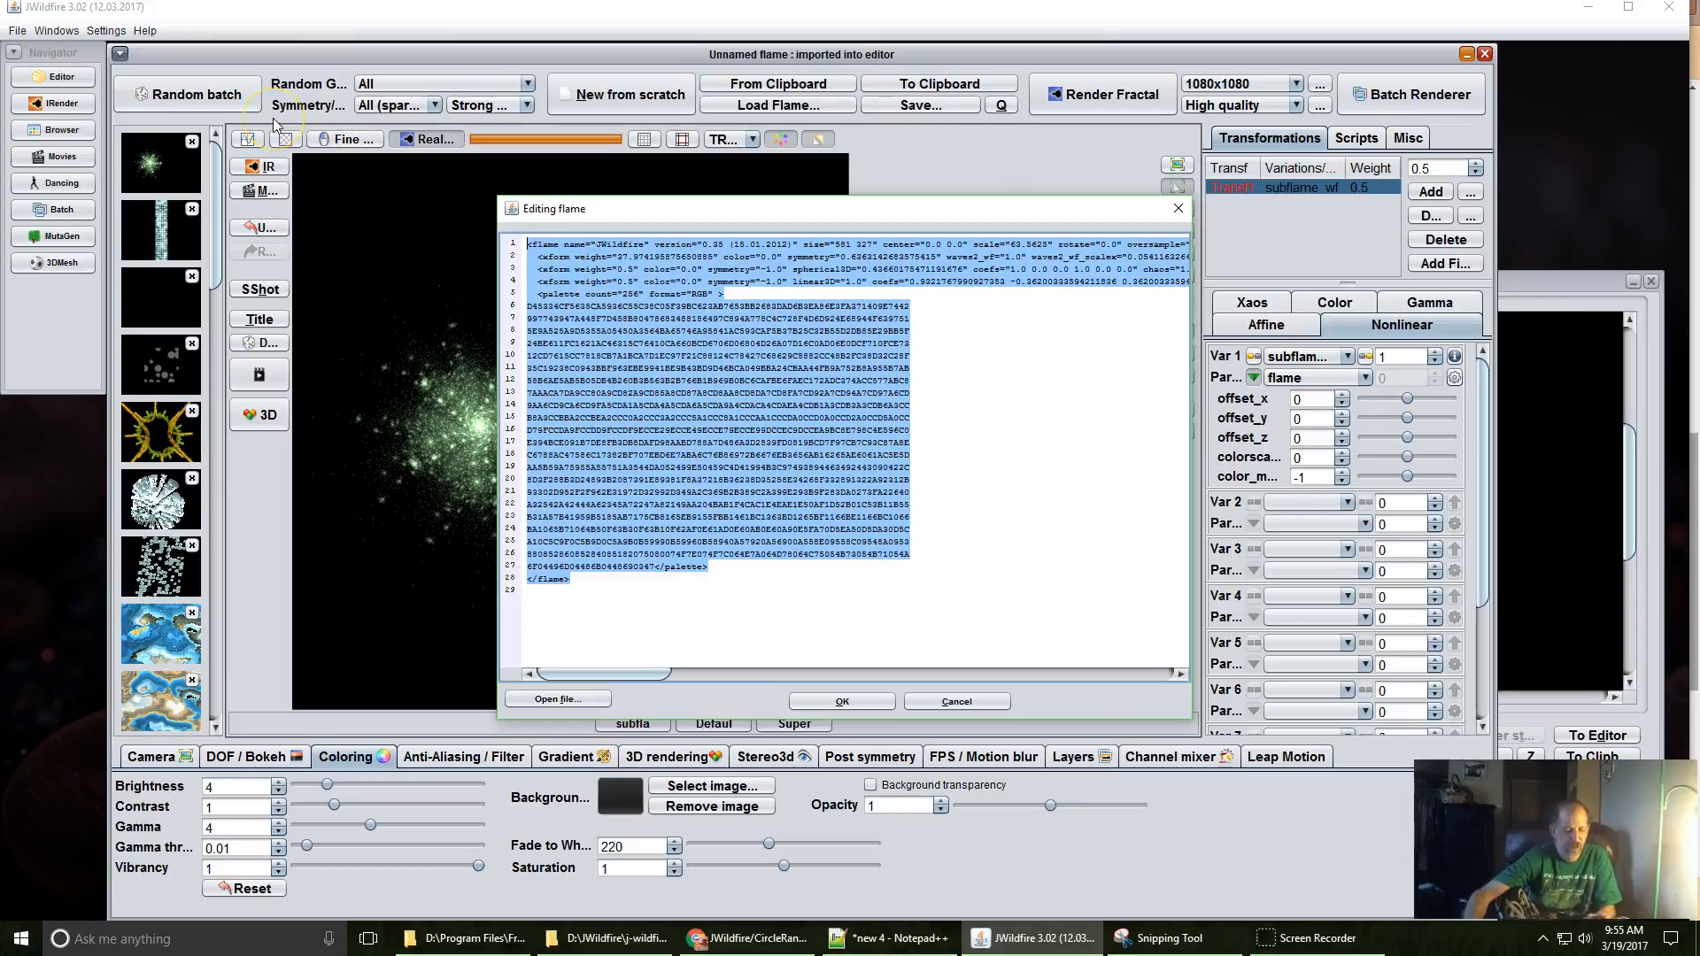
pyautogui.hotkey('ctrl', 'v')
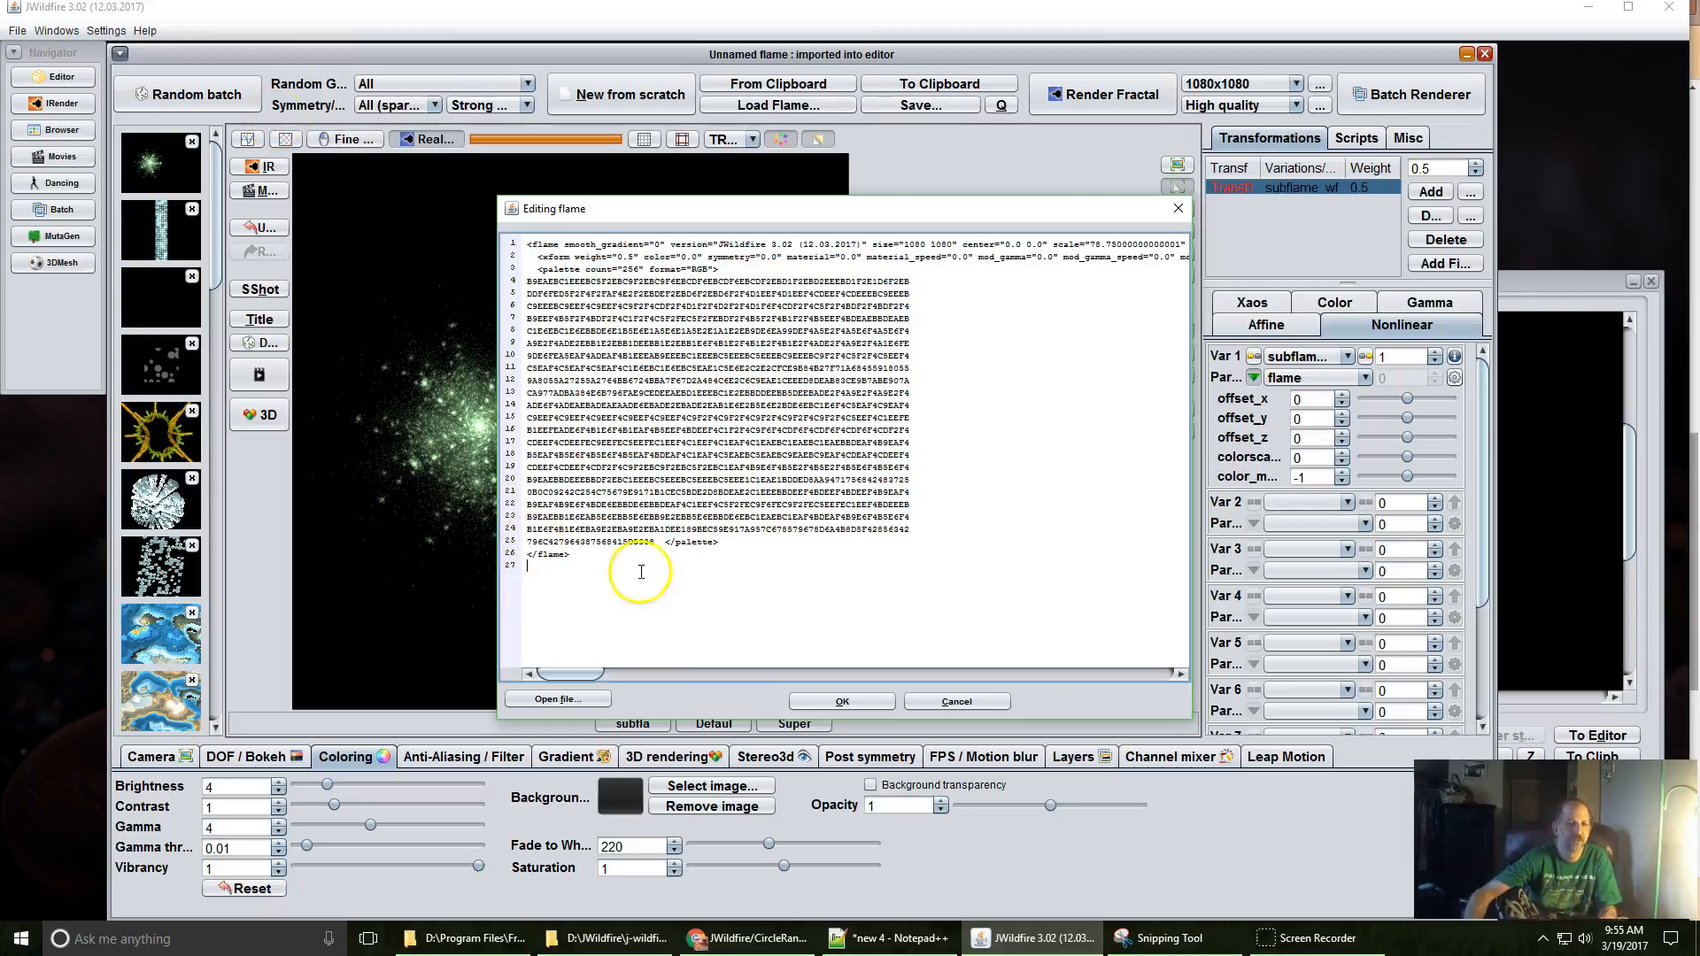
pyautogui.click(818, 702)
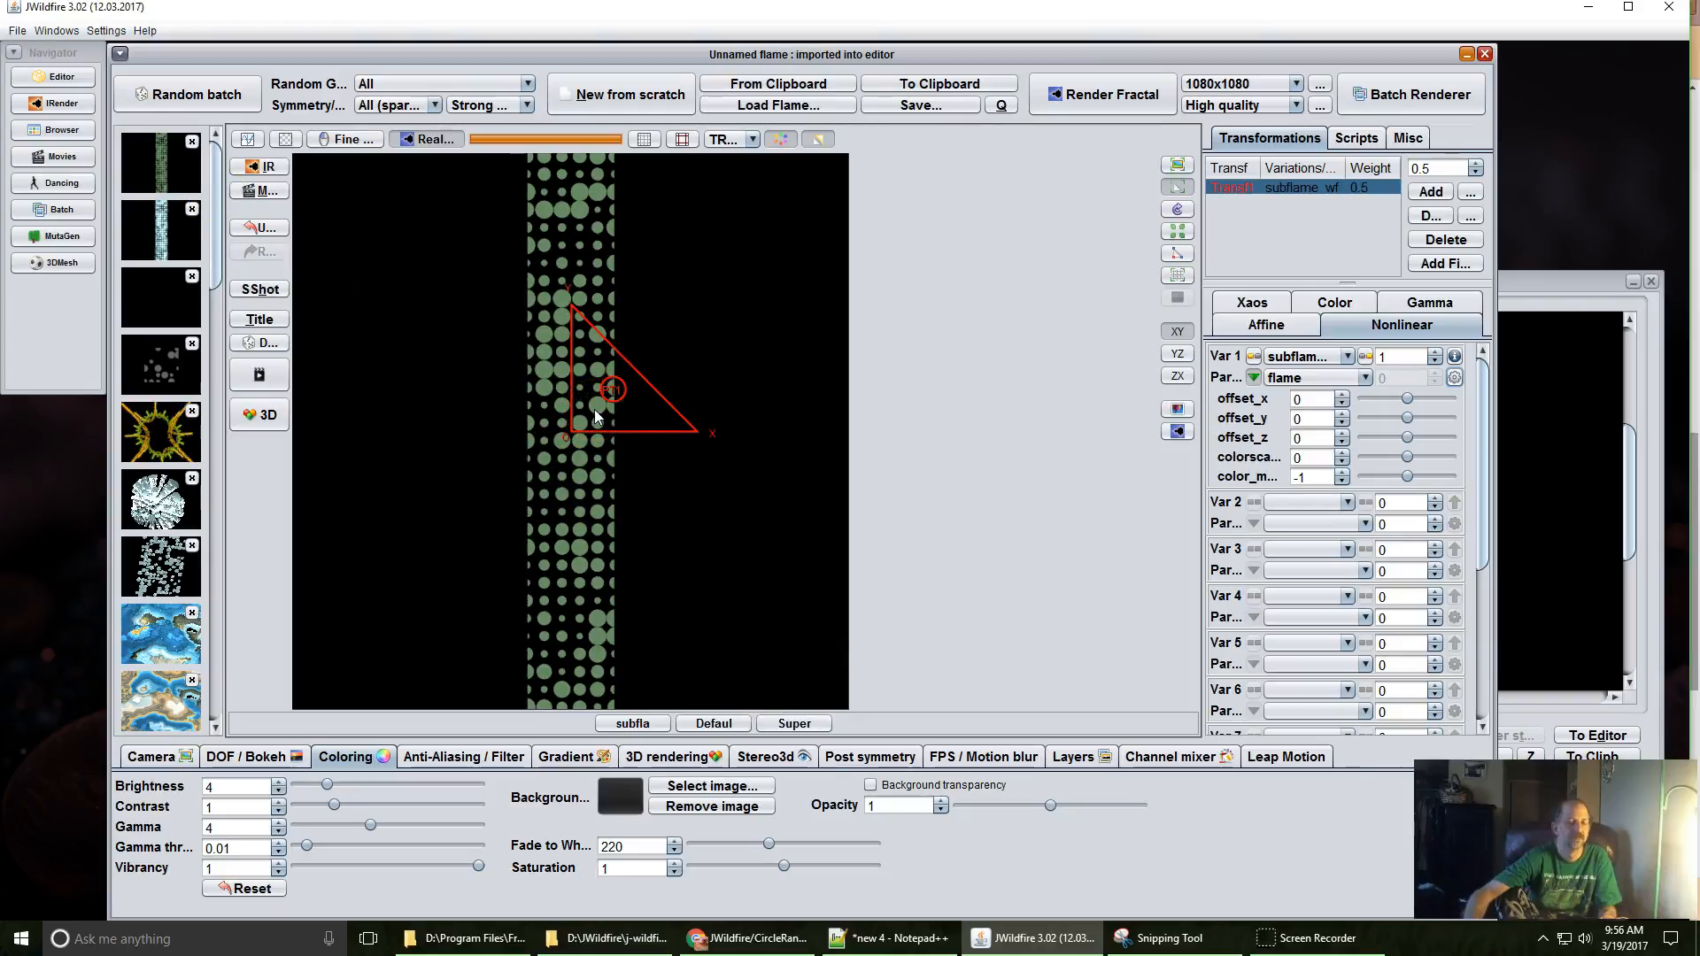
# Toggle post-transform editing to compare the triangles, and shift the subflame down and left with a clockwise rotation.
pyautogui.moveTo(602, 402); pyautogui.dragTo(556, 417)
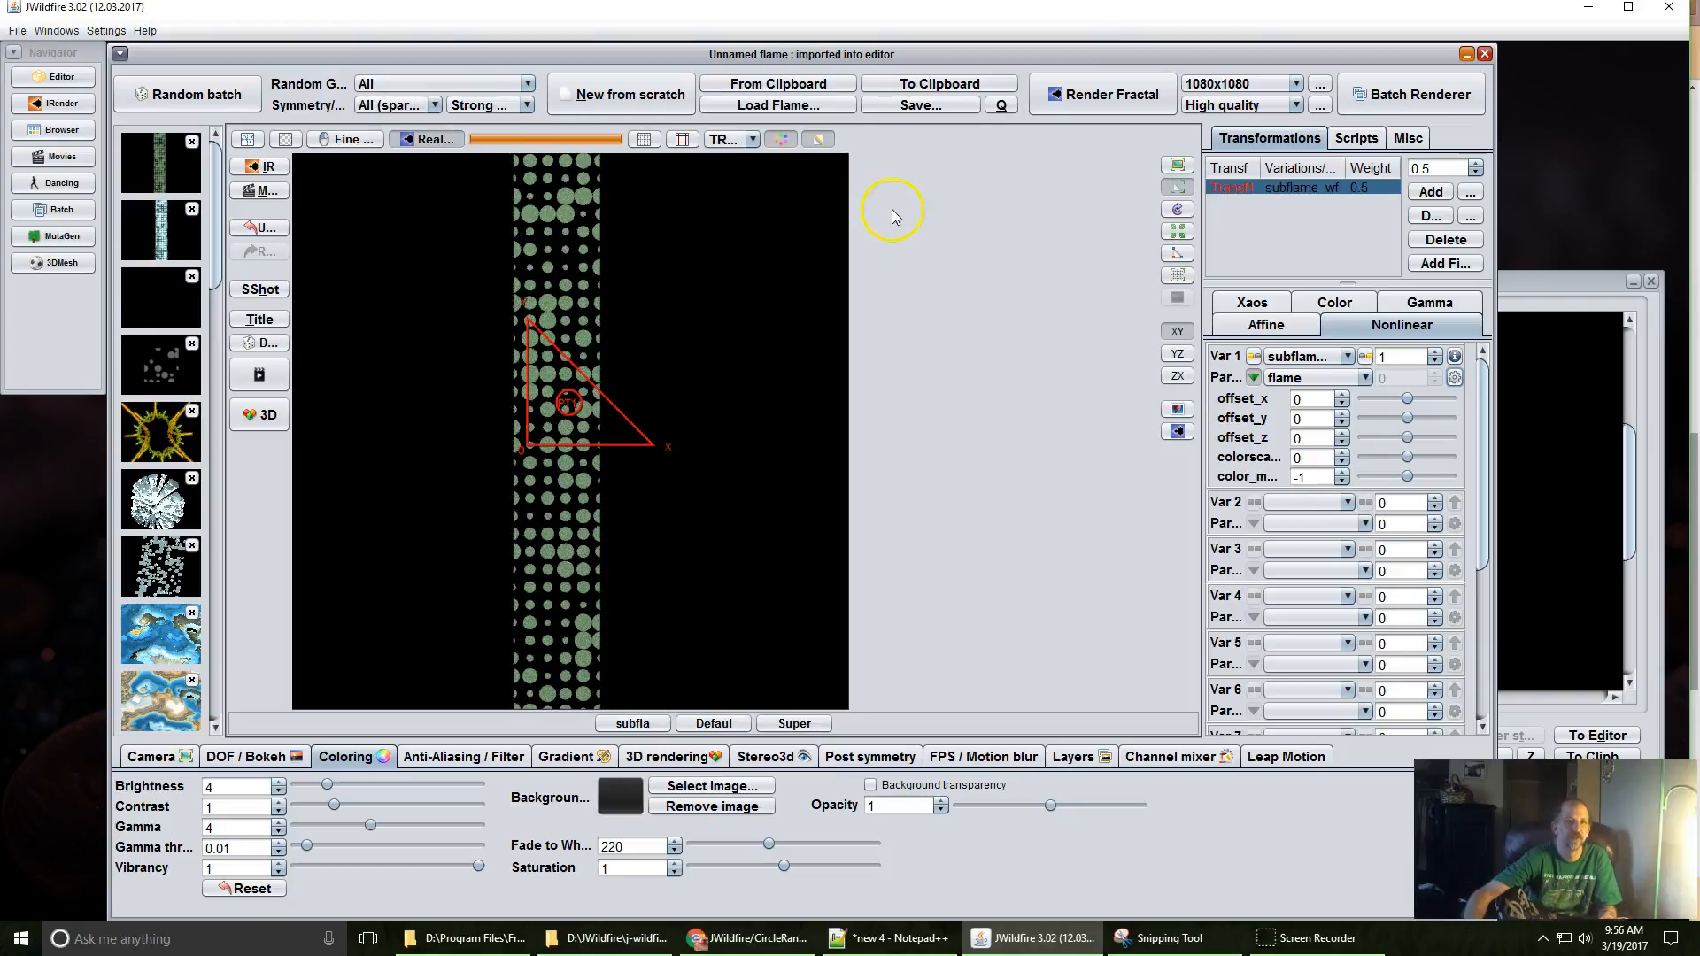
pyautogui.click(820, 140)
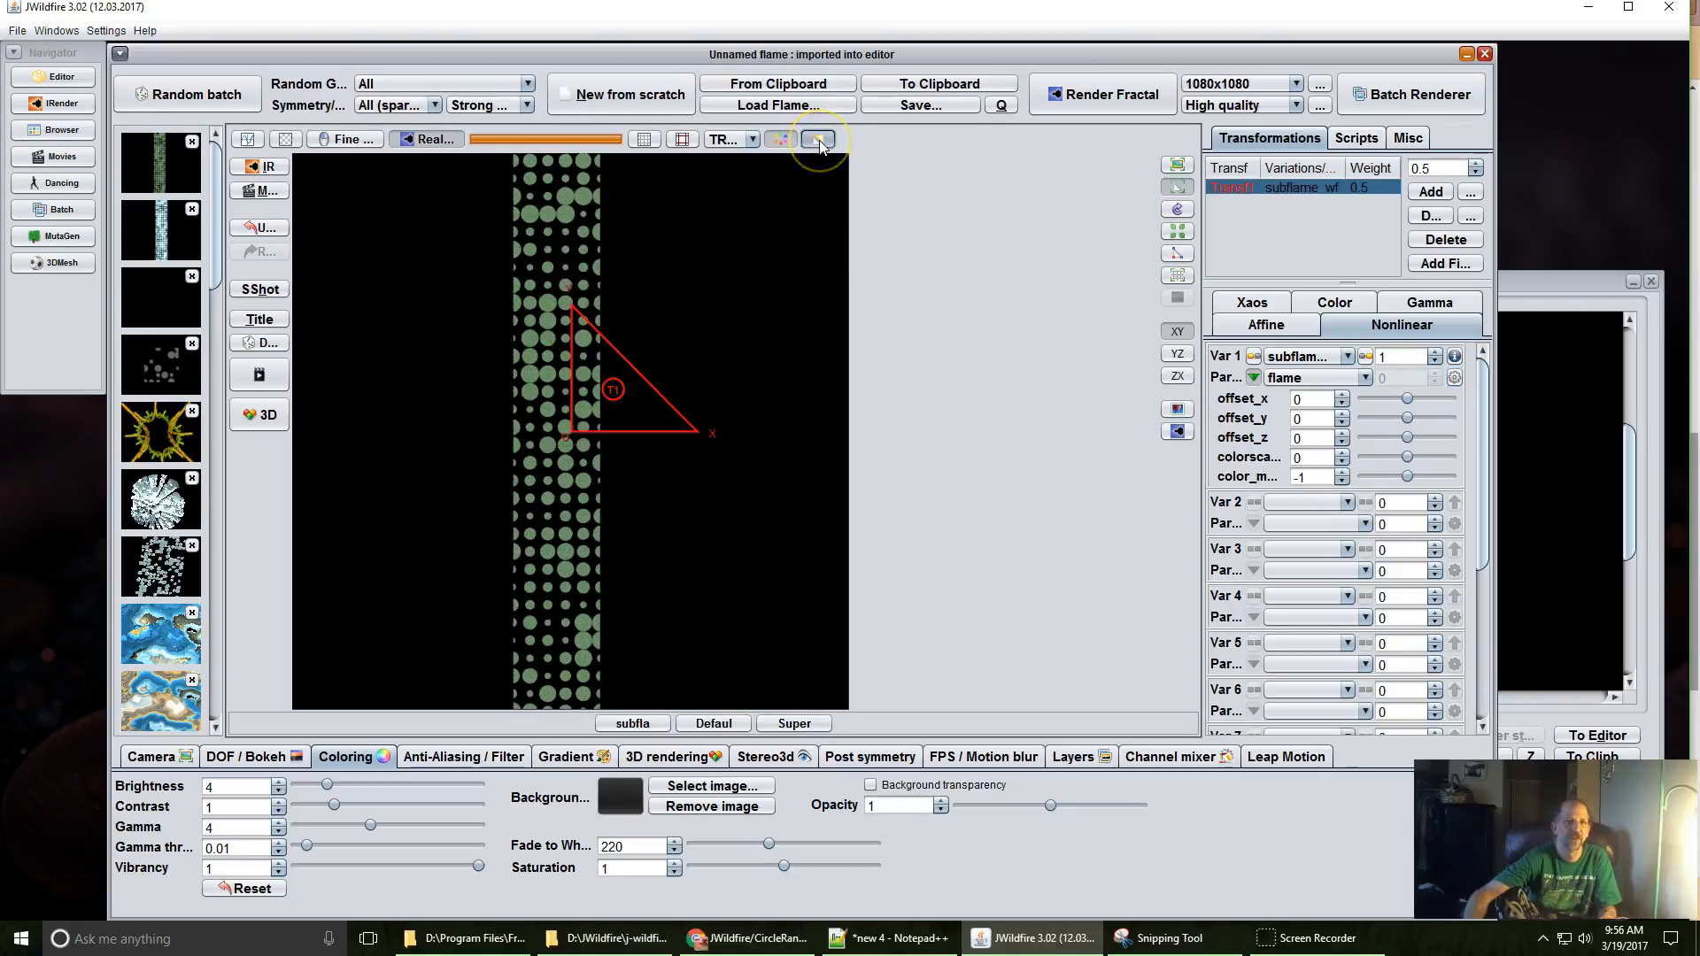
pyautogui.moveTo(561, 417); pyautogui.dragTo(492, 440)
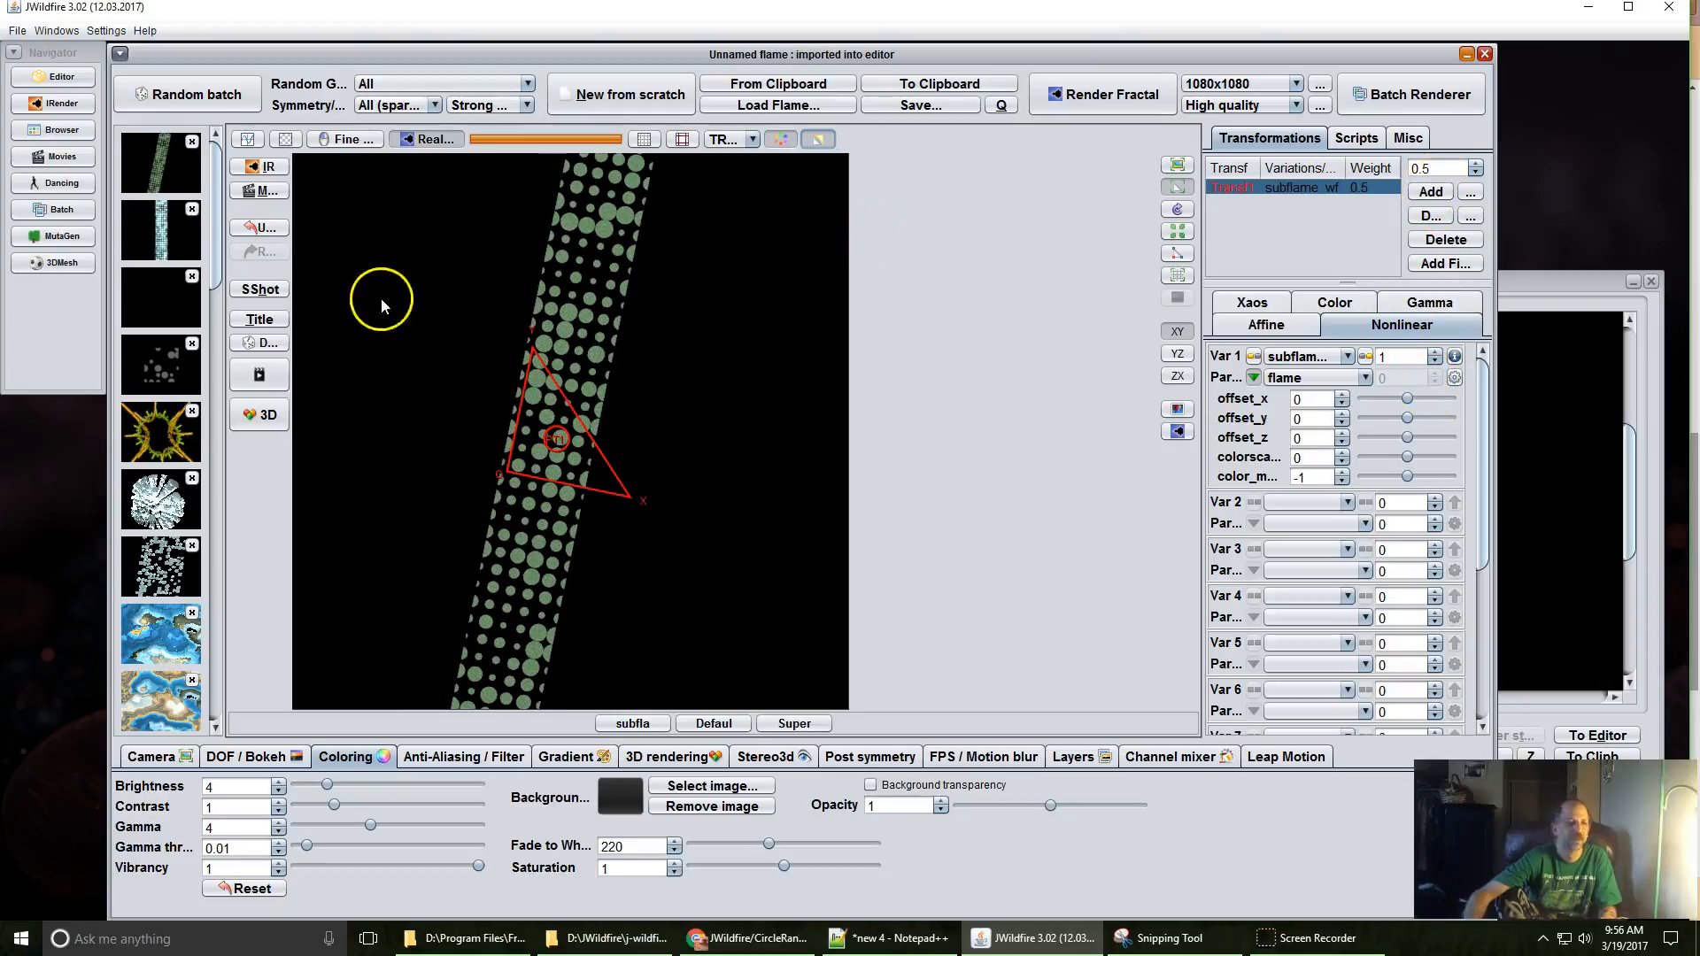
# Reload the circleRand column flame, add a second transform, and move its triangle right and down with a slight clockwise rotation.
pyautogui.click(167, 244)
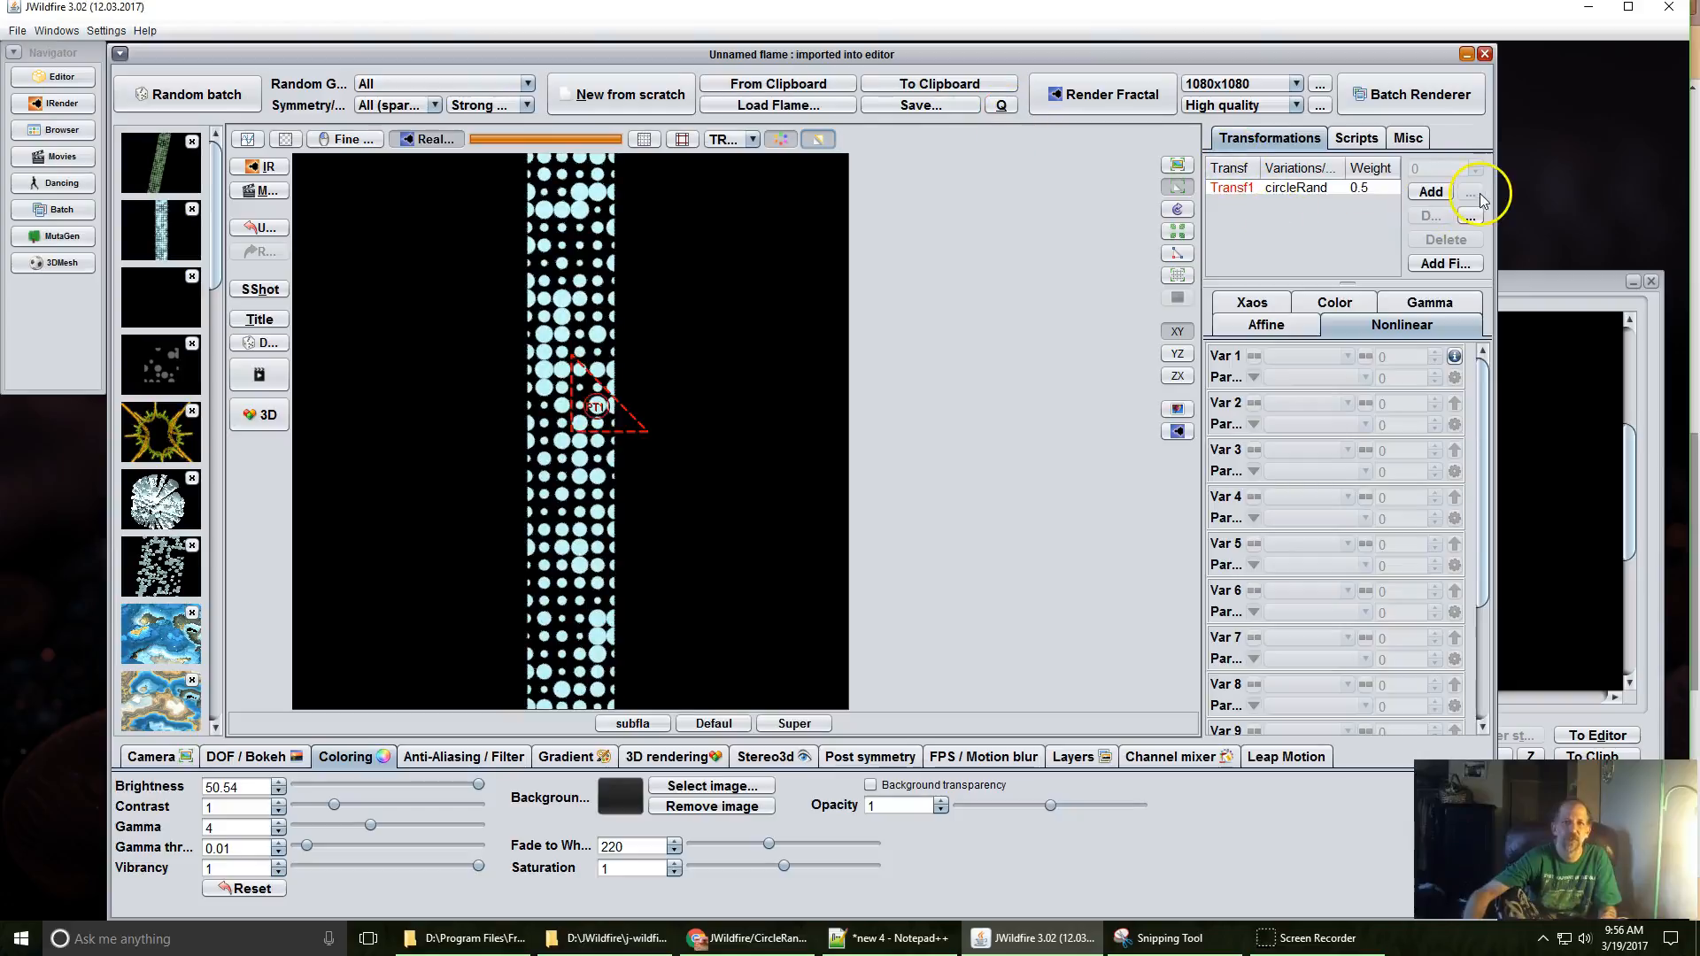
pyautogui.click(1433, 192)
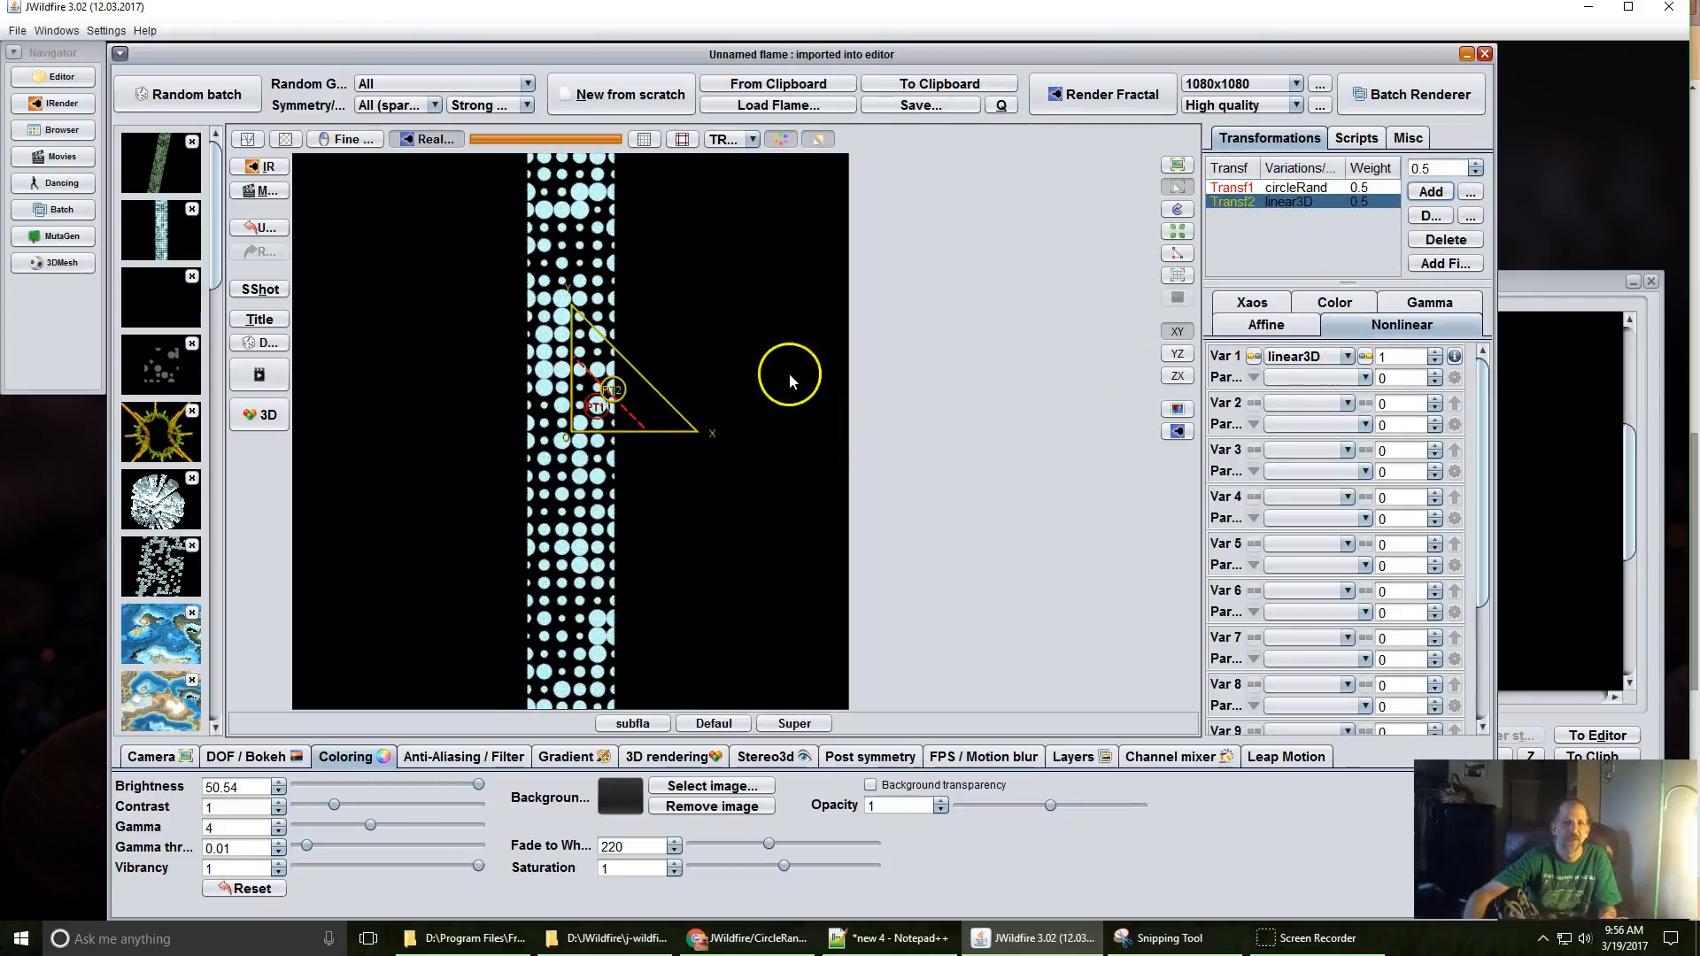
pyautogui.moveTo(624, 403); pyautogui.dragTo(748, 448)
# Change the second transform's first variation from linear3D to julia.
pyautogui.click(1324, 368)
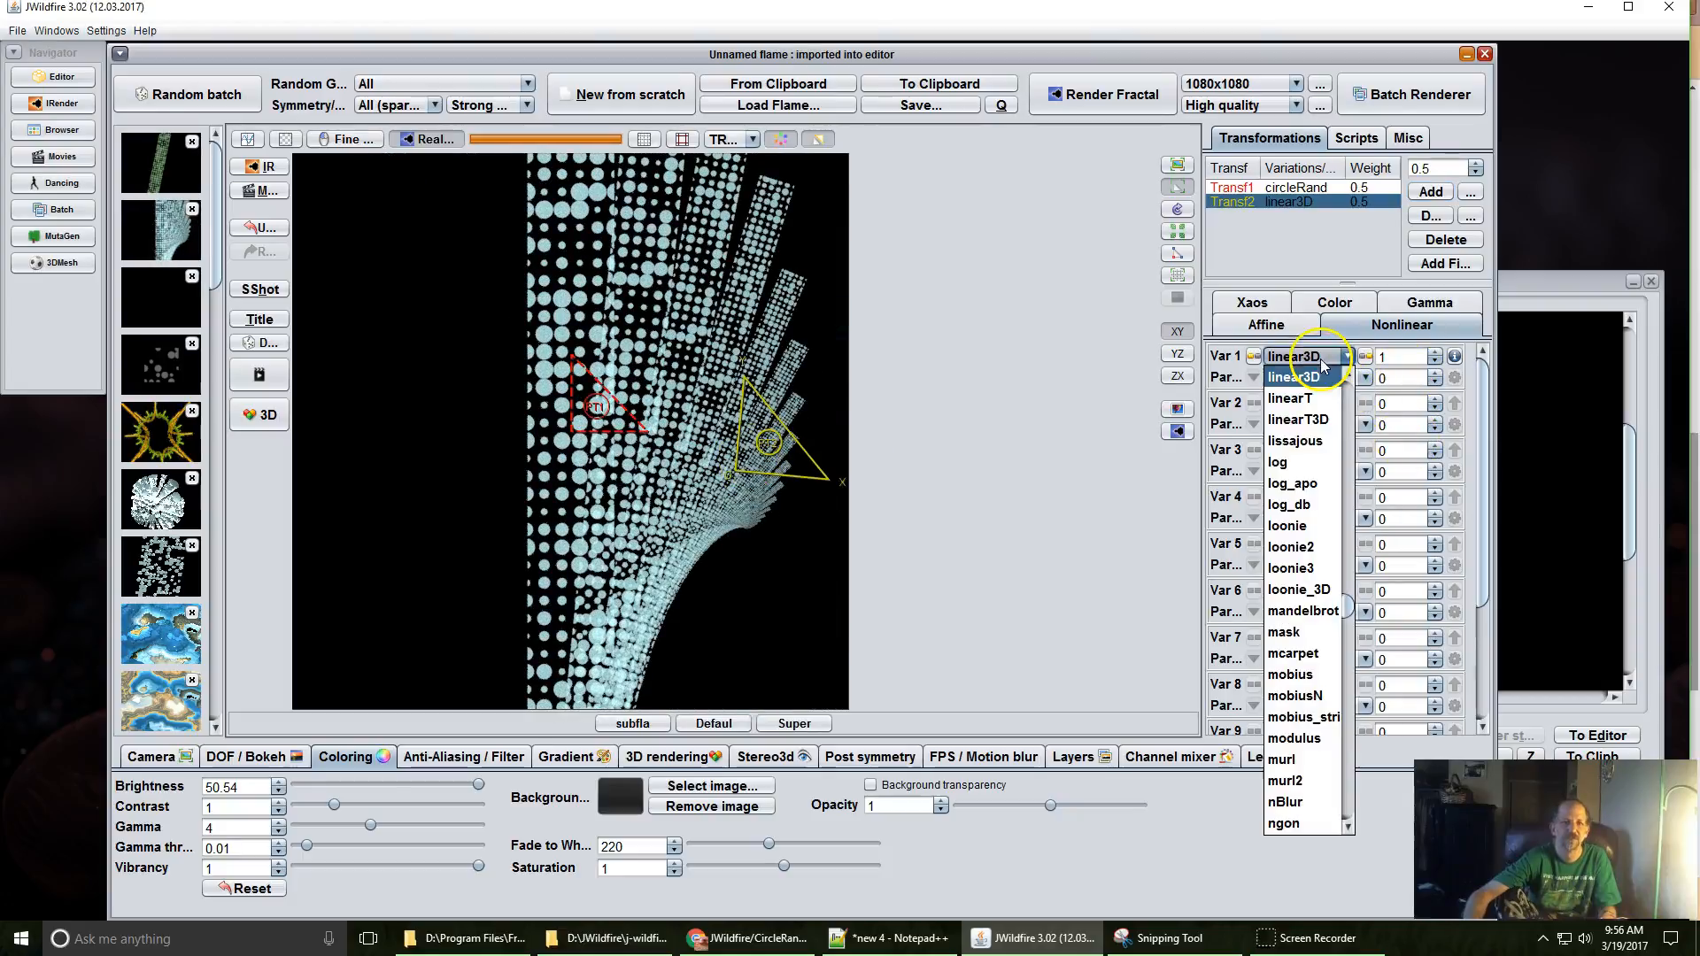
pyautogui.scroll(6, 1304, 567)
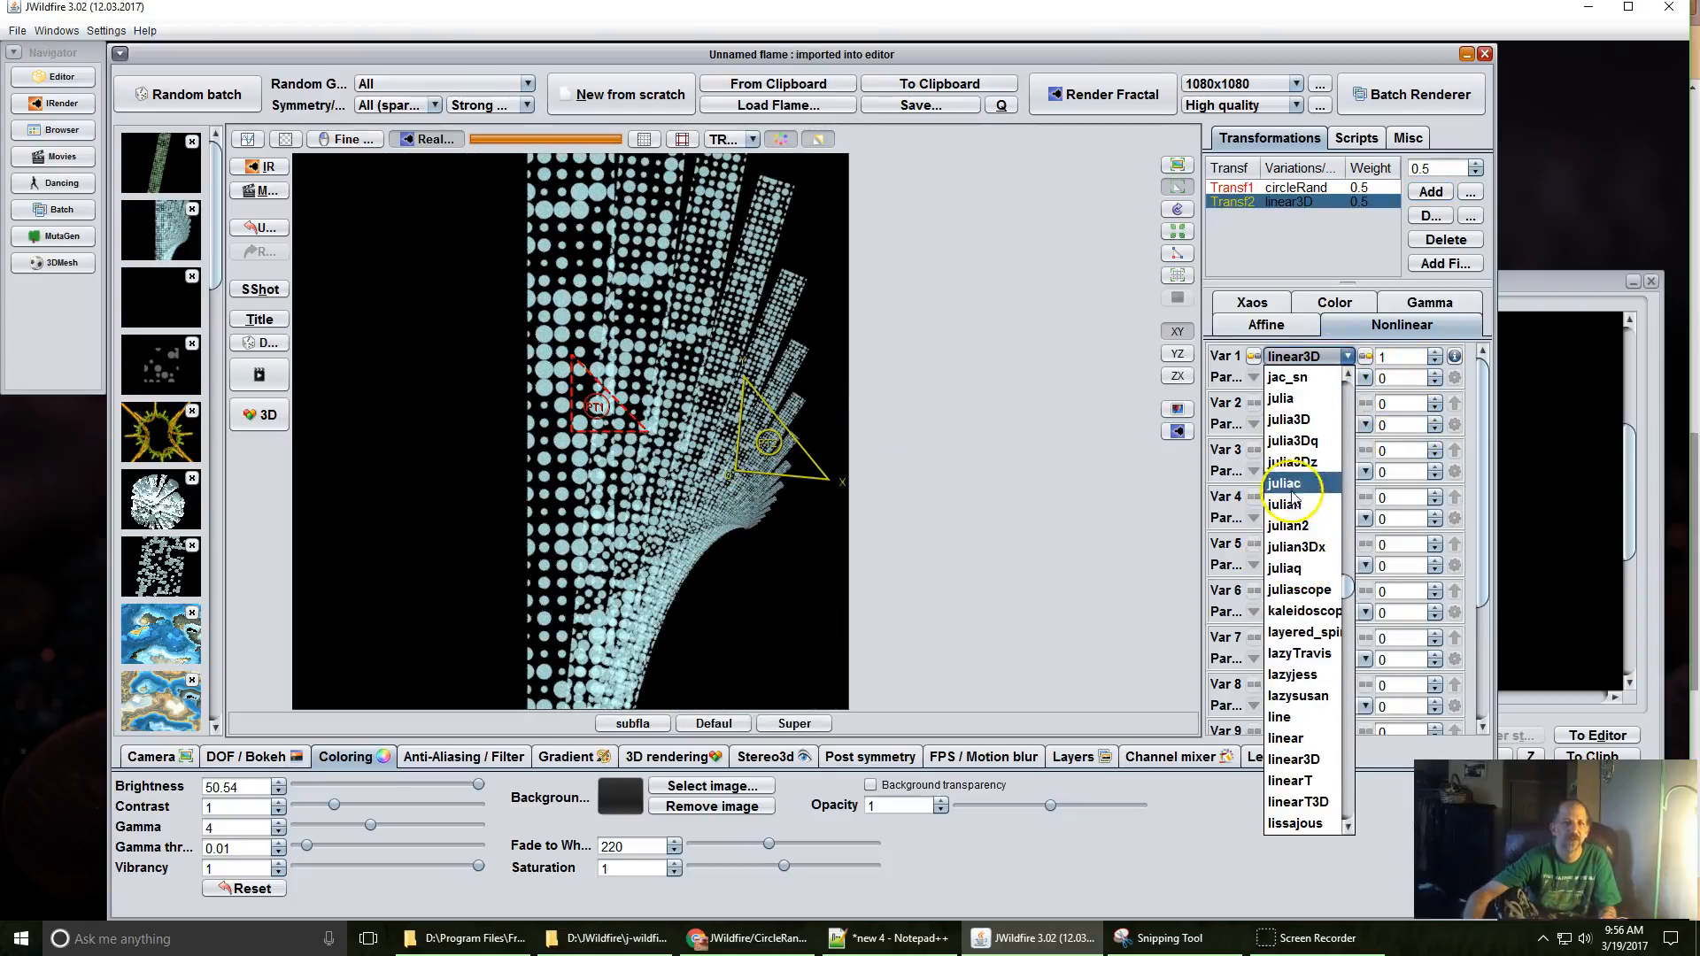
pyautogui.click(1300, 400)
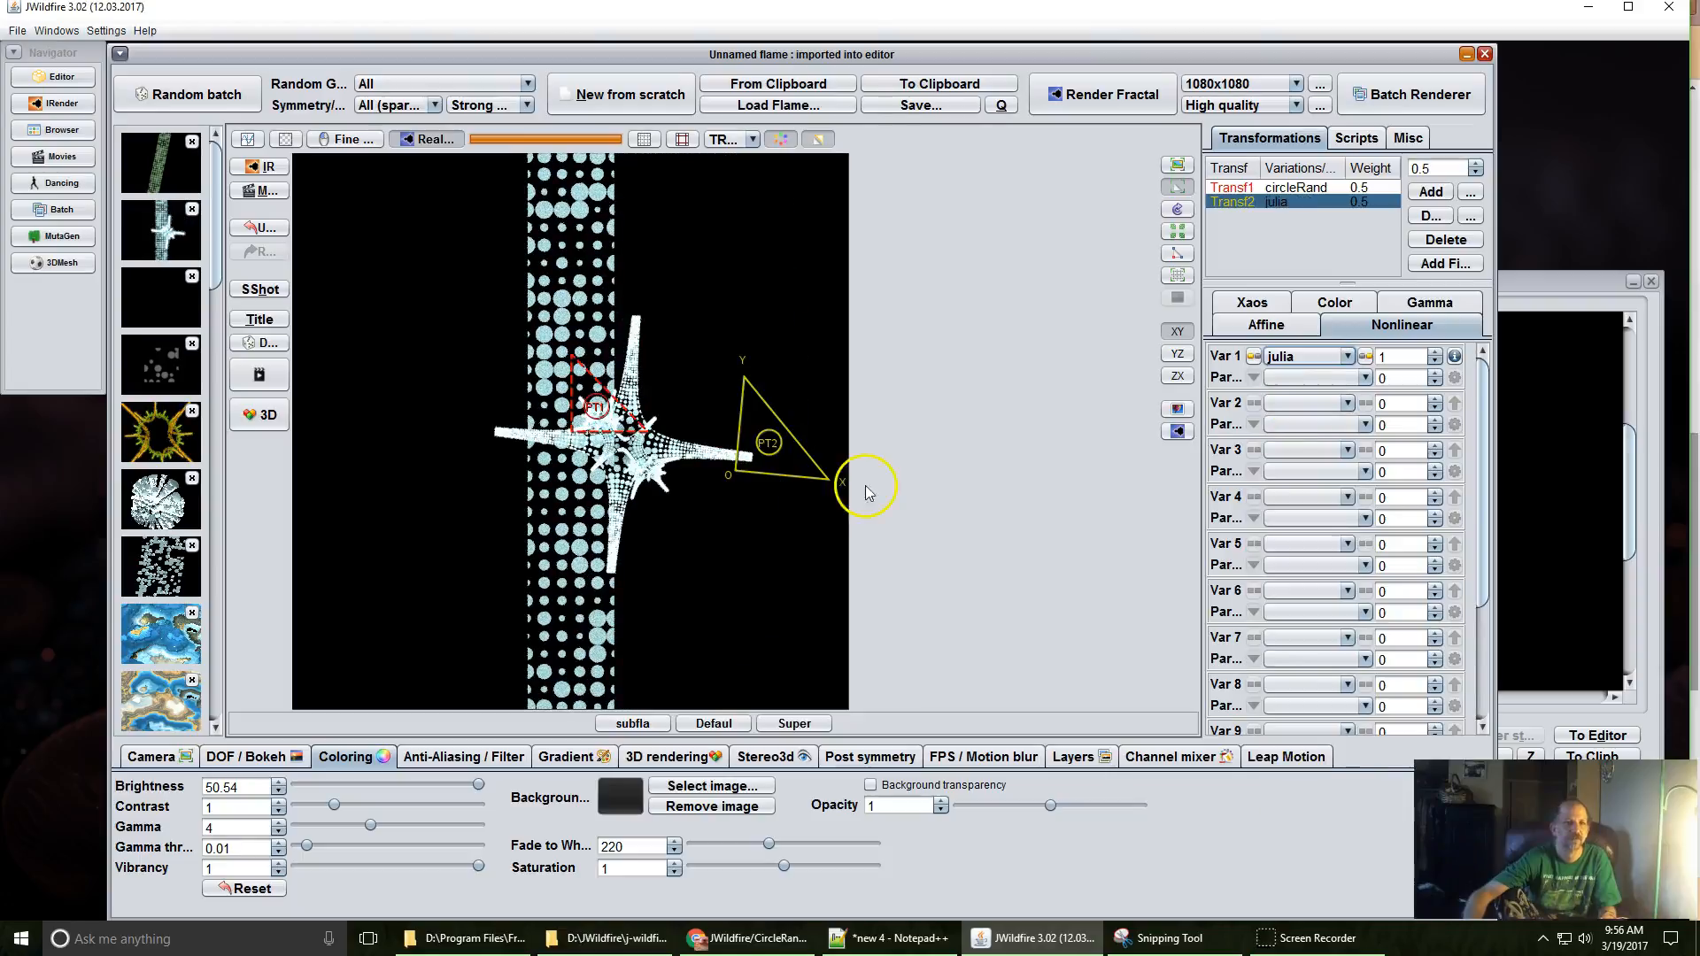
# Move the julia transform's triangle slightly left and up, enlarge it, and set the circleRand transform's draw mode to HIDDEN.
pyautogui.moveTo(759, 455); pyautogui.dragTo(721, 431)
pyautogui.scroll(2, 720, 427)
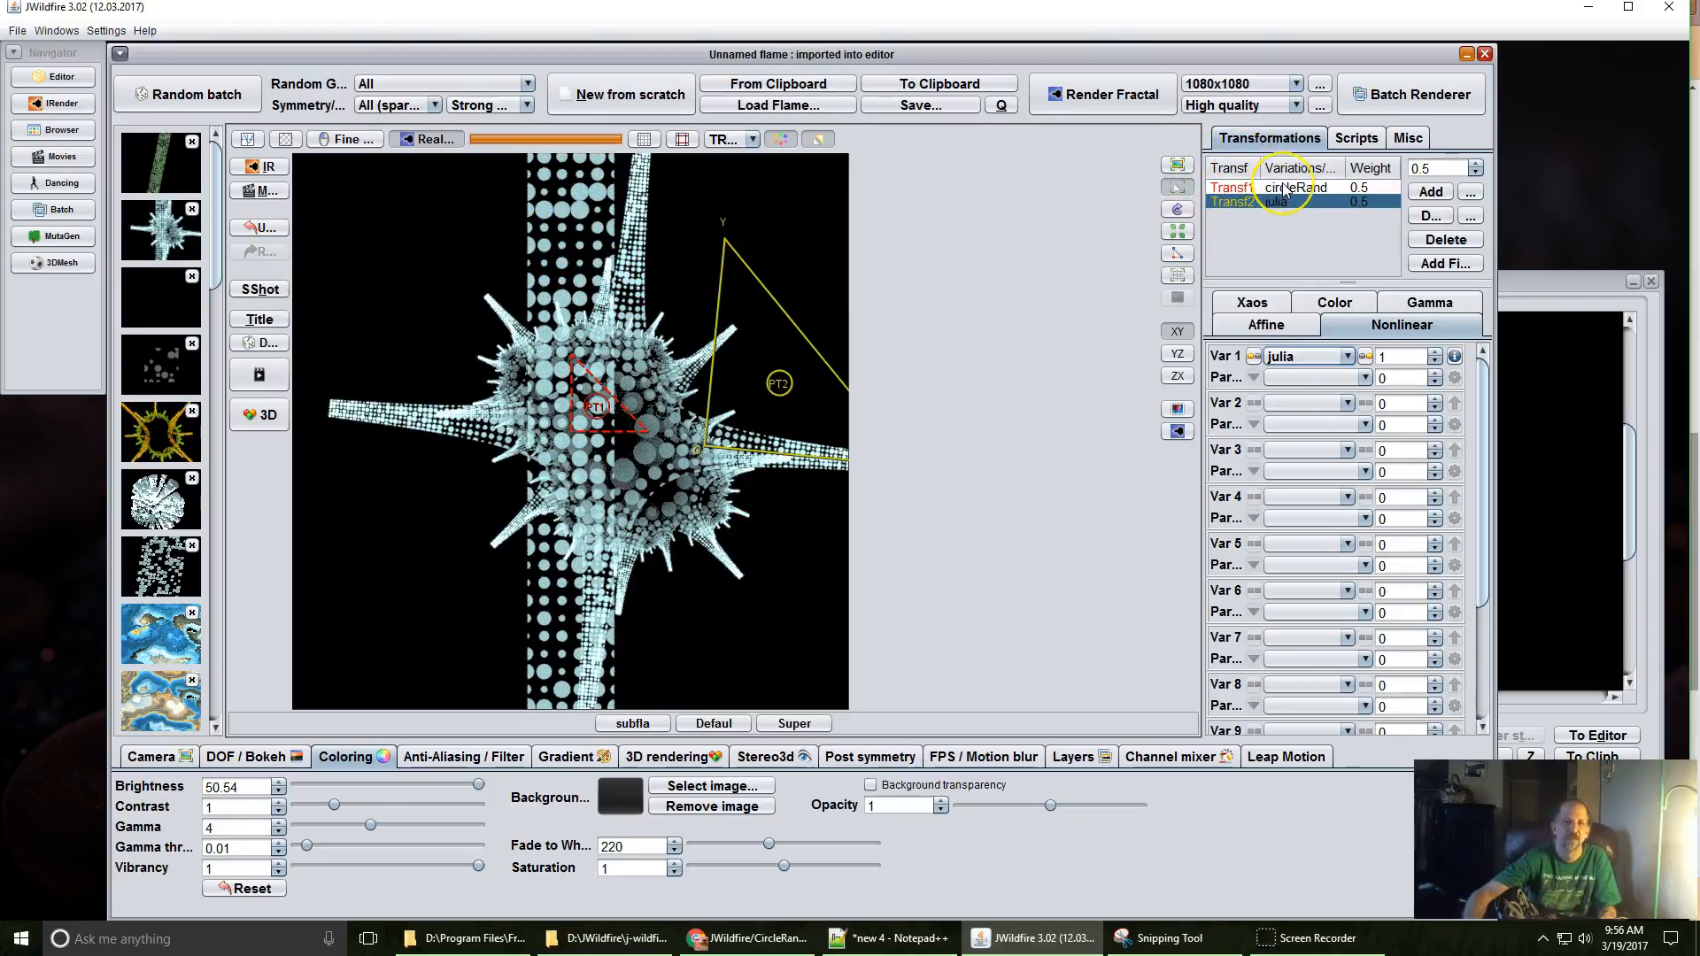
pyautogui.click(1310, 304)
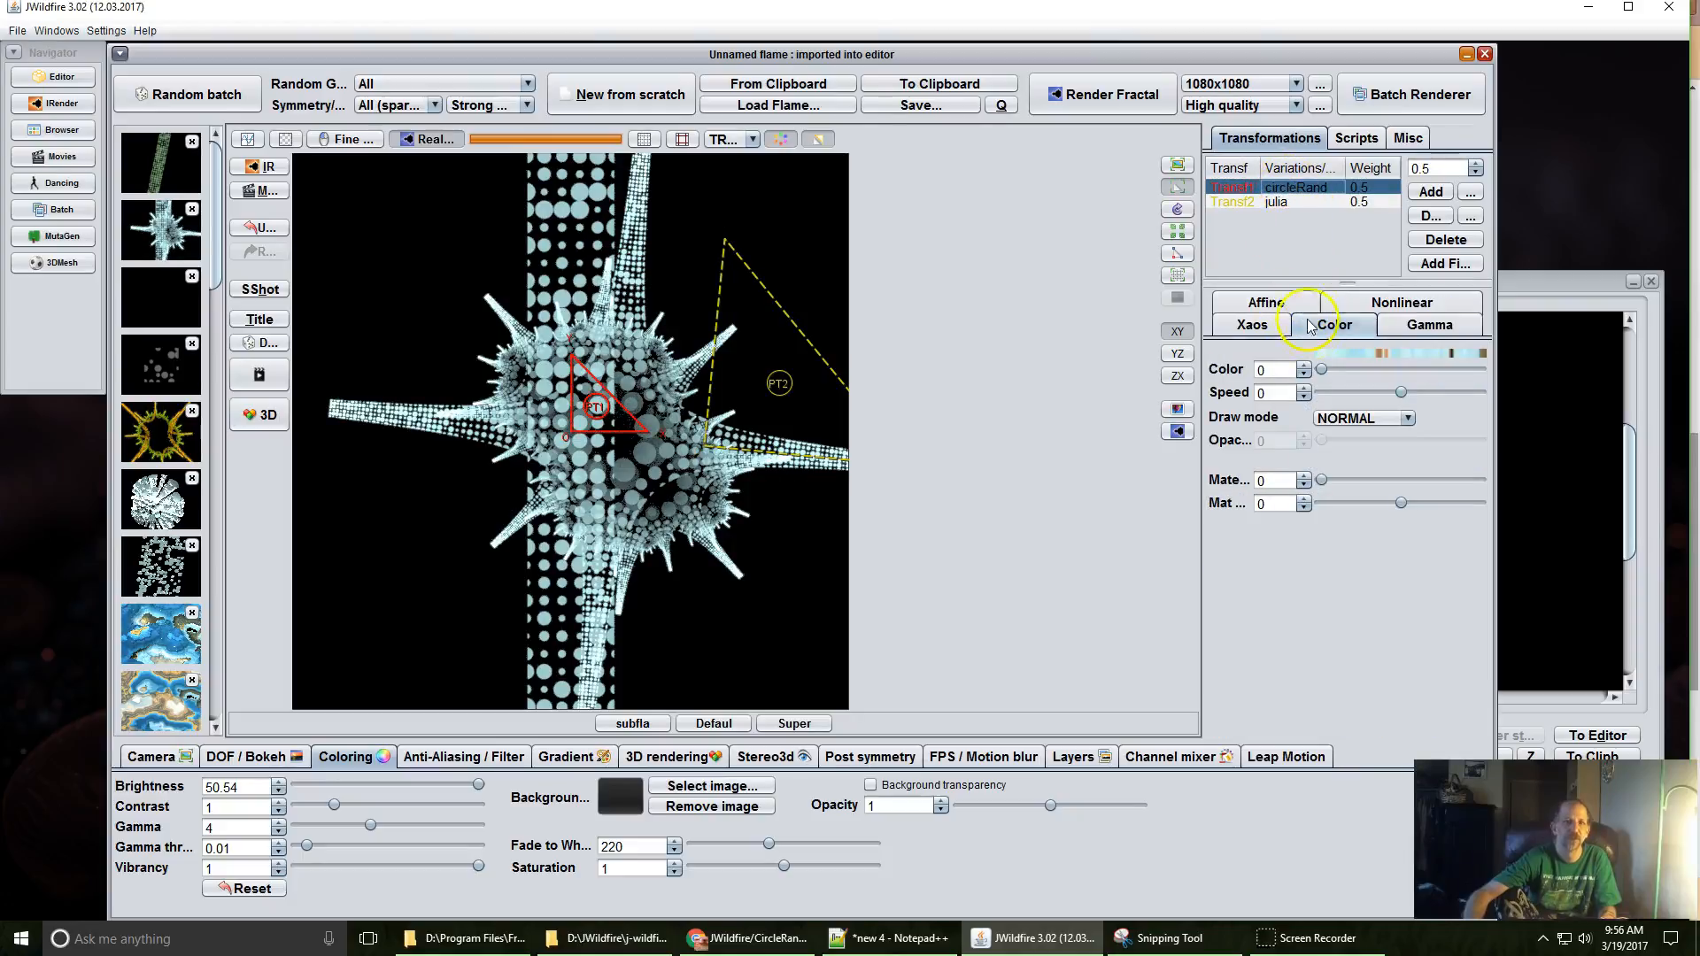
pyautogui.click(1342, 421)
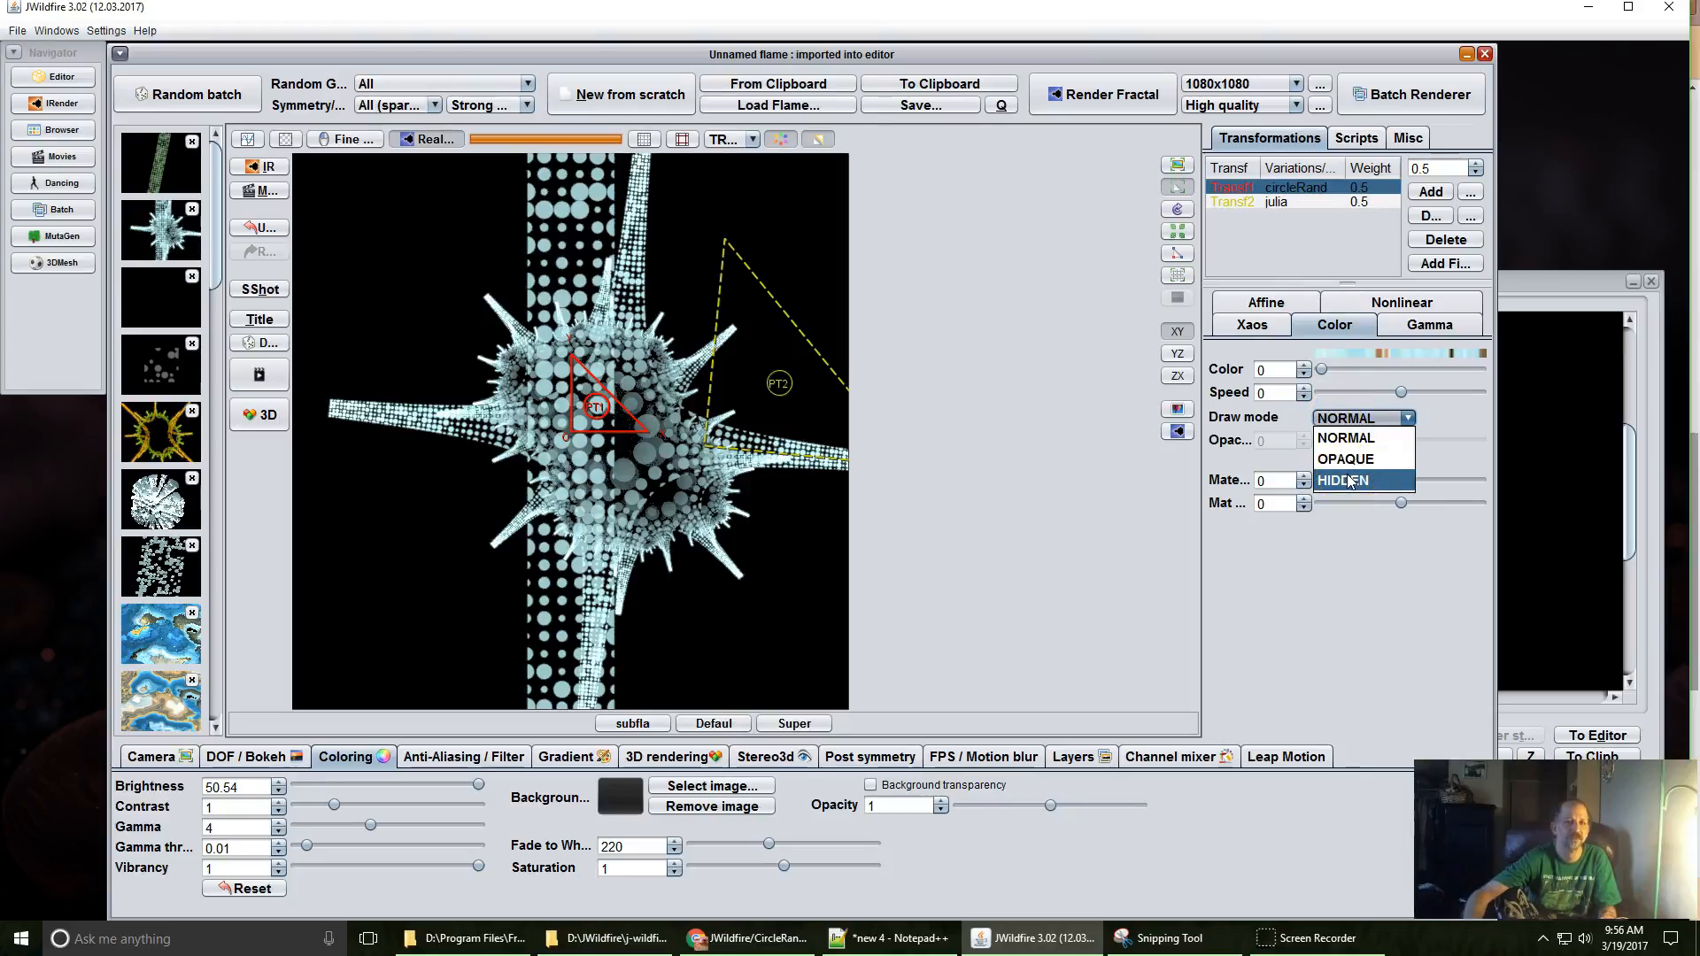
pyautogui.click(1347, 481)
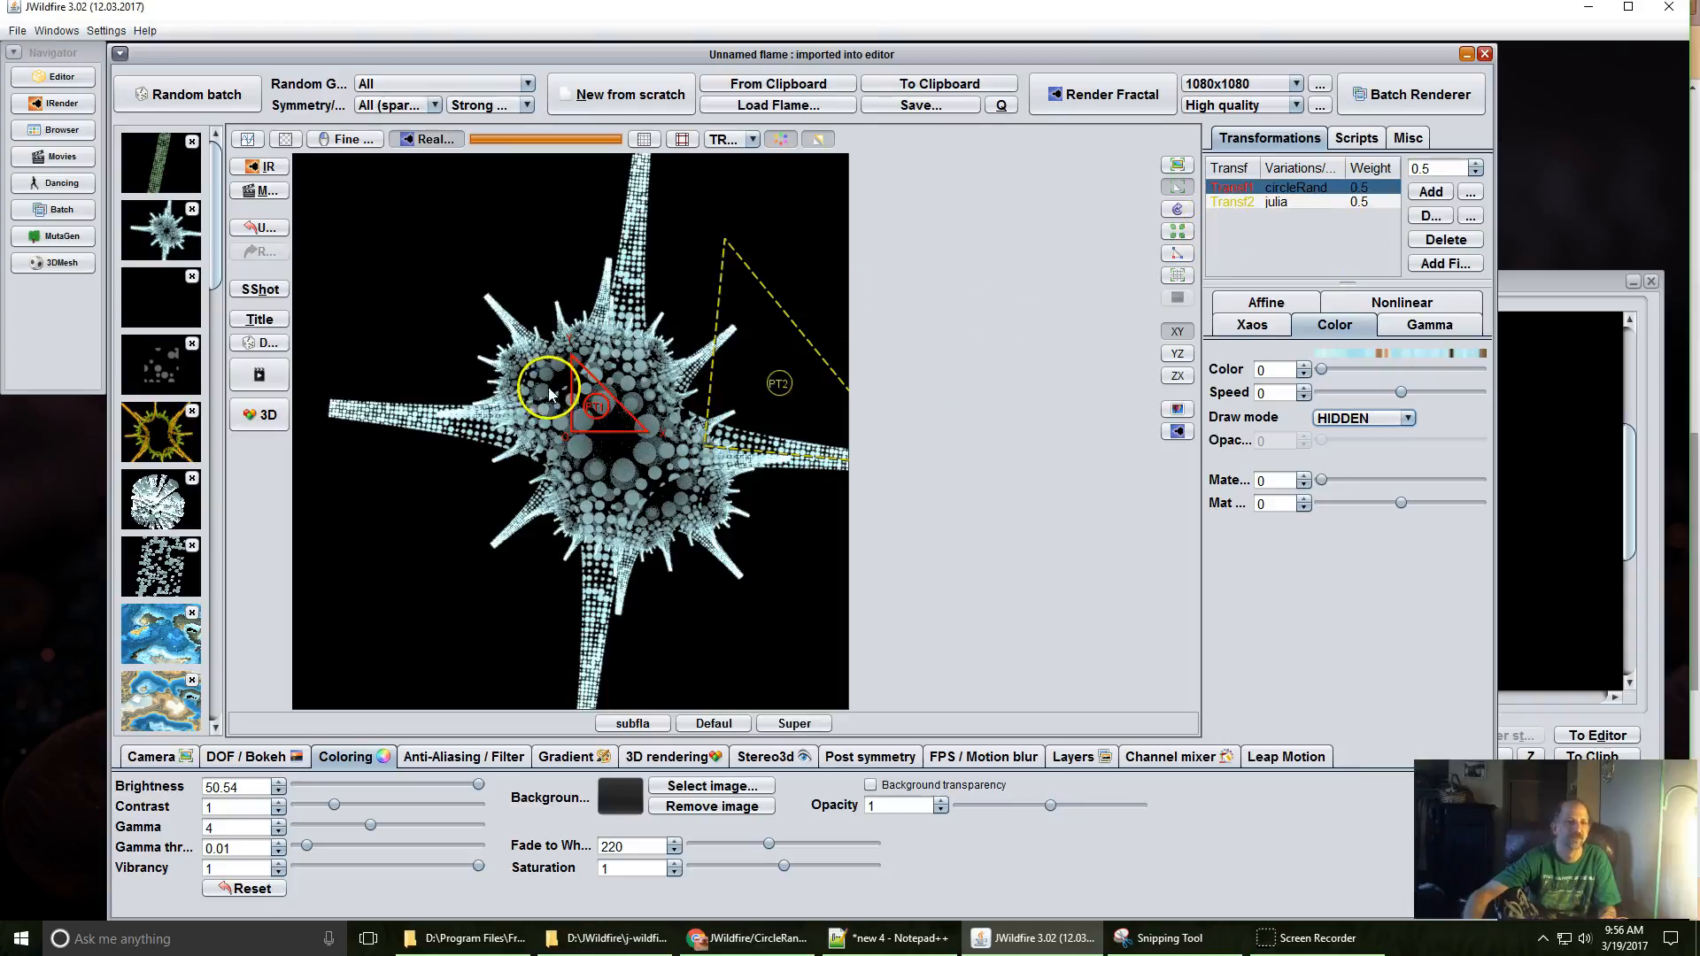
# Shift the circleRand triangle down and left, and move the julia triangle left over the centre of the shape.
pyautogui.moveTo(592, 419); pyautogui.dragTo(561, 459)
pyautogui.click(767, 398)
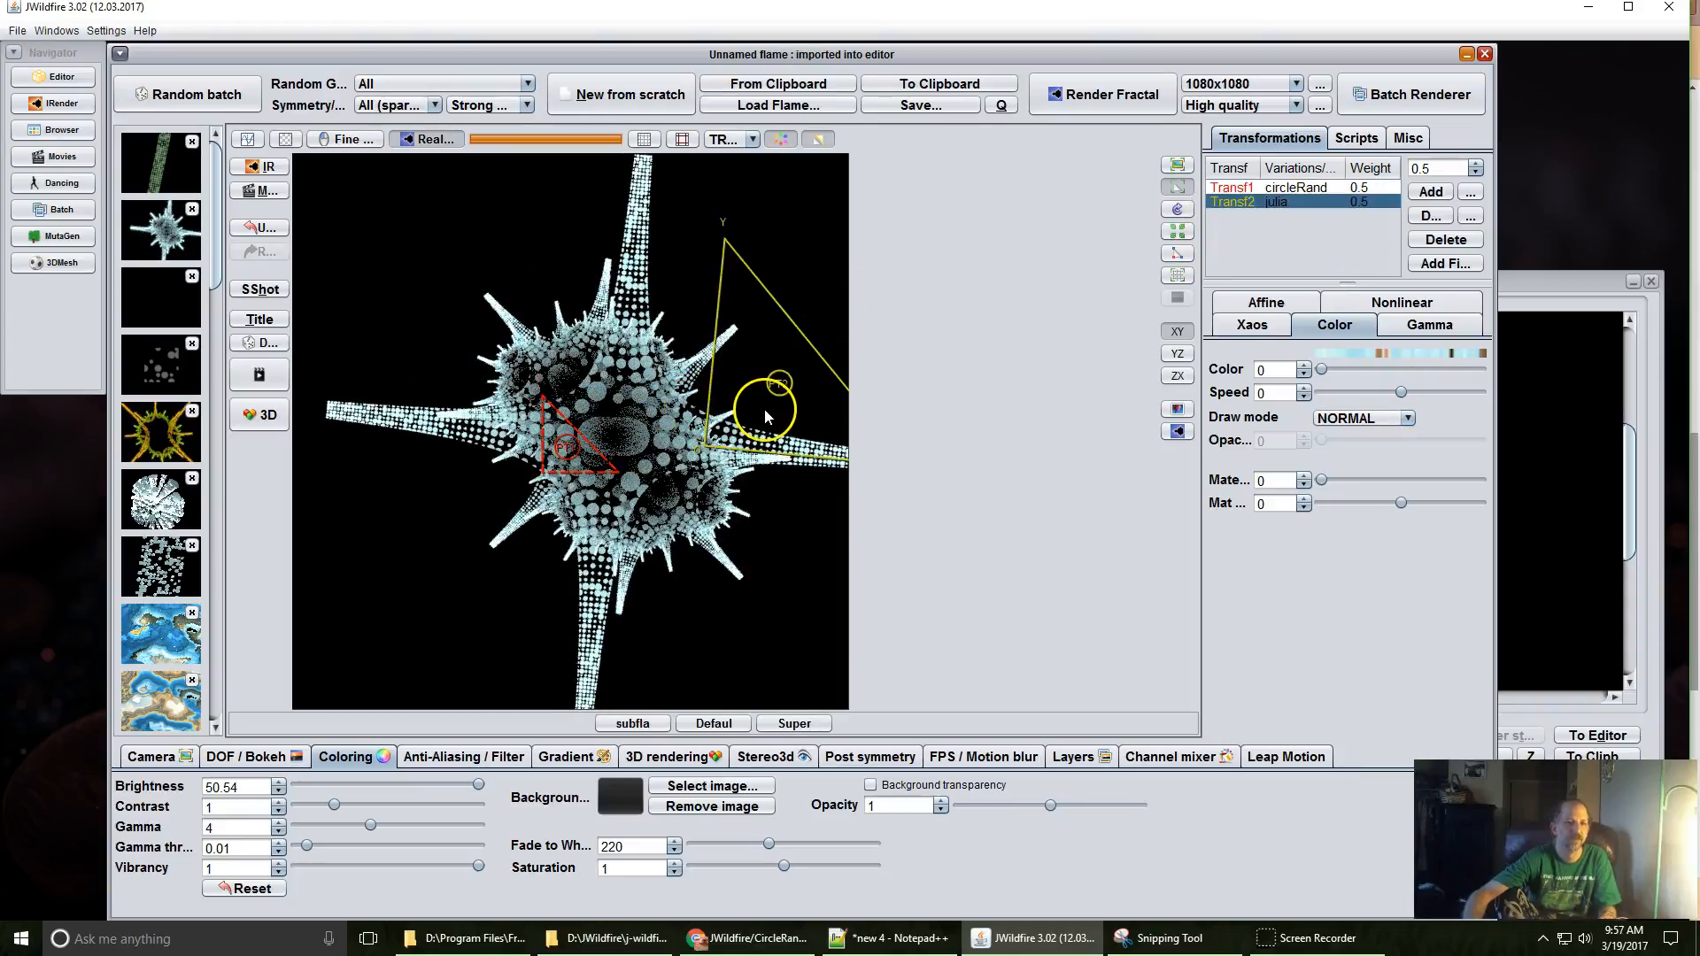
pyautogui.moveTo(766, 399)
pyautogui.mouseDown()
pyautogui.moveTo(627, 248)
pyautogui.moveTo(614, 368)
pyautogui.mouseUp()
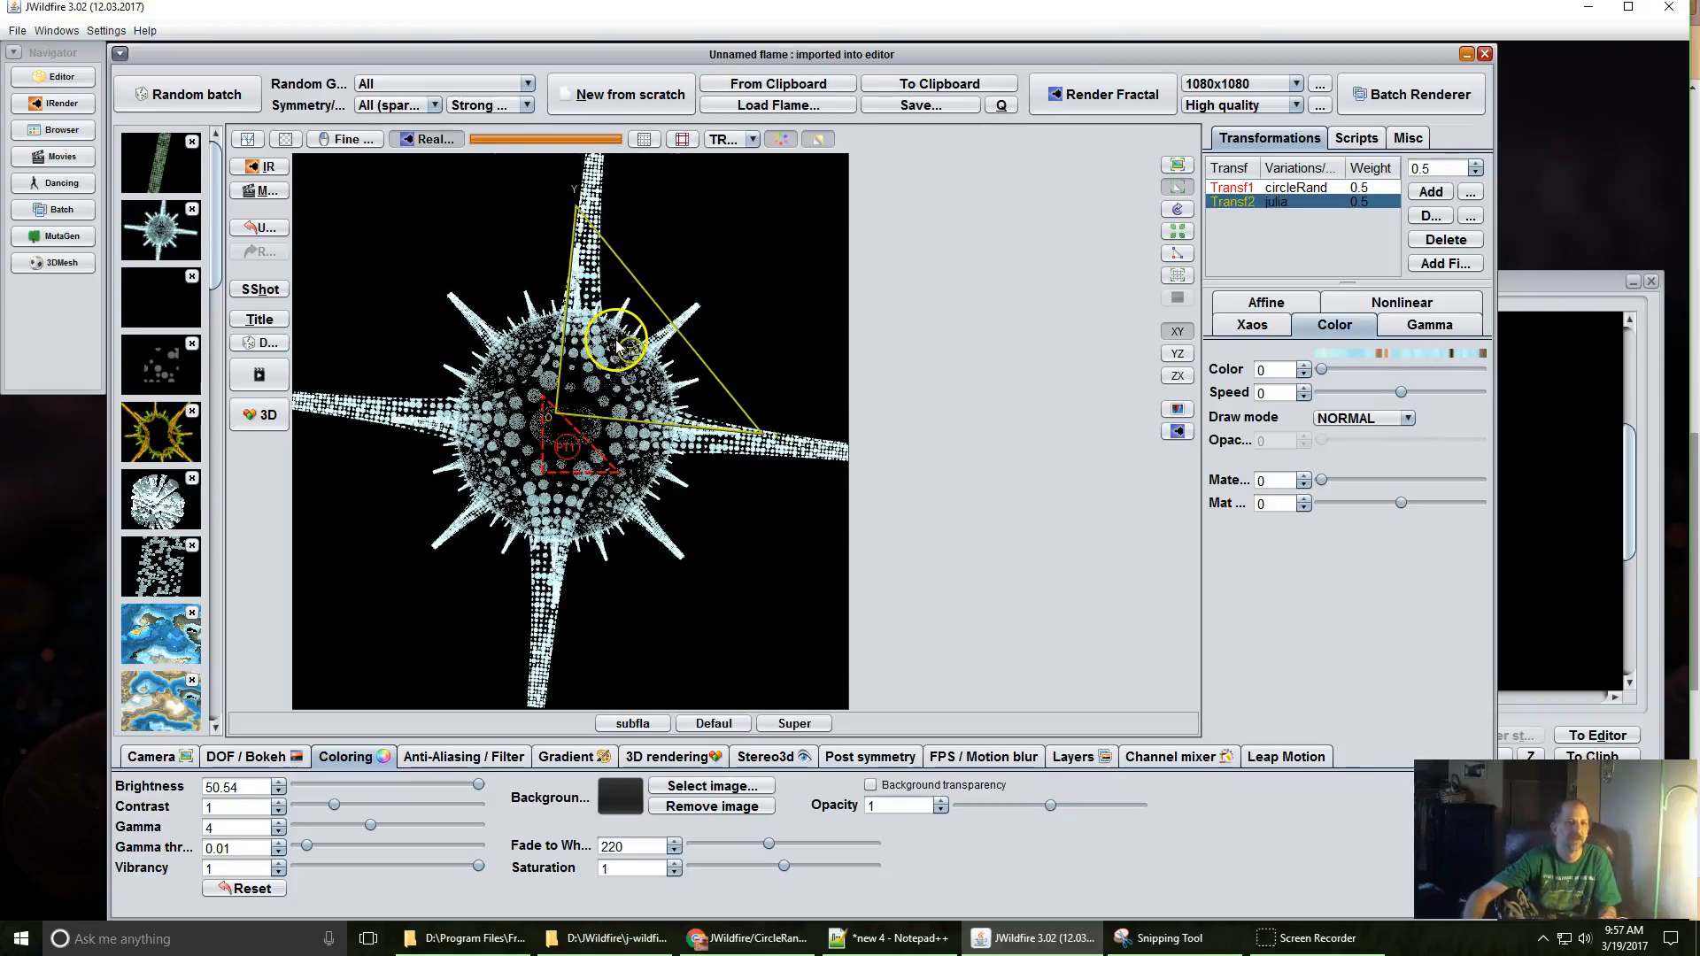
# Reload the subflame_wf column flame and add a second transform with julia as its first variation.
pyautogui.click(162, 167)
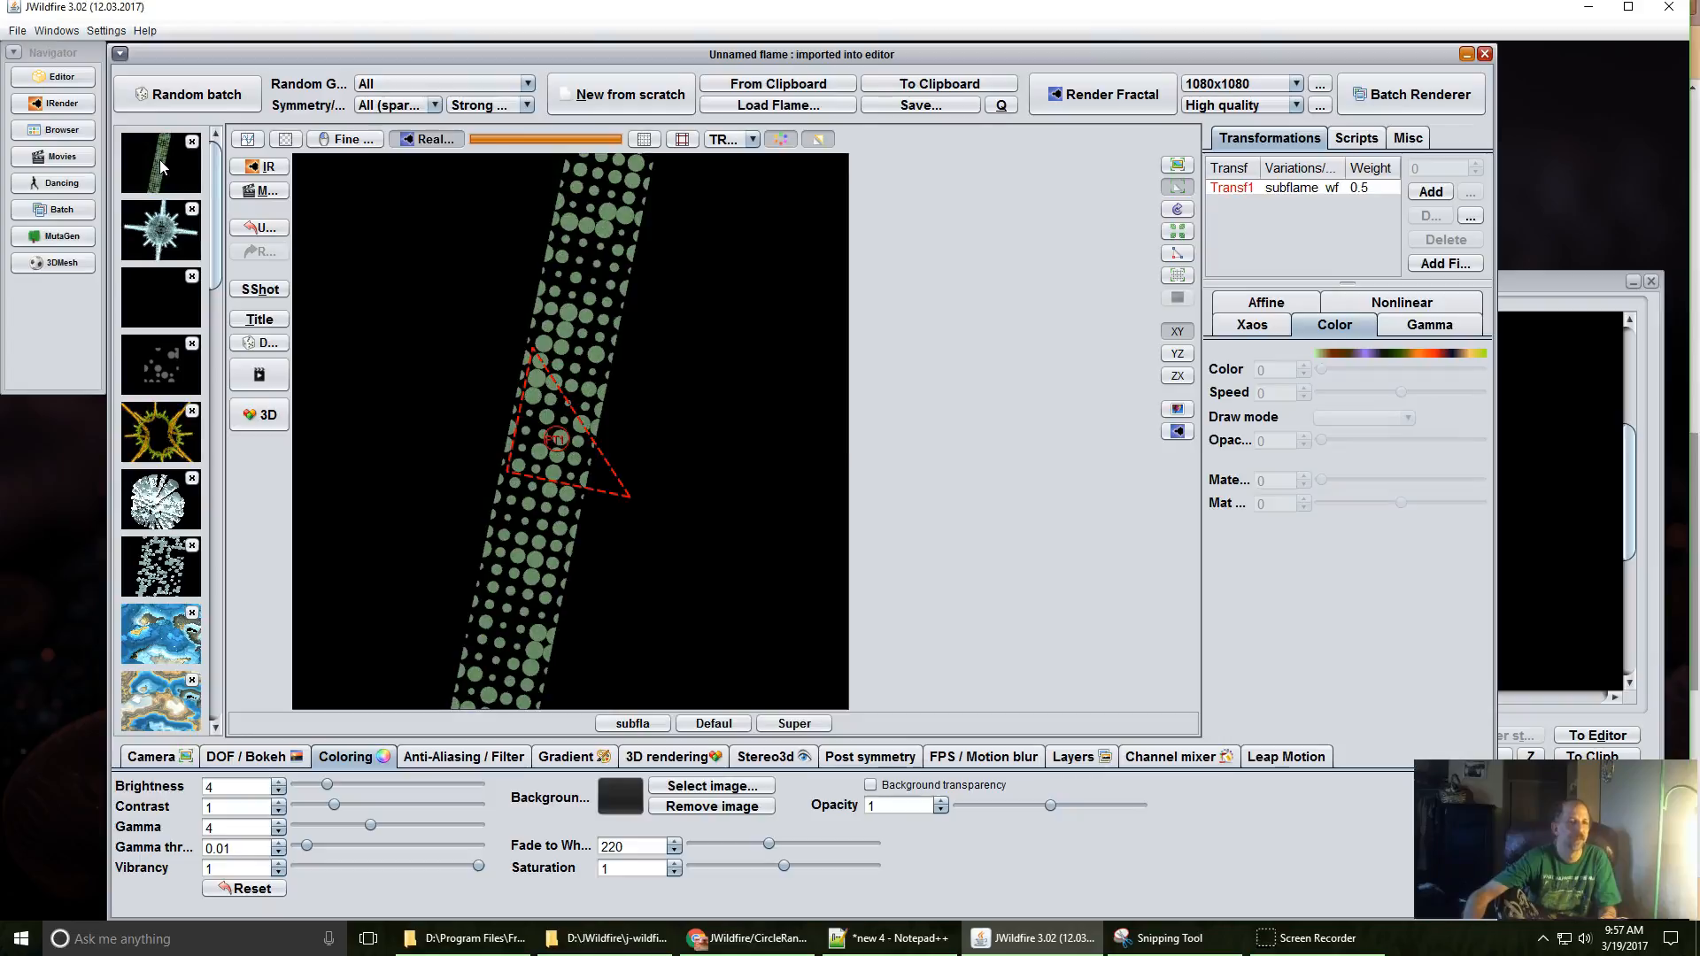
pyautogui.click(1429, 192)
pyautogui.click(1415, 327)
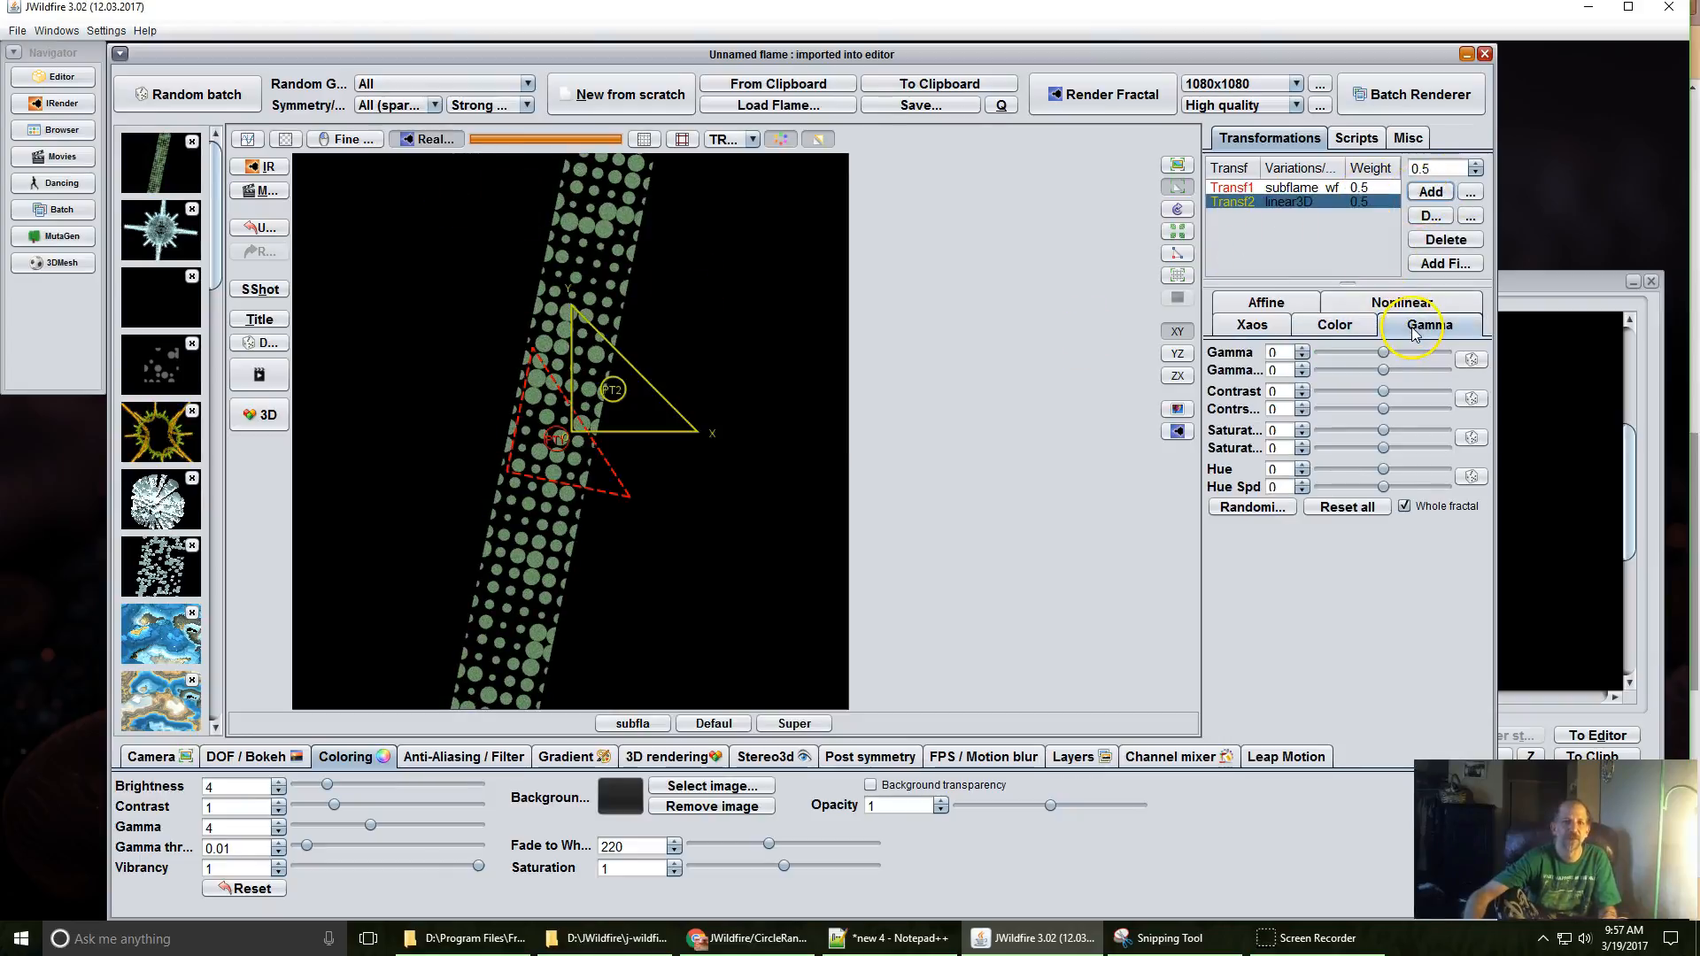
pyautogui.click(1407, 305)
pyautogui.click(1306, 356)
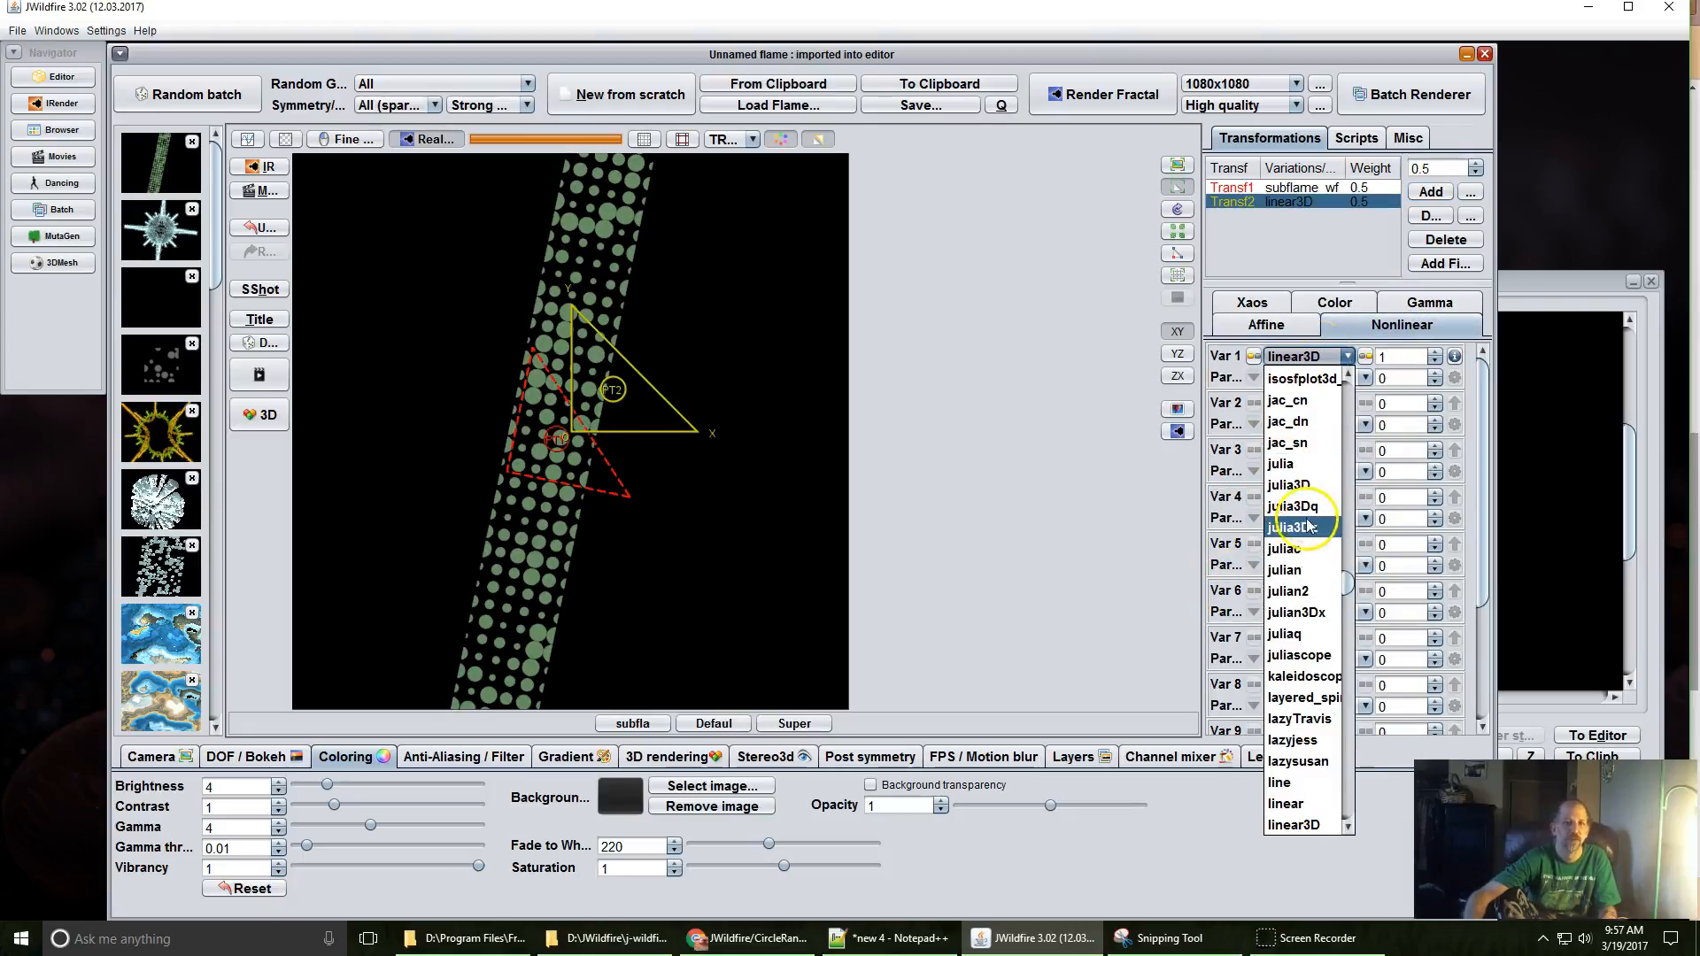
pyautogui.click(1286, 464)
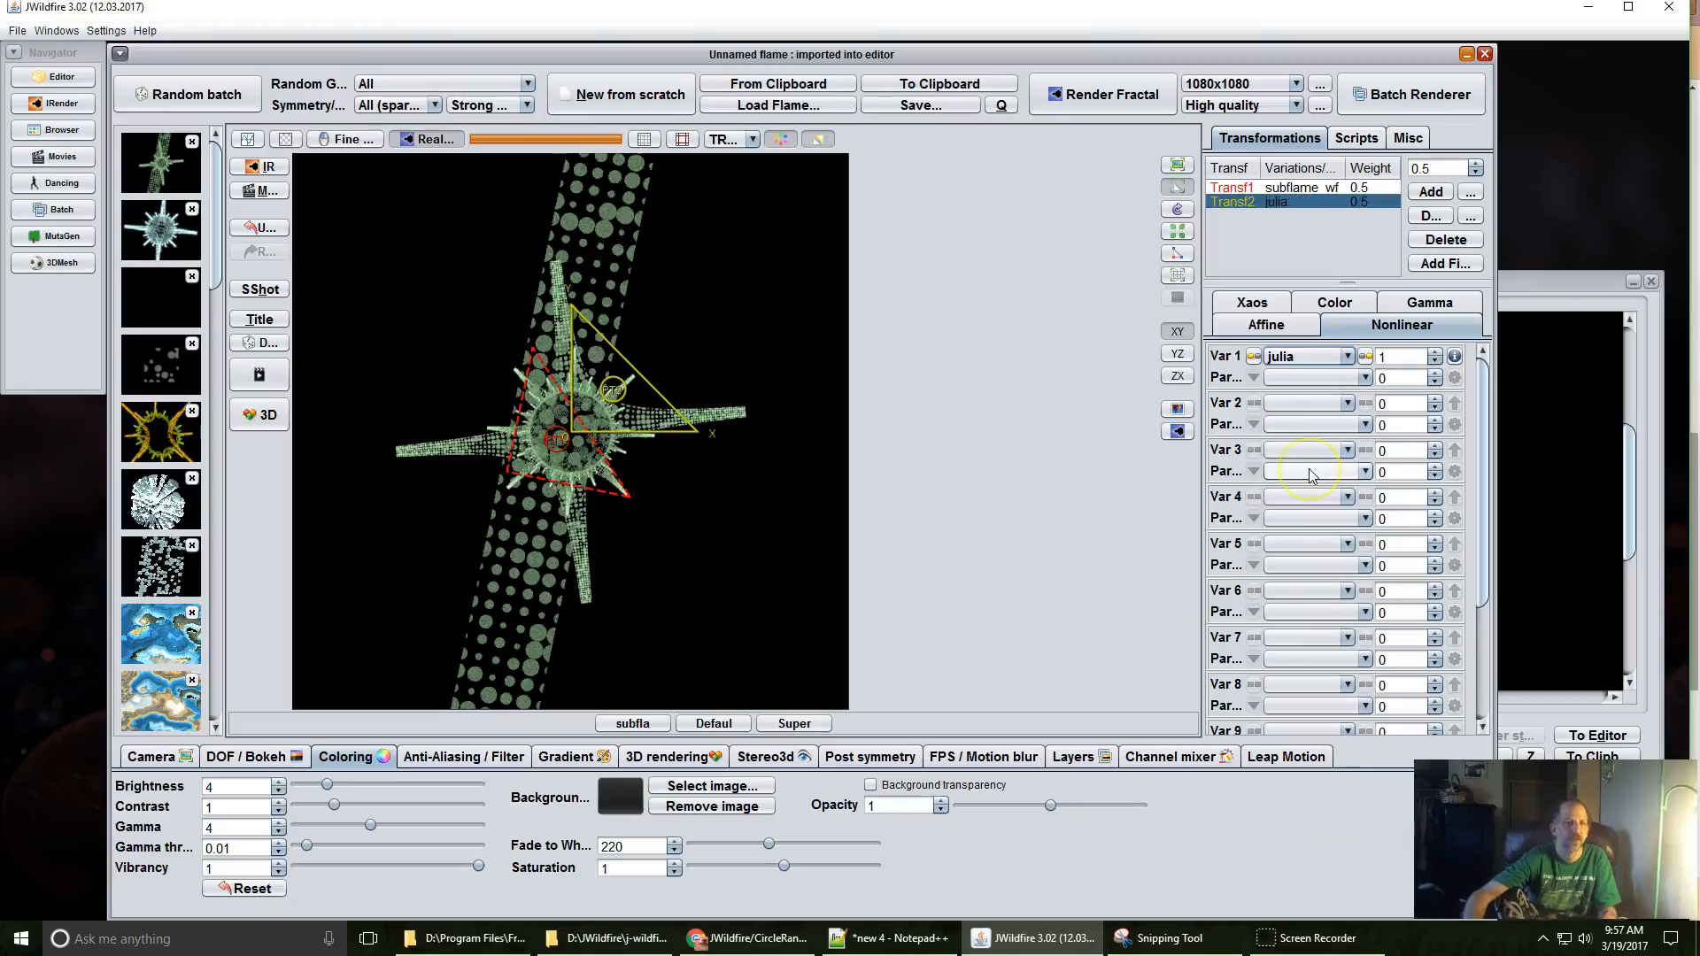
# Move the julia triangle right and down with a counterclockwise rotation, and rotate the subflame triangle counterclockwise about its origin.
pyautogui.moveTo(592, 406); pyautogui.dragTo(937, 440)
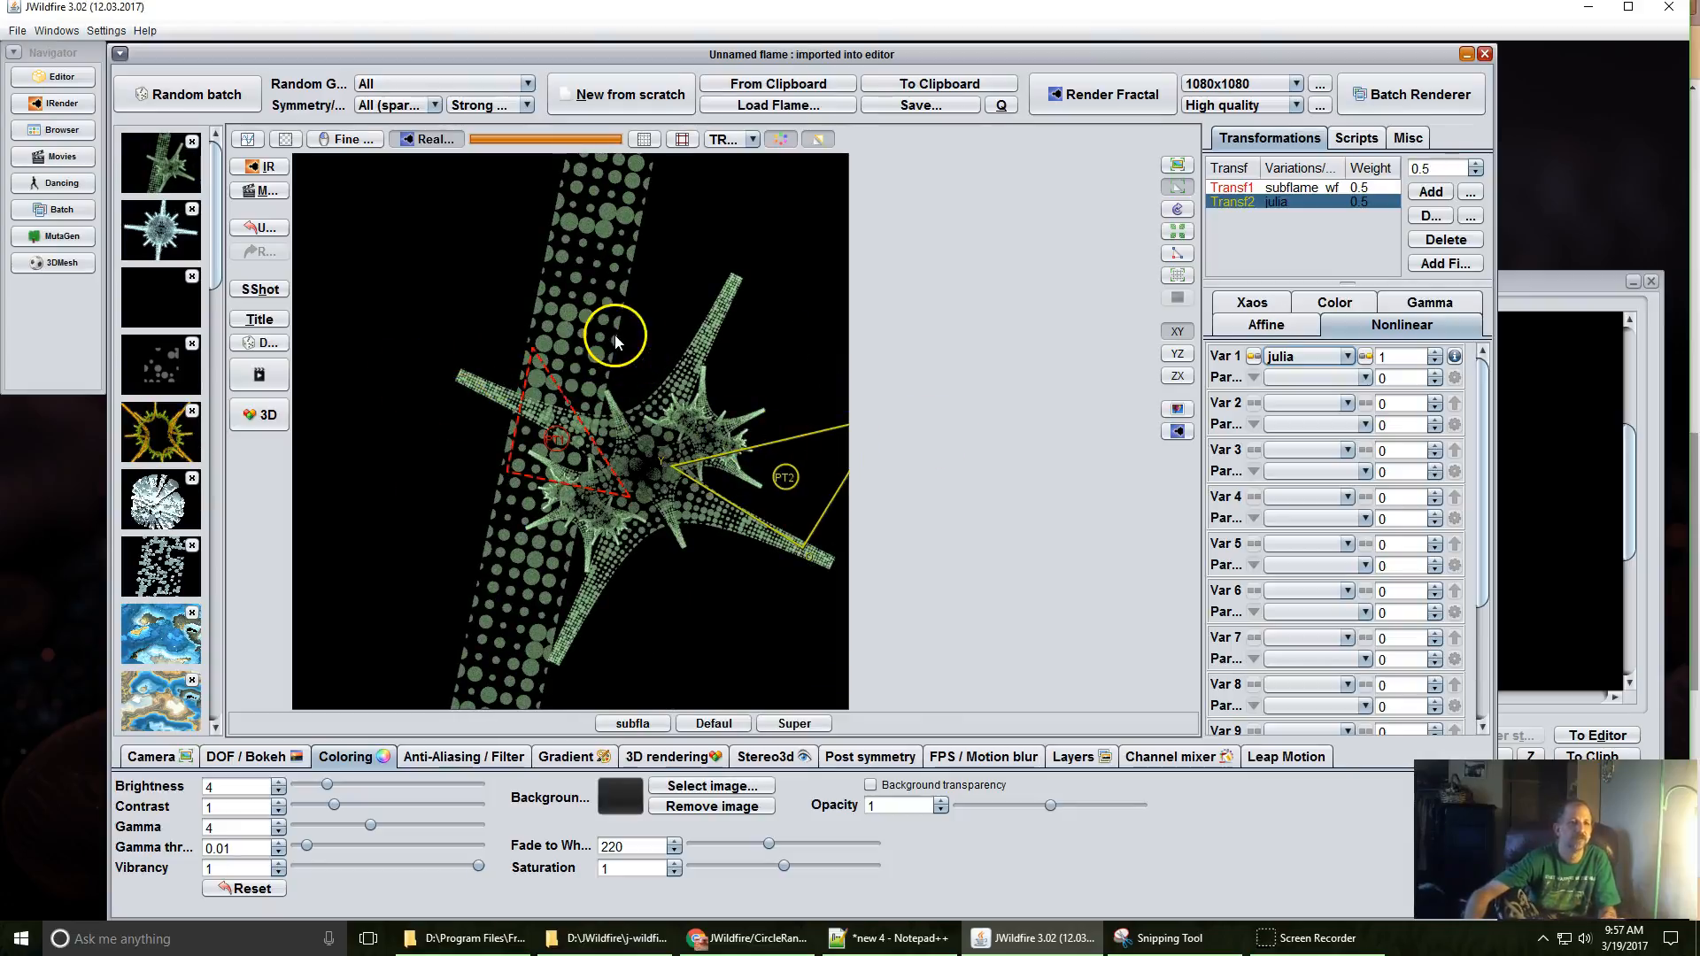
pyautogui.click(565, 439)
pyautogui.moveTo(575, 406); pyautogui.dragTo(695, 400)
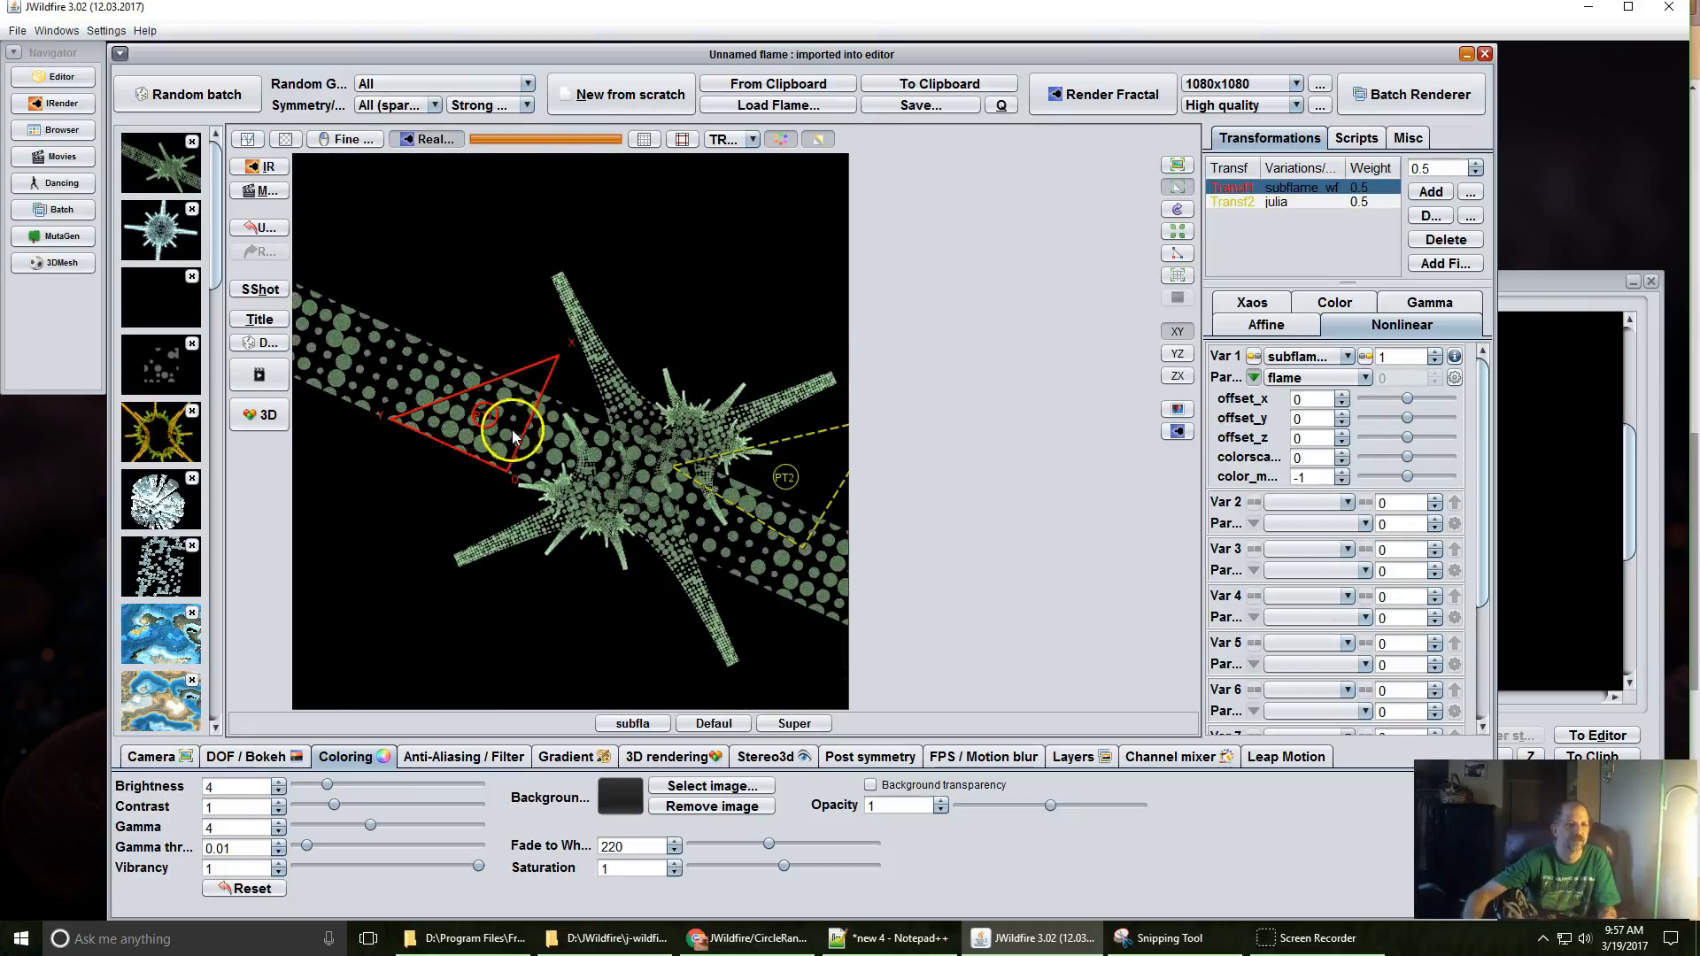
# Apply the south-sea-bather gradient to the flame and raise its brightness to 37.38.
pyautogui.click(550, 758)
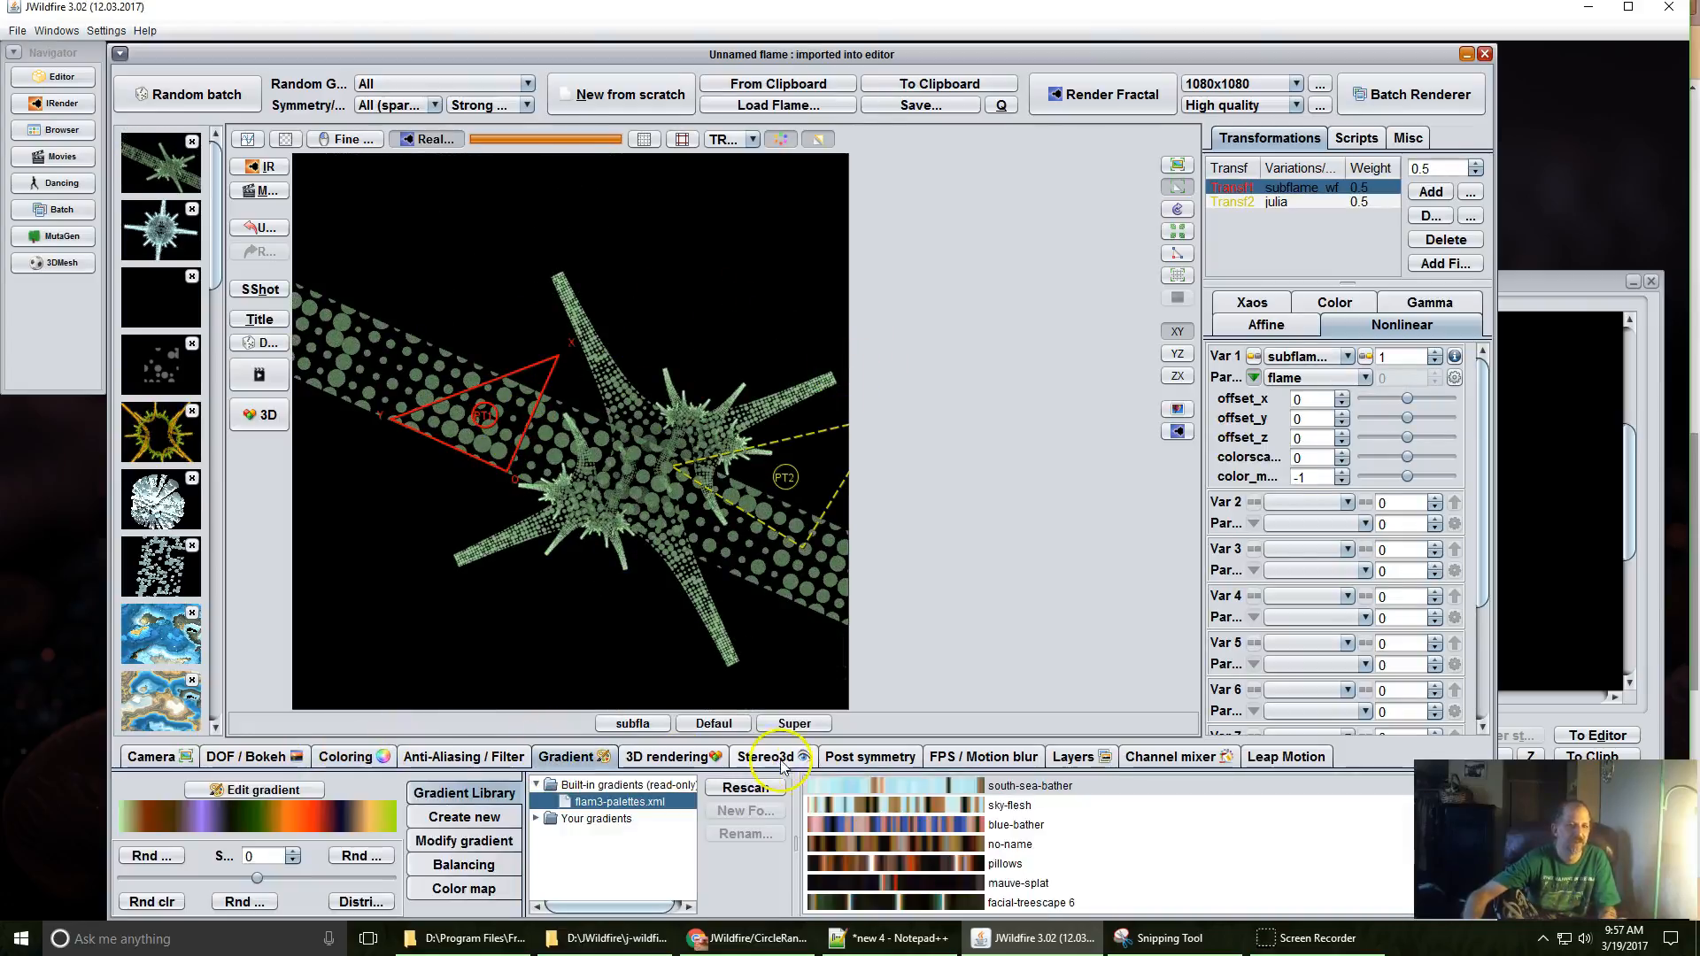
pyautogui.click(825, 786)
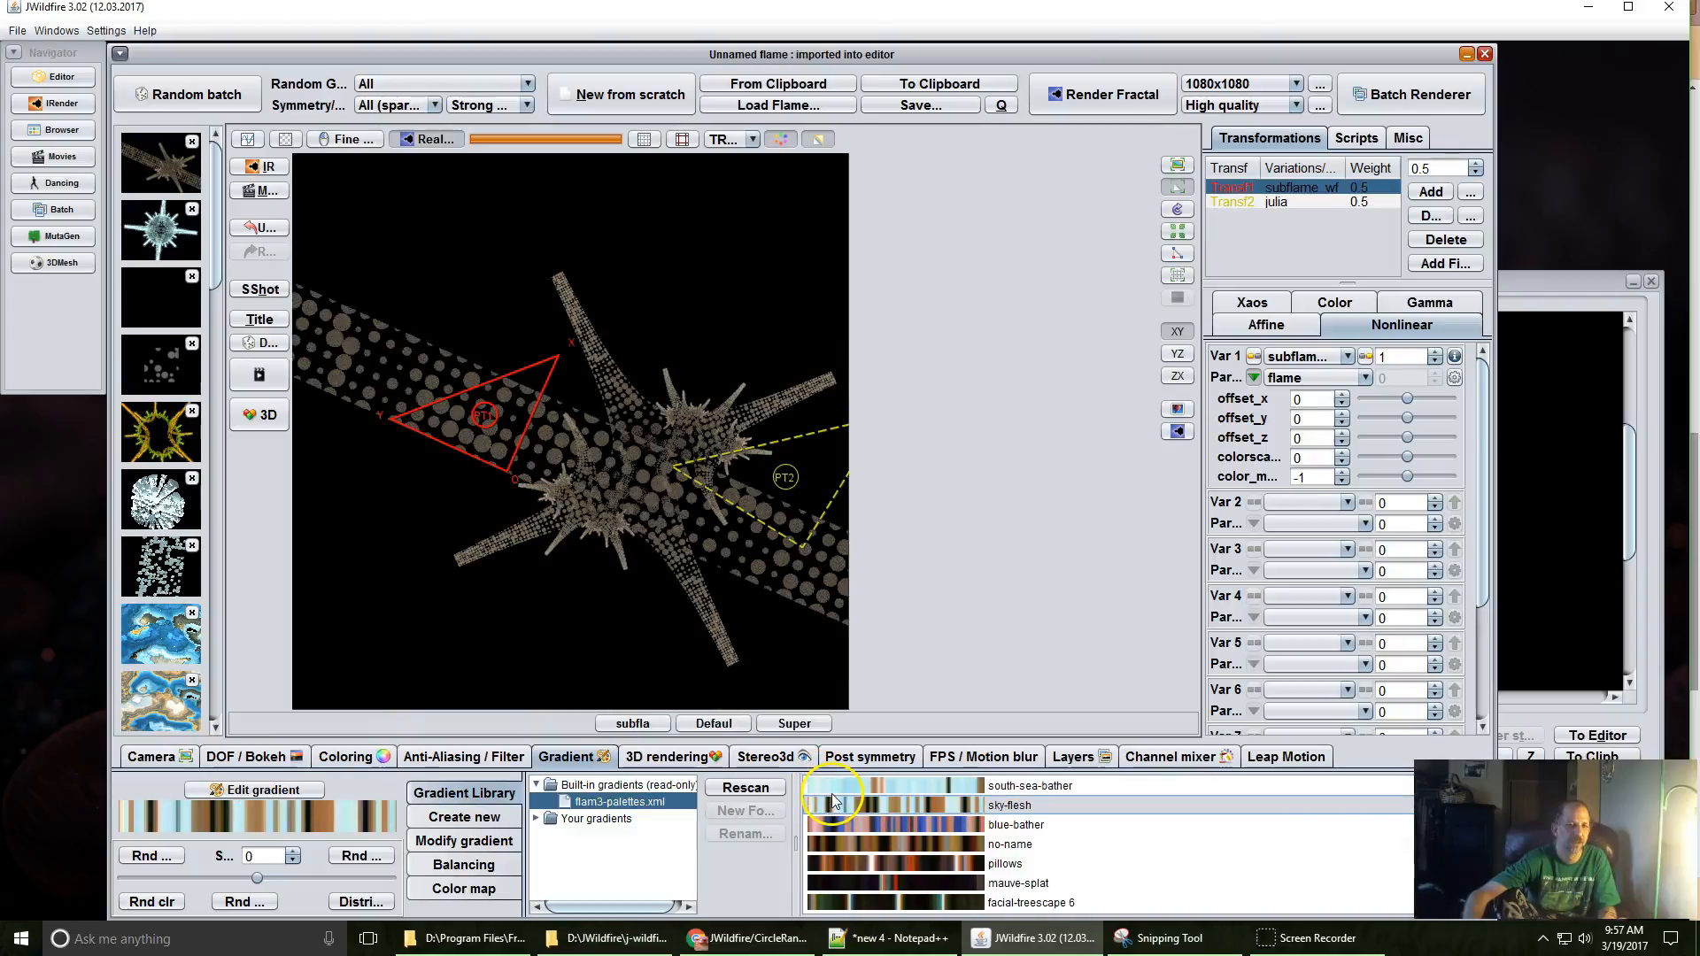
pyautogui.click(833, 790)
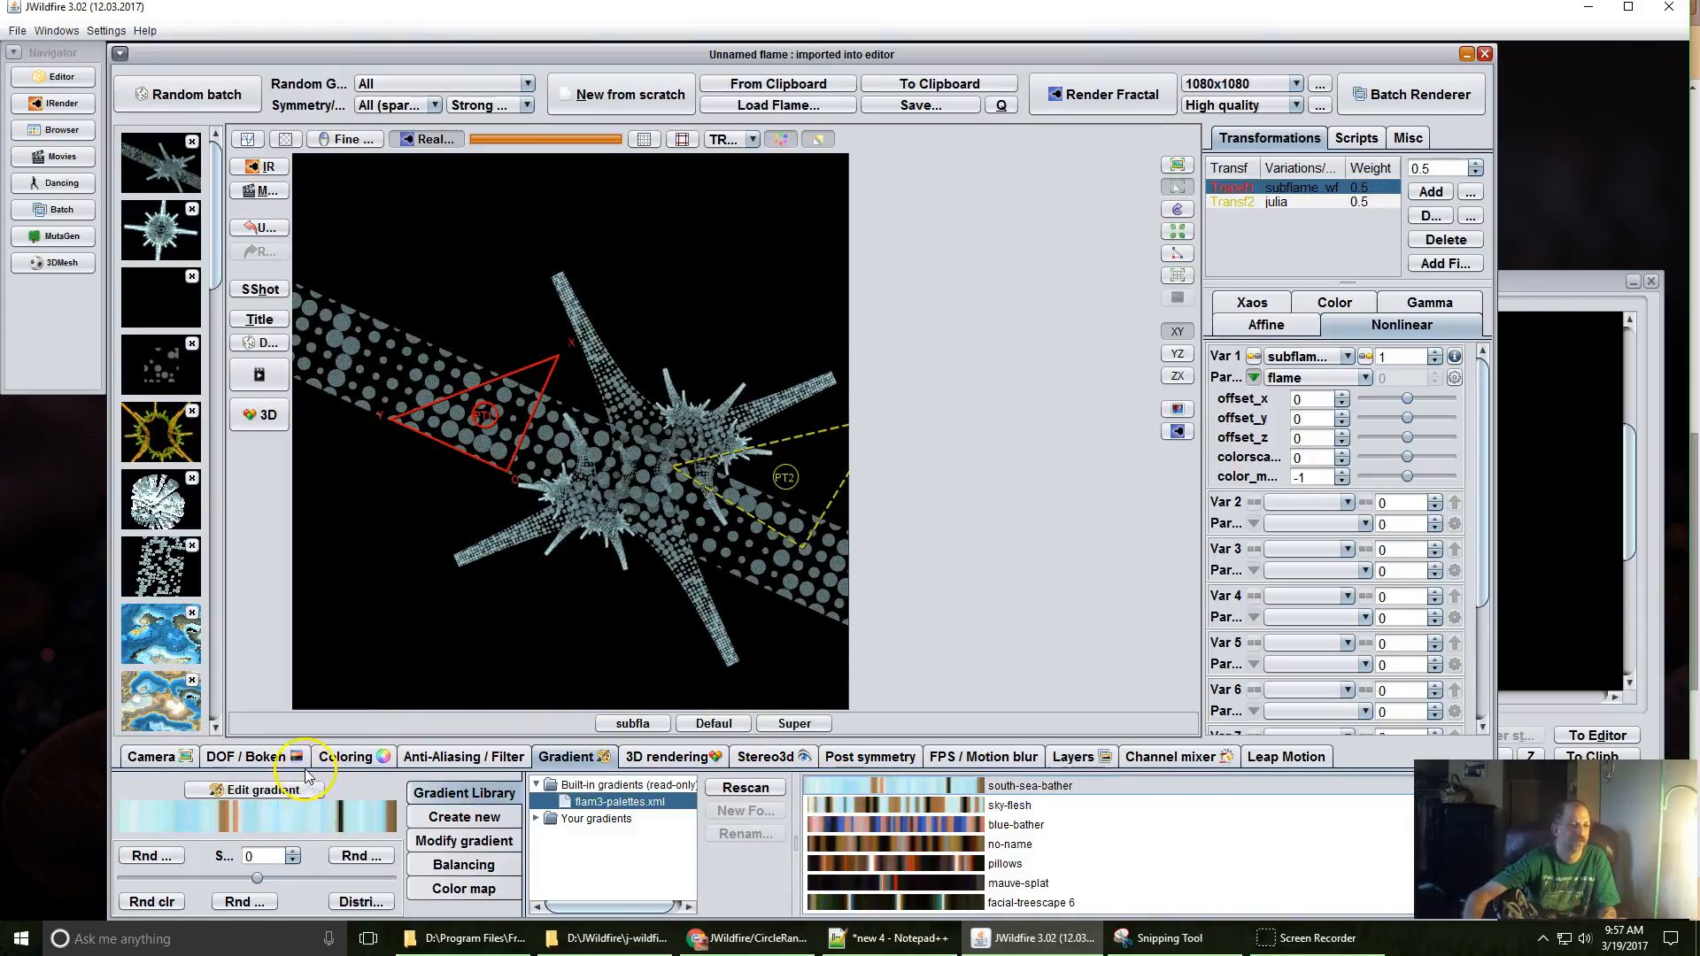
pyautogui.click(335, 759)
pyautogui.moveTo(264, 784); pyautogui.dragTo(1696, 256)
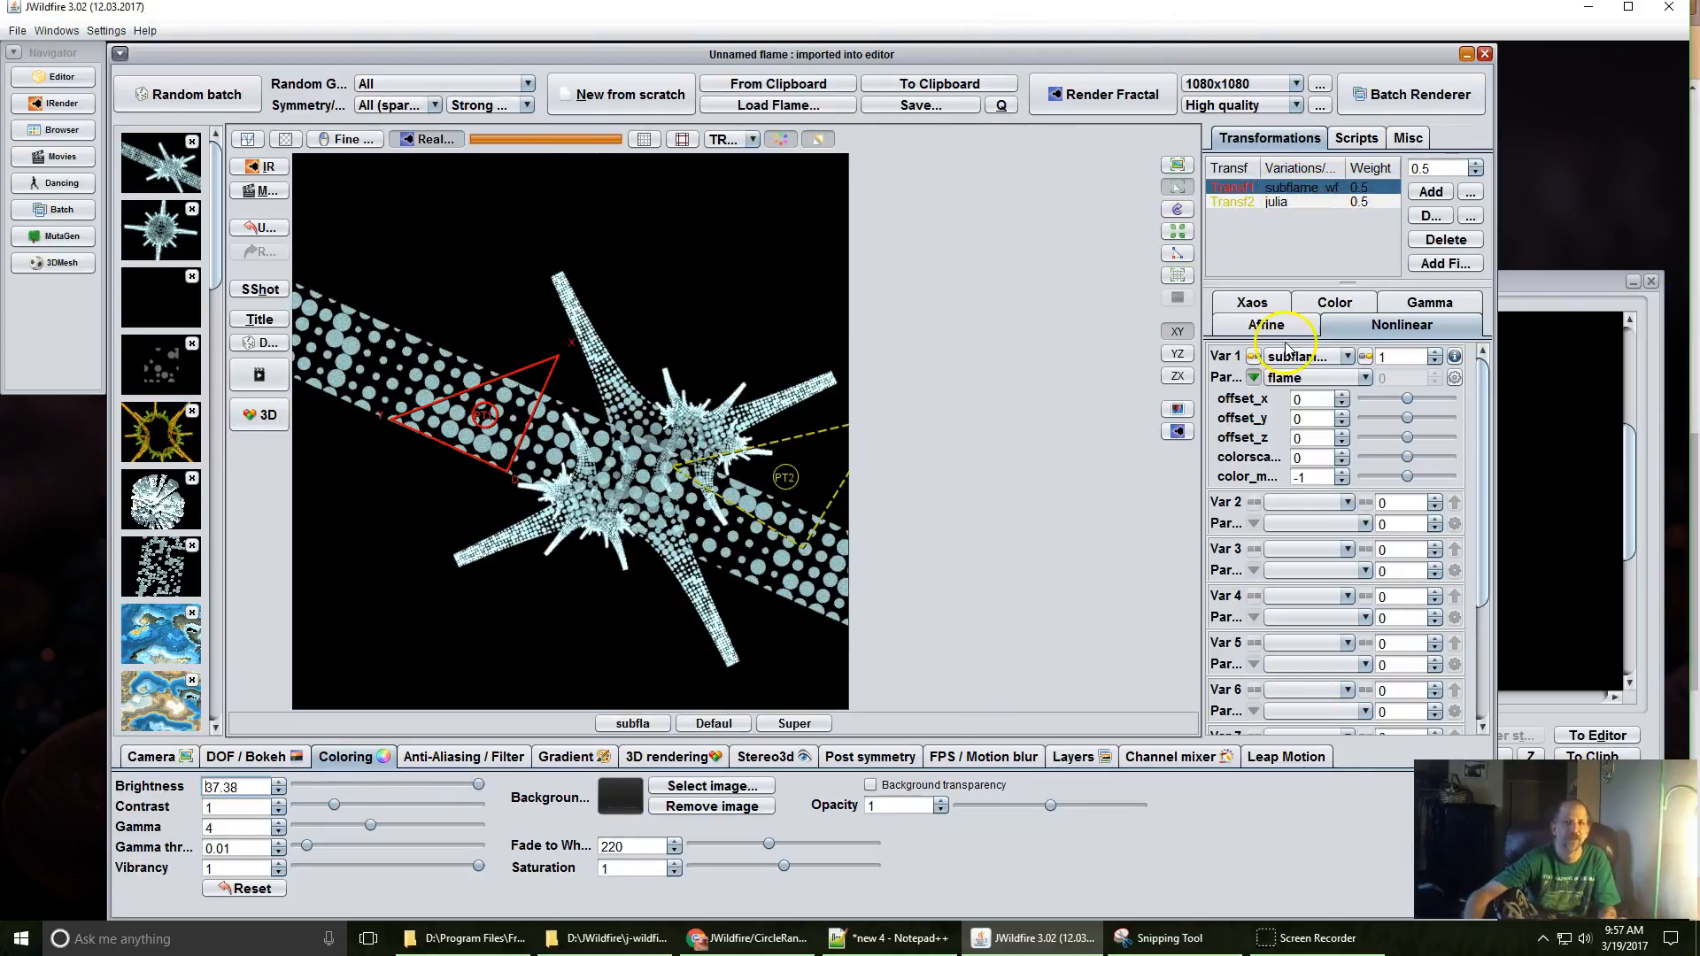
# Set the subflame_wf transform's draw mode to HIDDEN.
pyautogui.click(1352, 308)
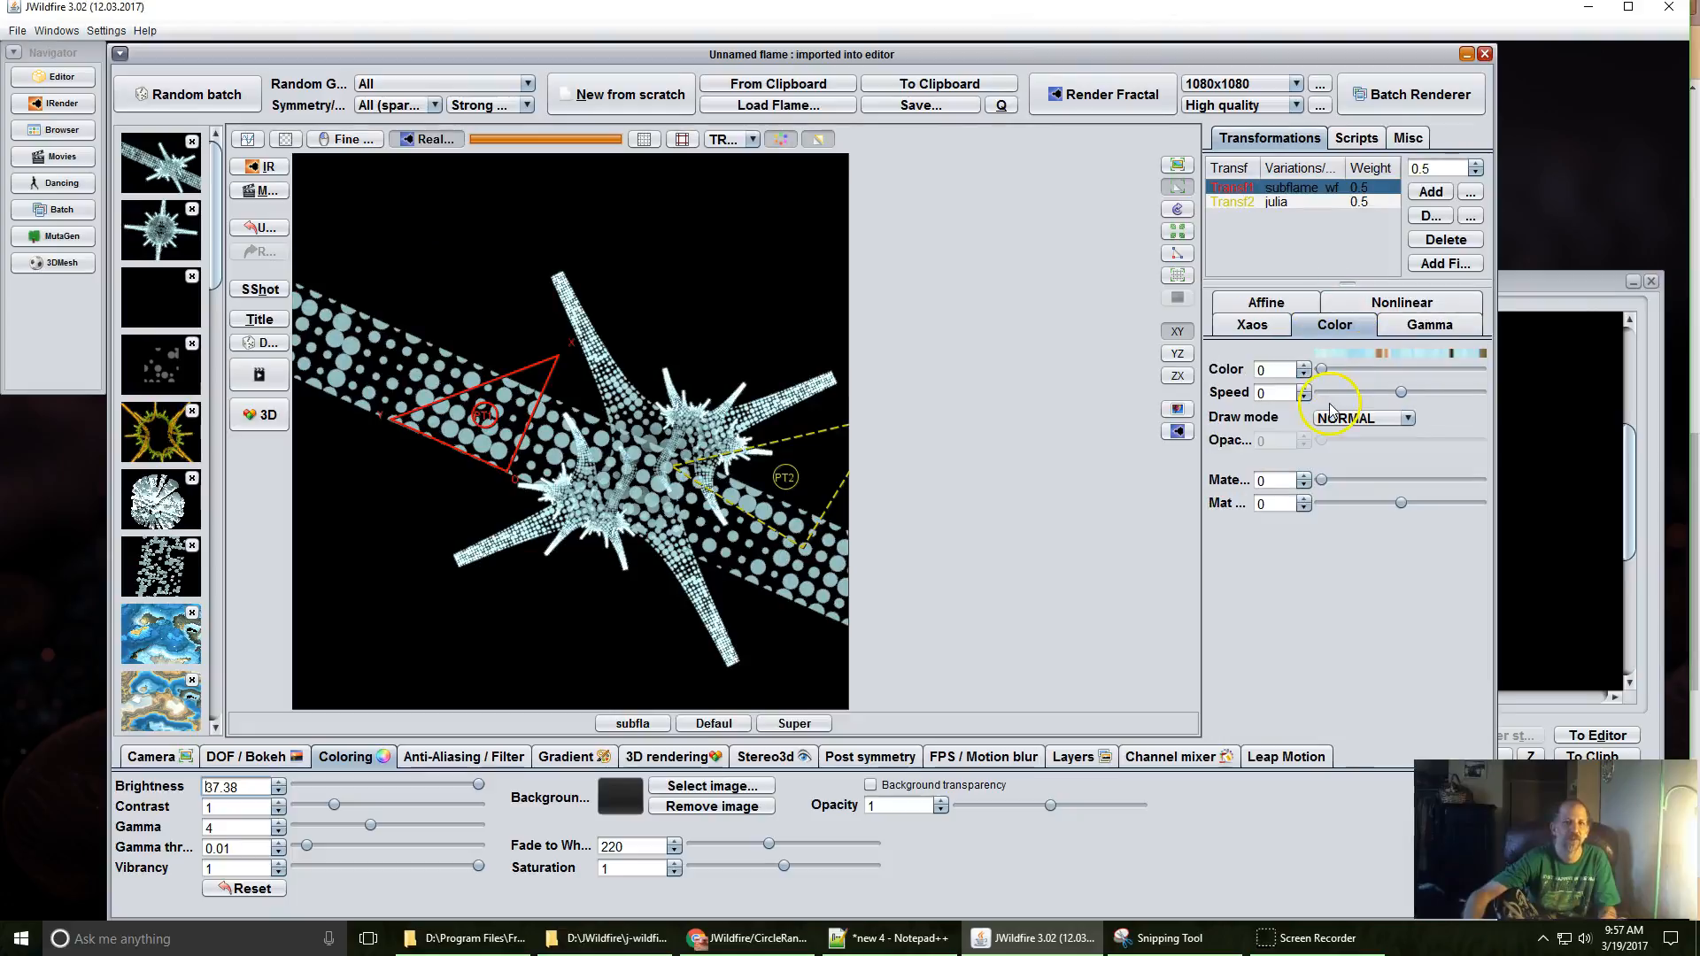
pyautogui.click(1354, 418)
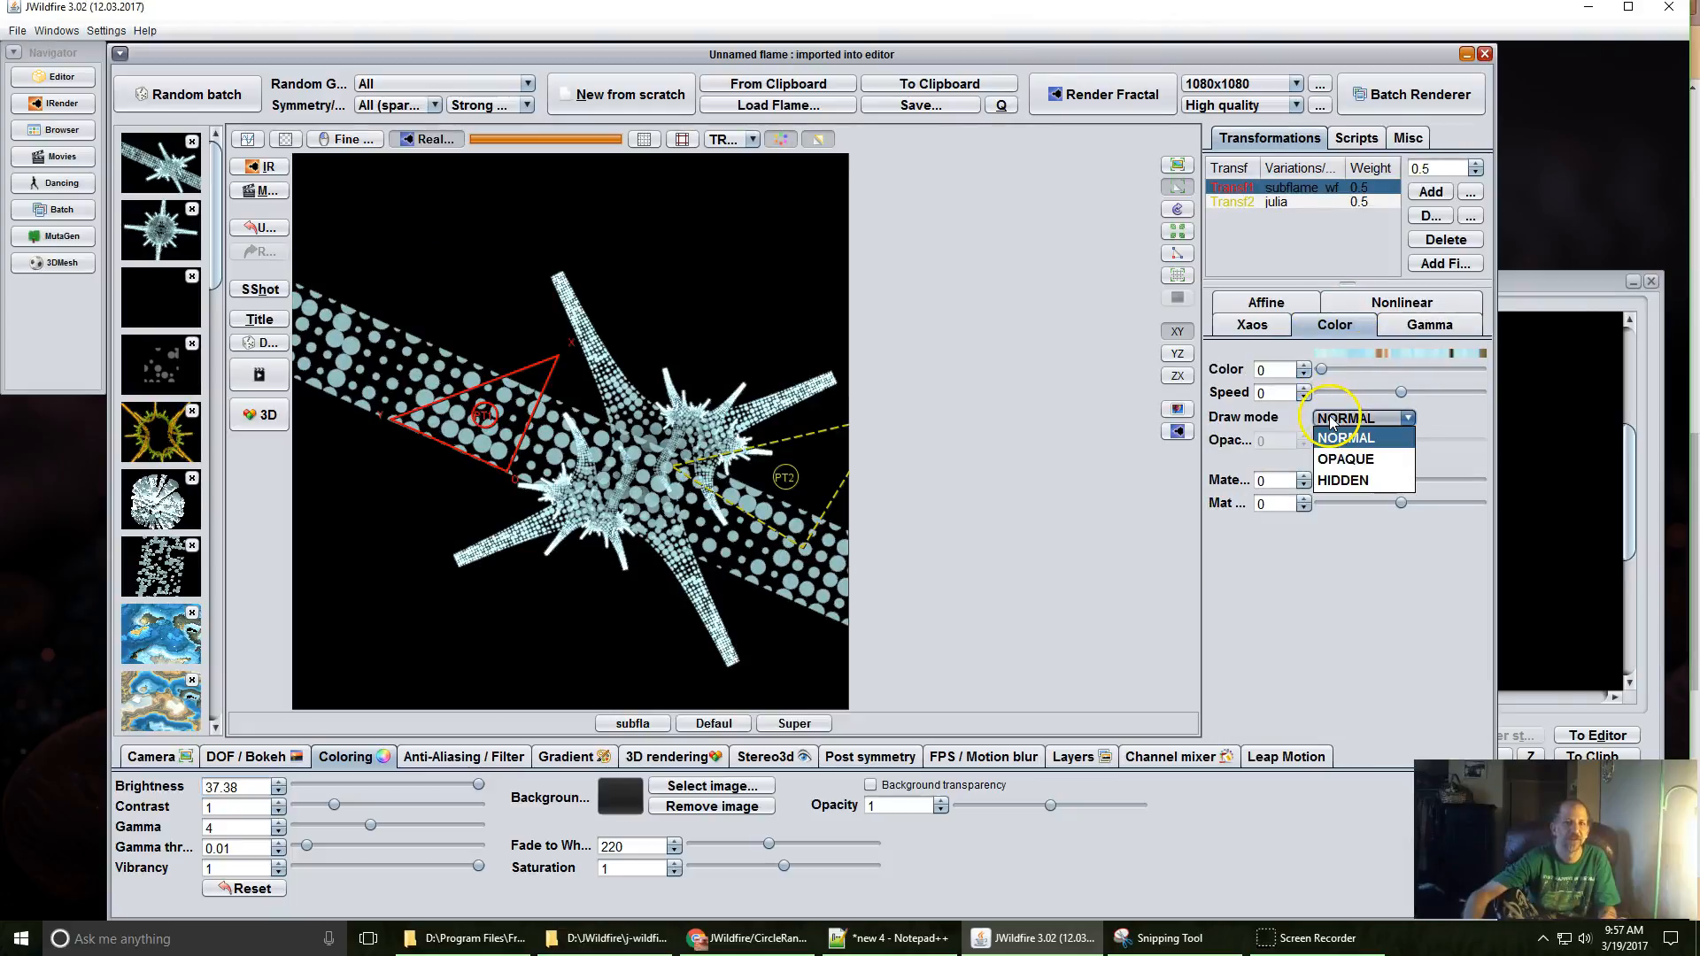
pyautogui.click(1354, 480)
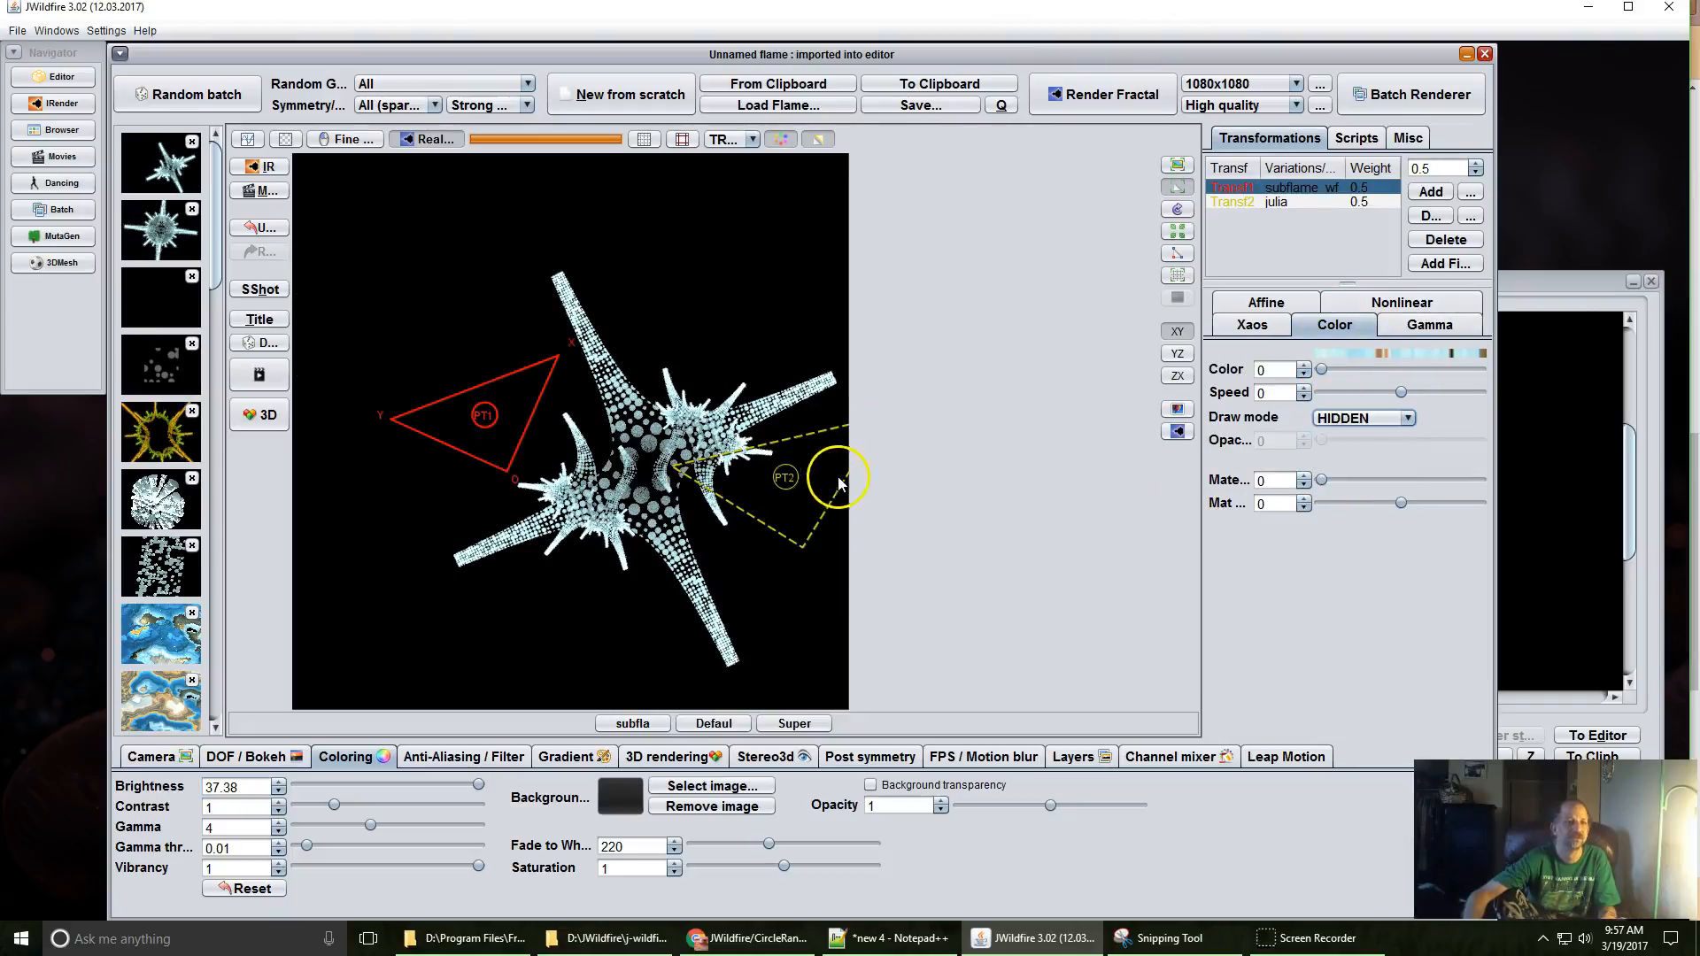
# Move the julia triangle up and left over the shape and enlarge it until the spiky ball fills the preview.
pyautogui.click(763, 481)
pyautogui.moveTo(737, 510); pyautogui.dragTo(631, 385)
pyautogui.scroll(3, 631, 385)
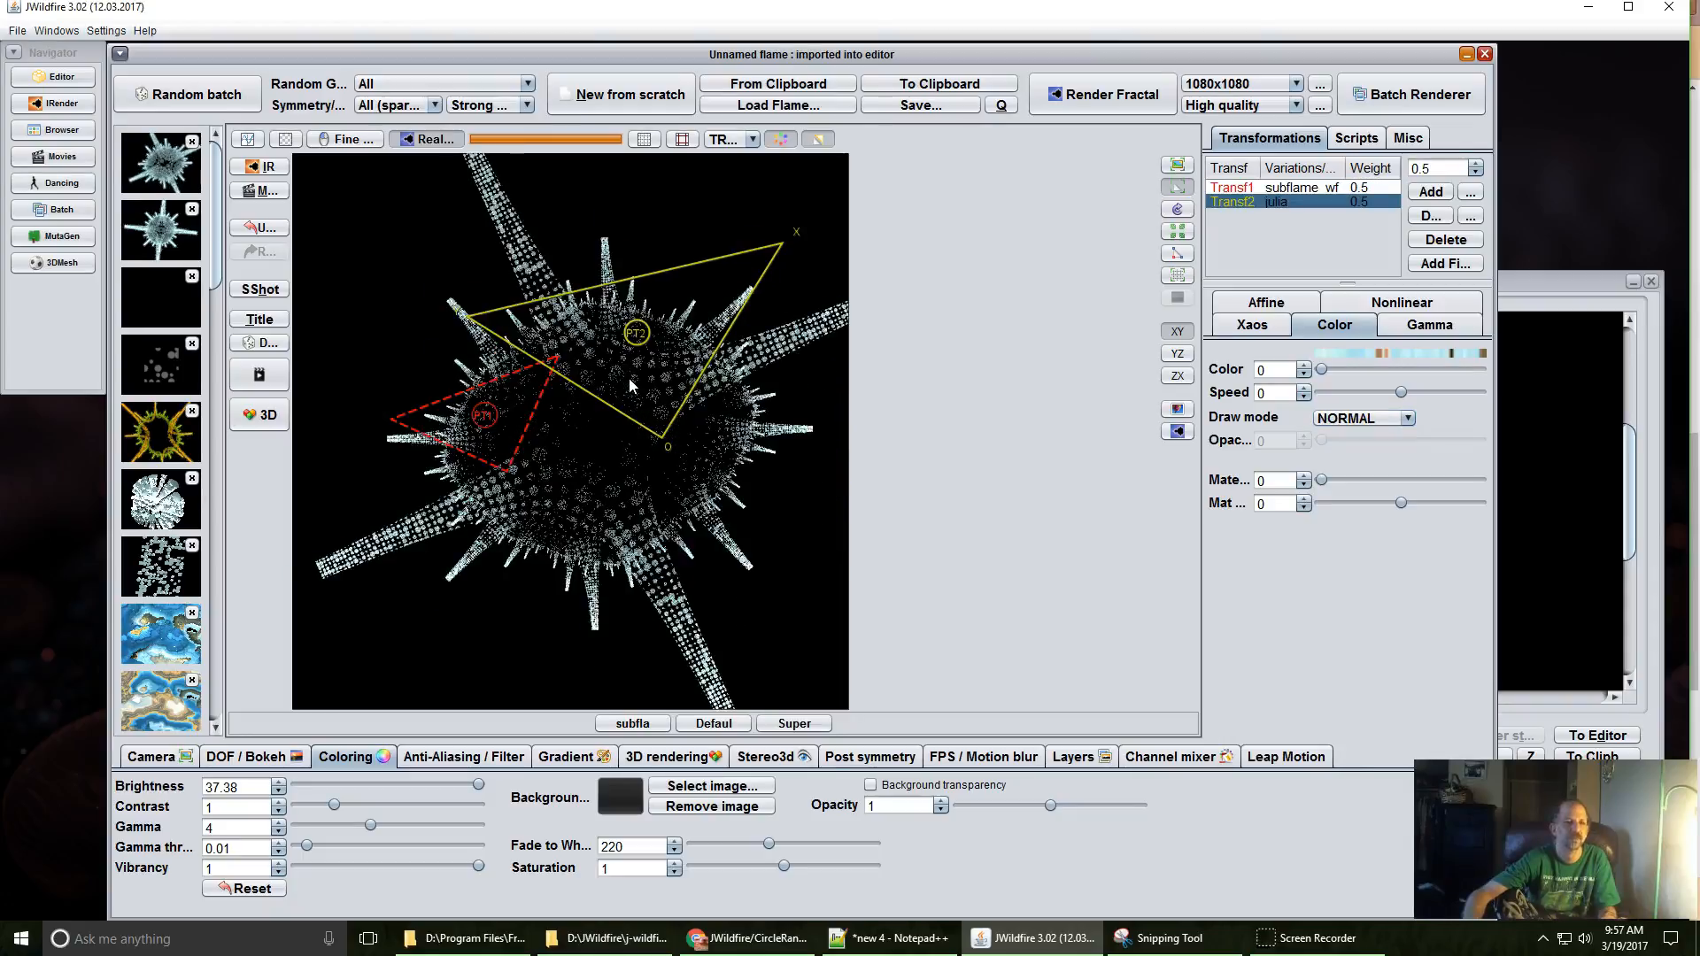
pyautogui.scroll(-4, 630, 385)
pyautogui.scroll(3, 630, 385)
pyautogui.scroll(1, 631, 385)
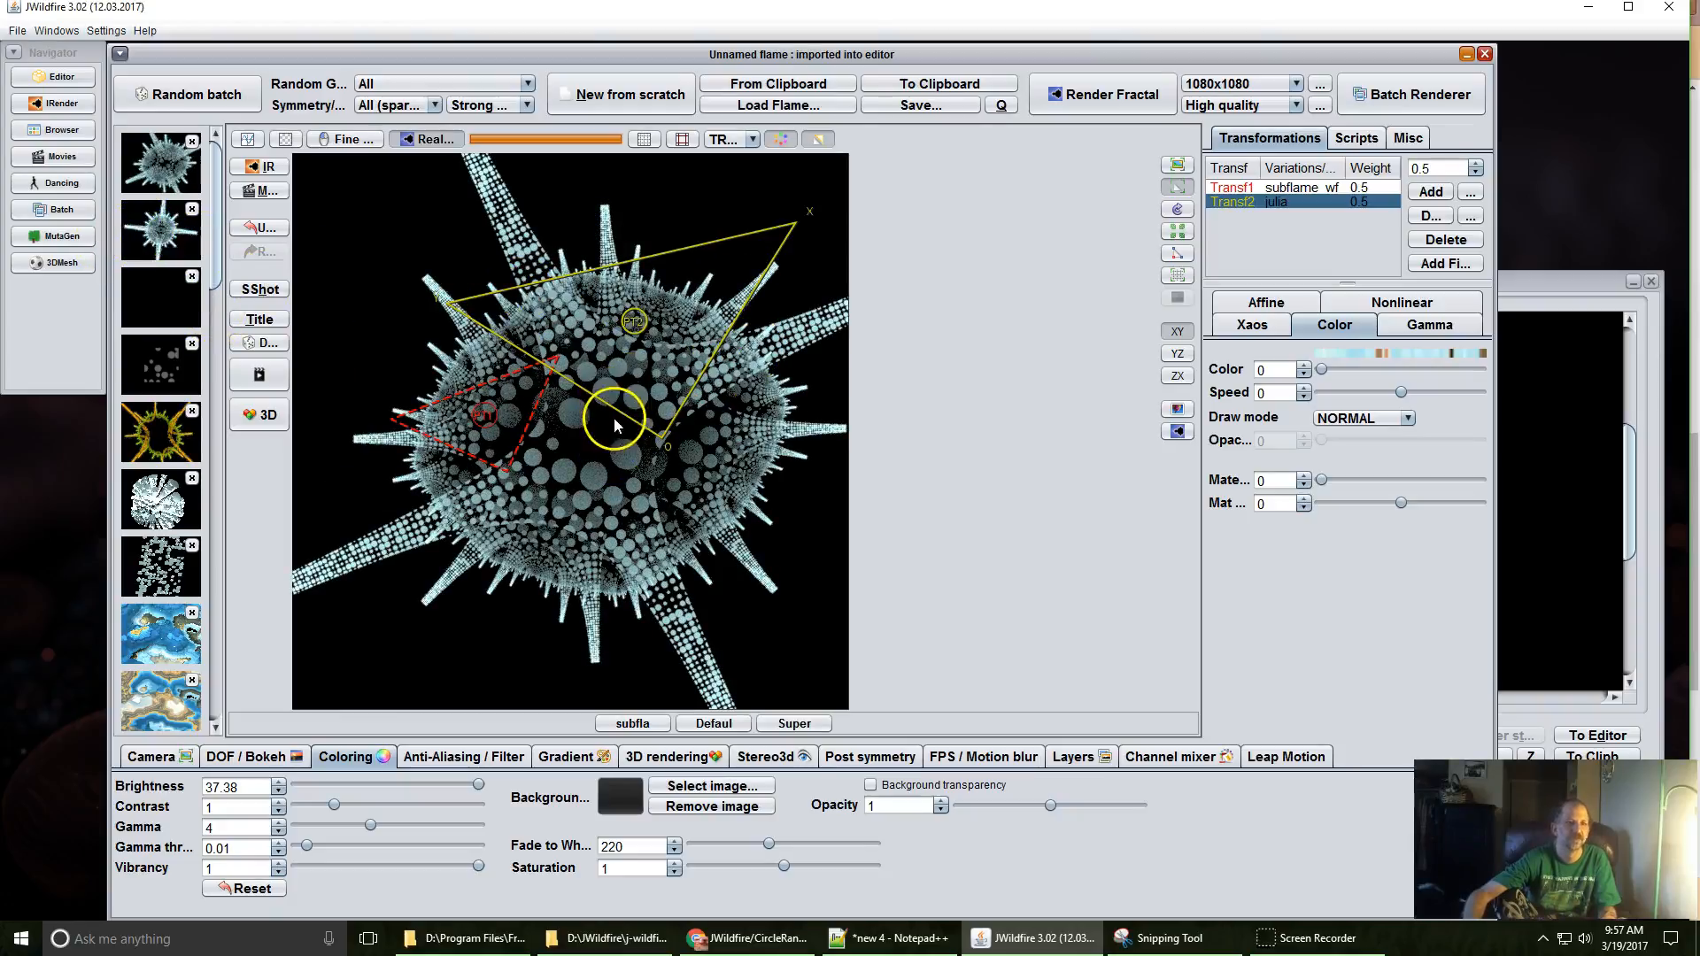
# Reload the circleRand and julia flame and delete its julia transform.
pyautogui.click(155, 229)
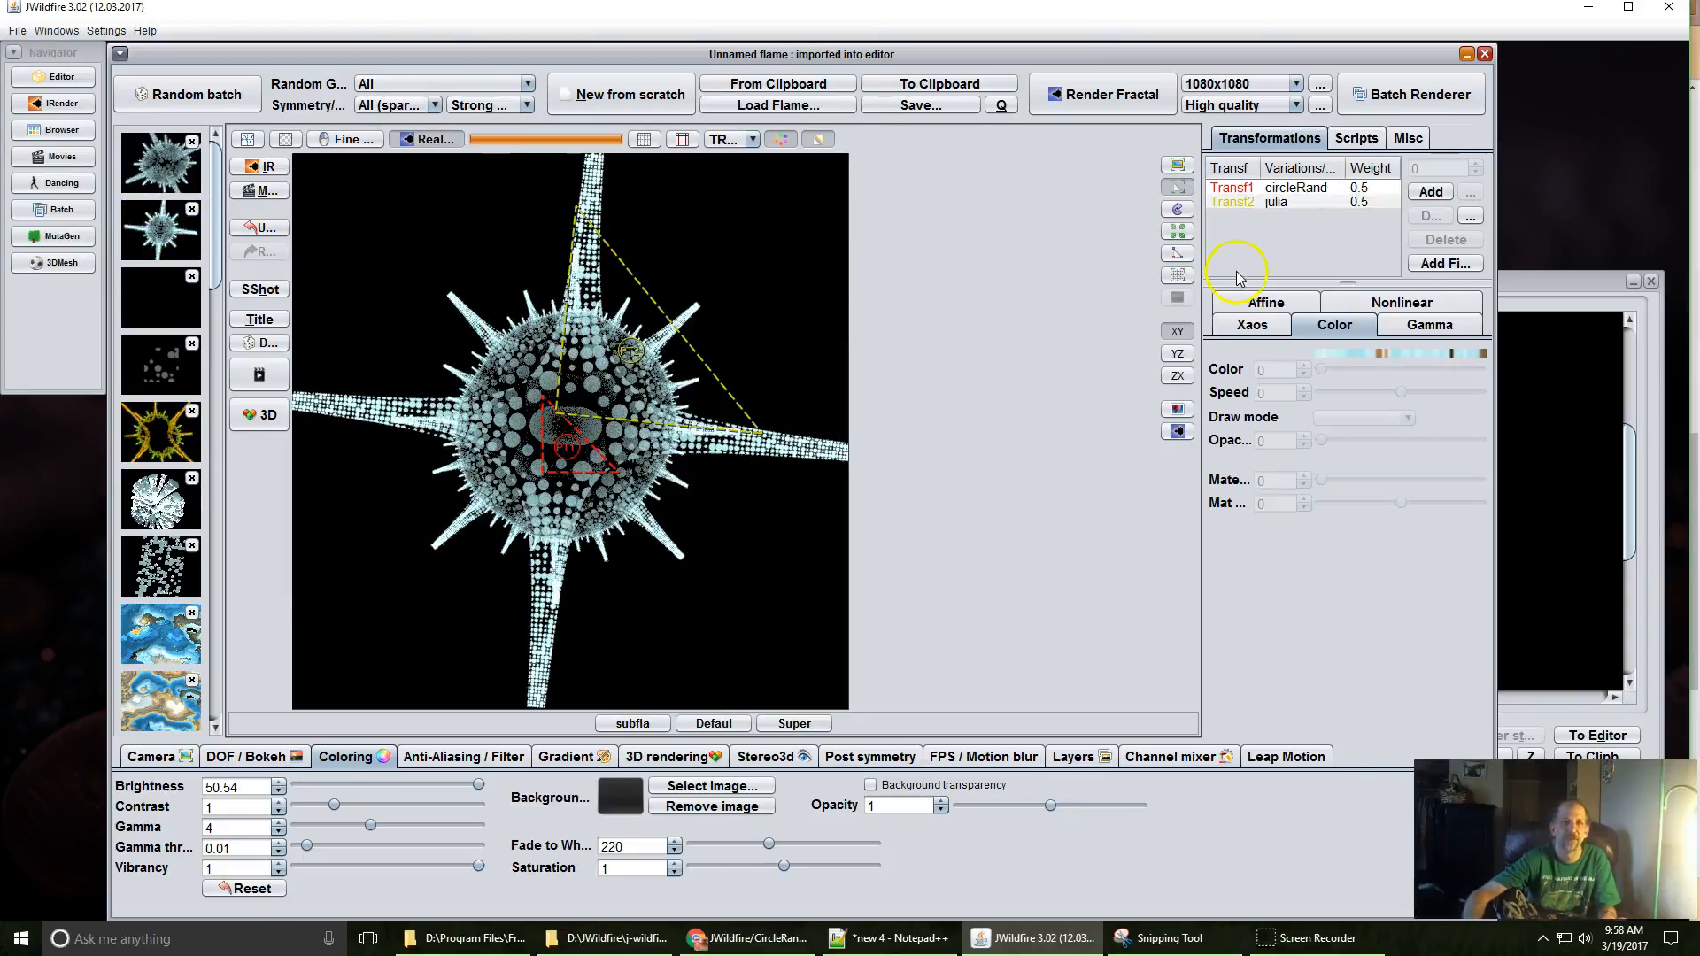
pyautogui.click(1290, 202)
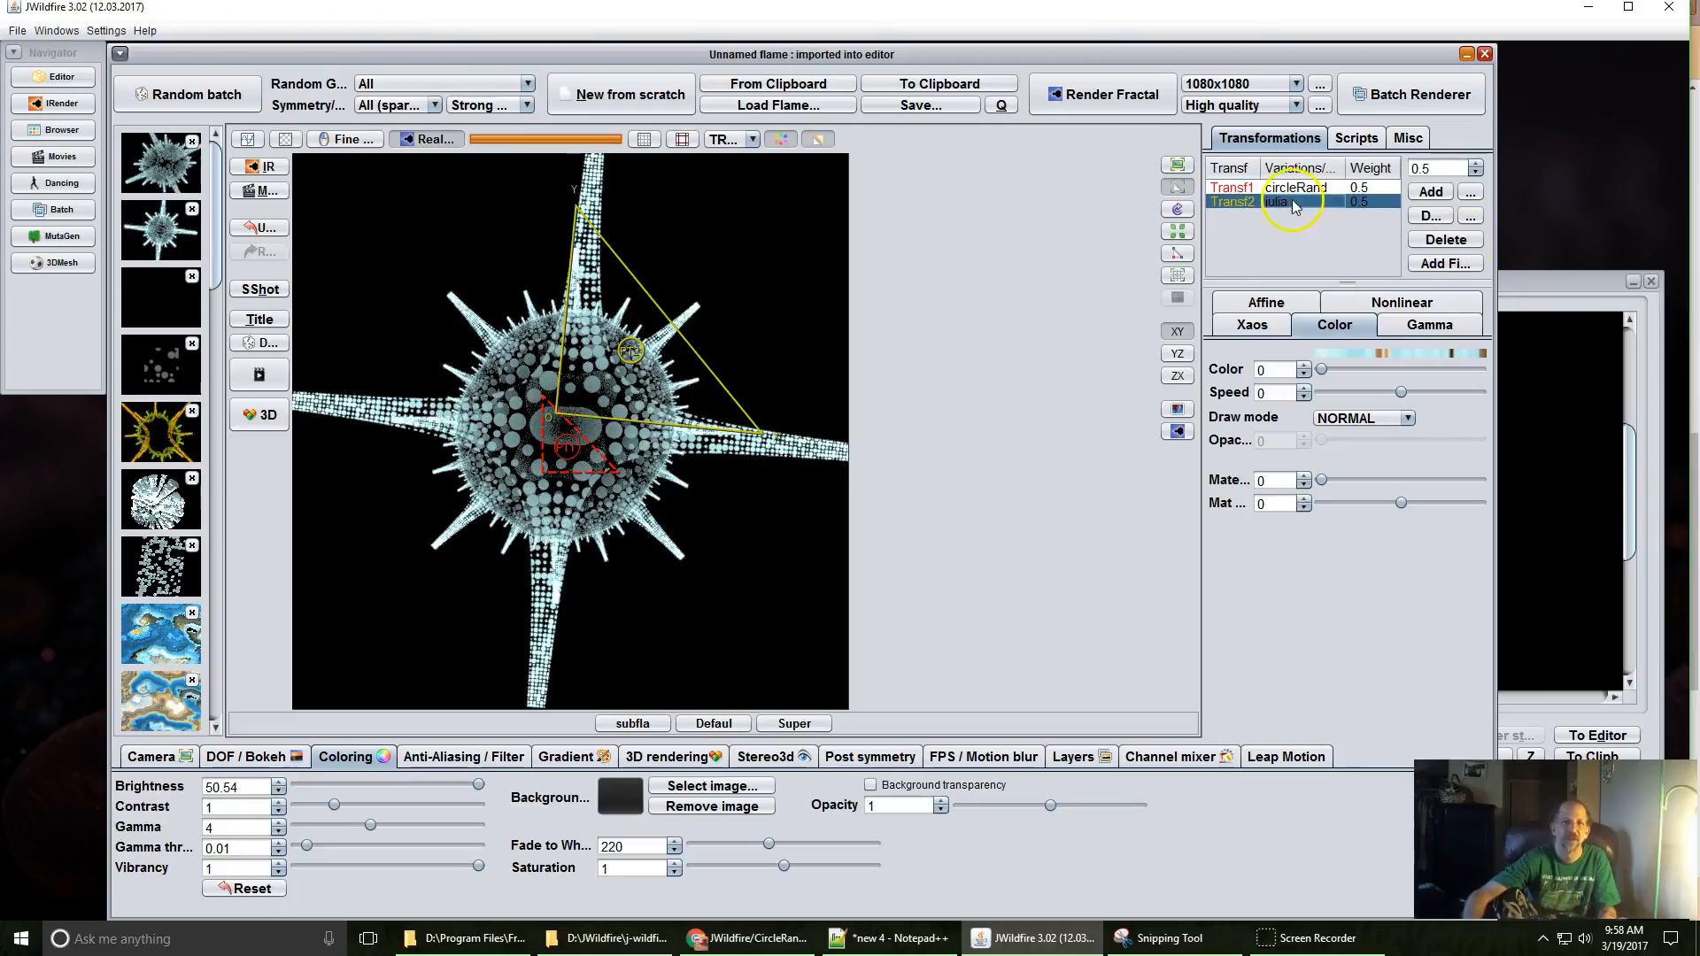
pyautogui.click(1453, 240)
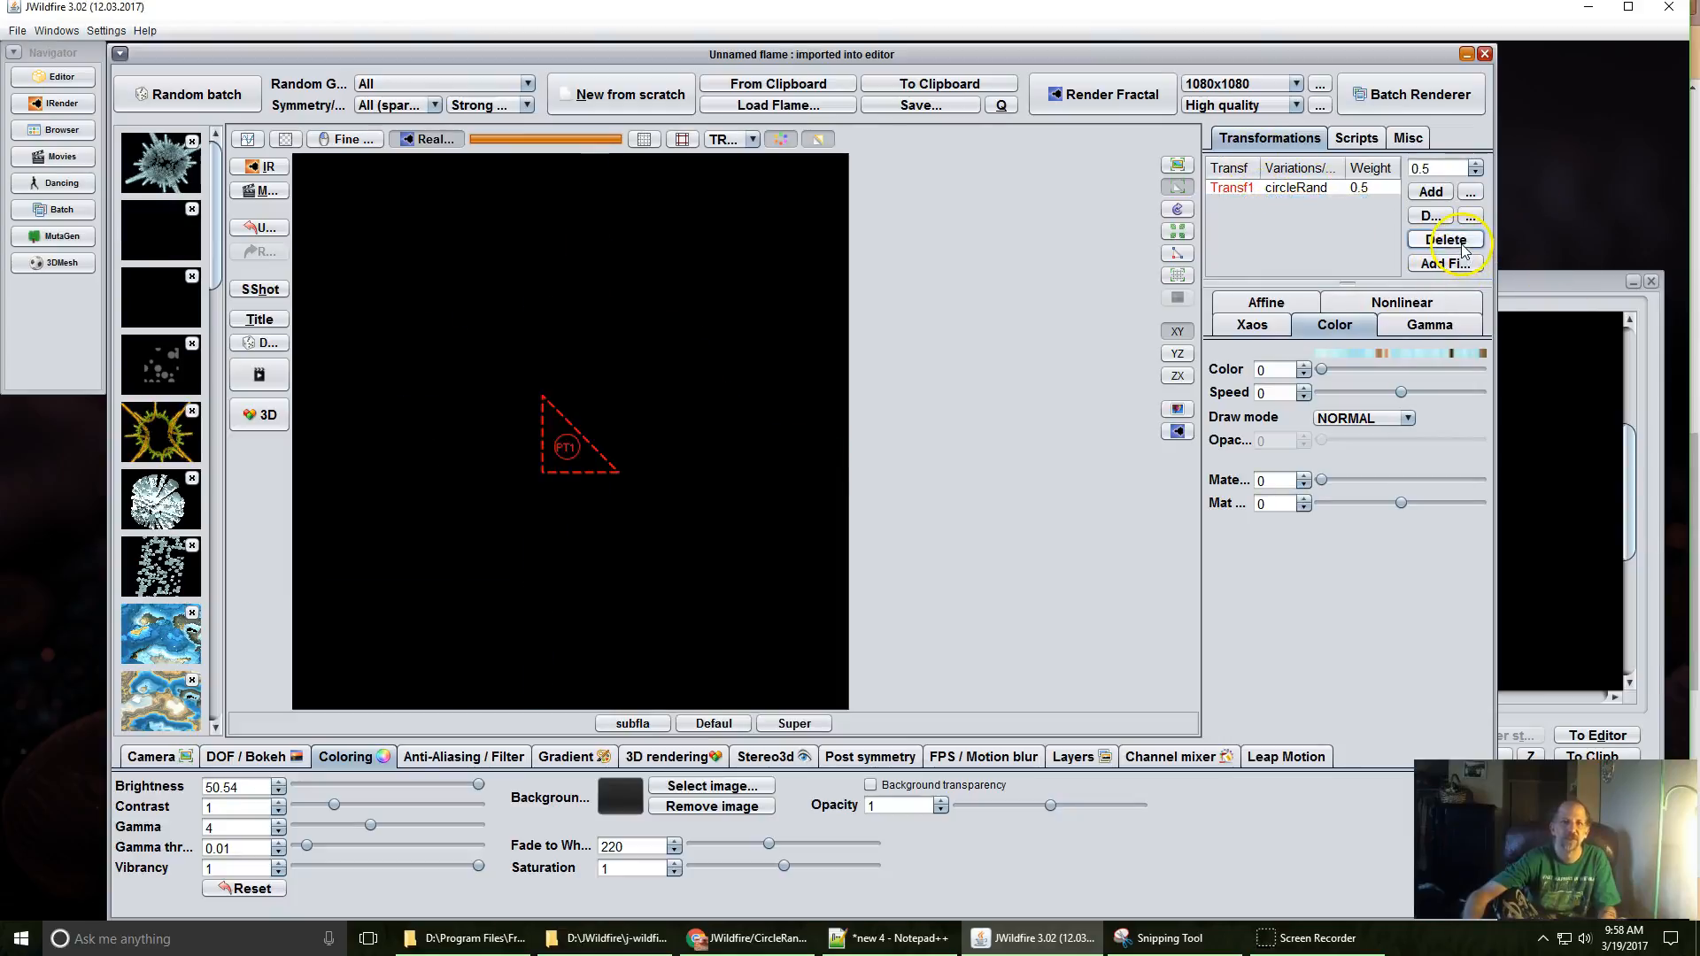
# Set the remaining circleRand transform's draw mode back to NORMAL.
pyautogui.click(1308, 193)
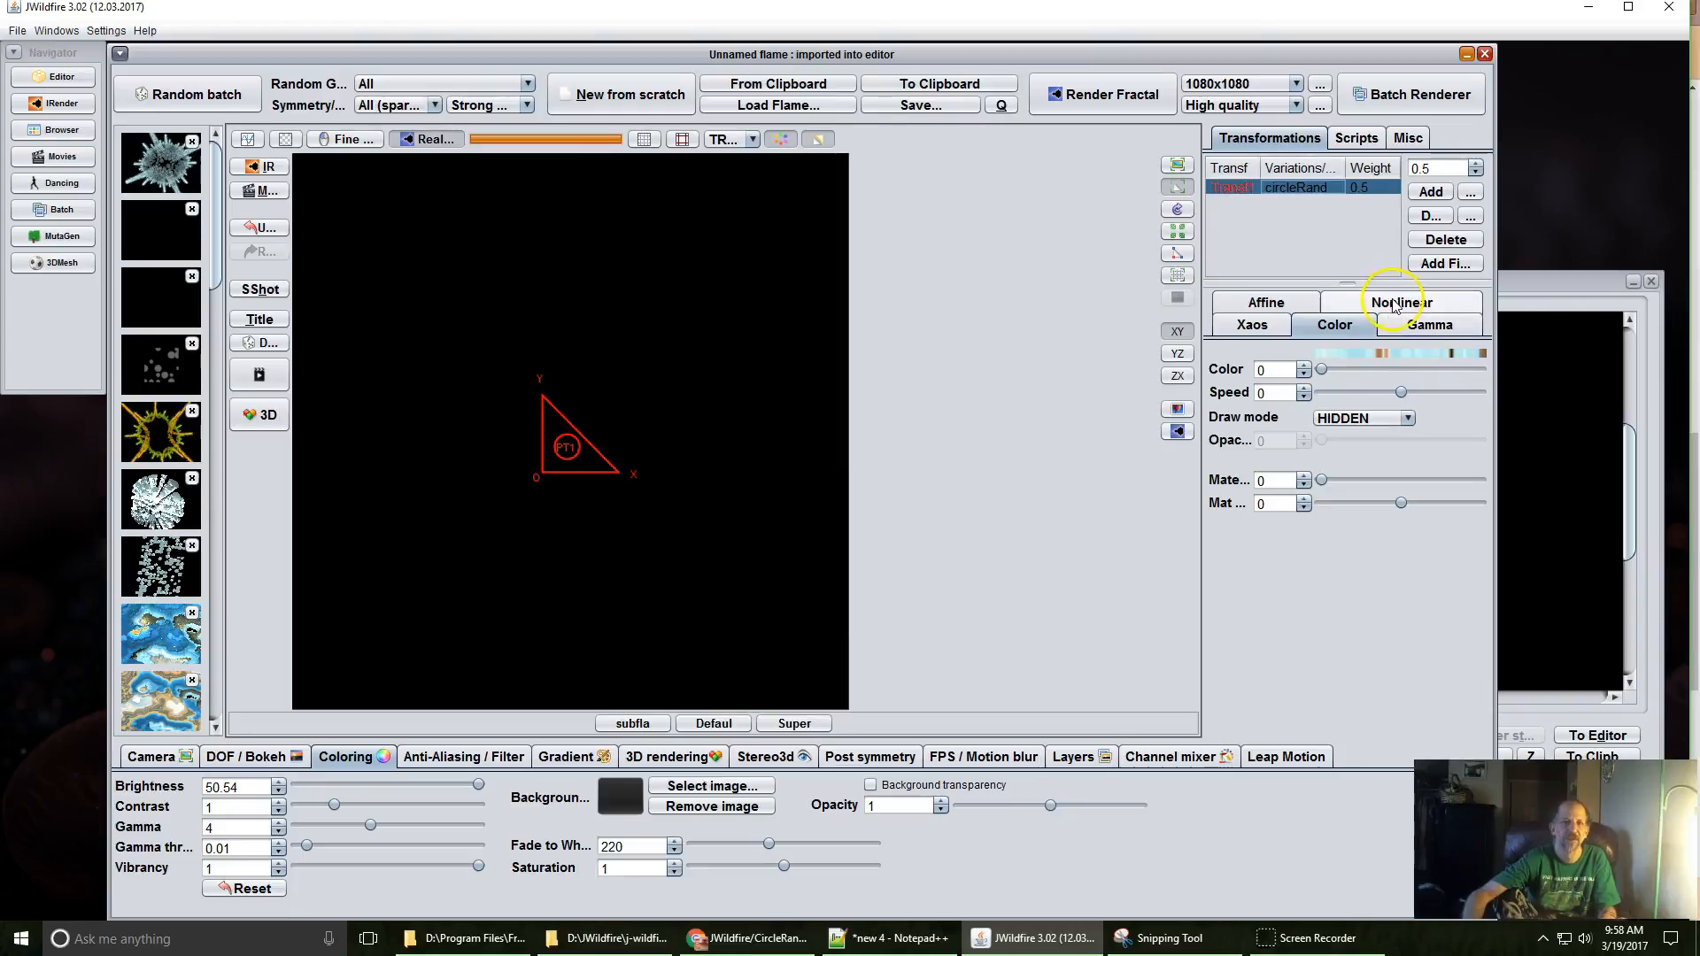
pyautogui.click(1350, 419)
pyautogui.click(1350, 439)
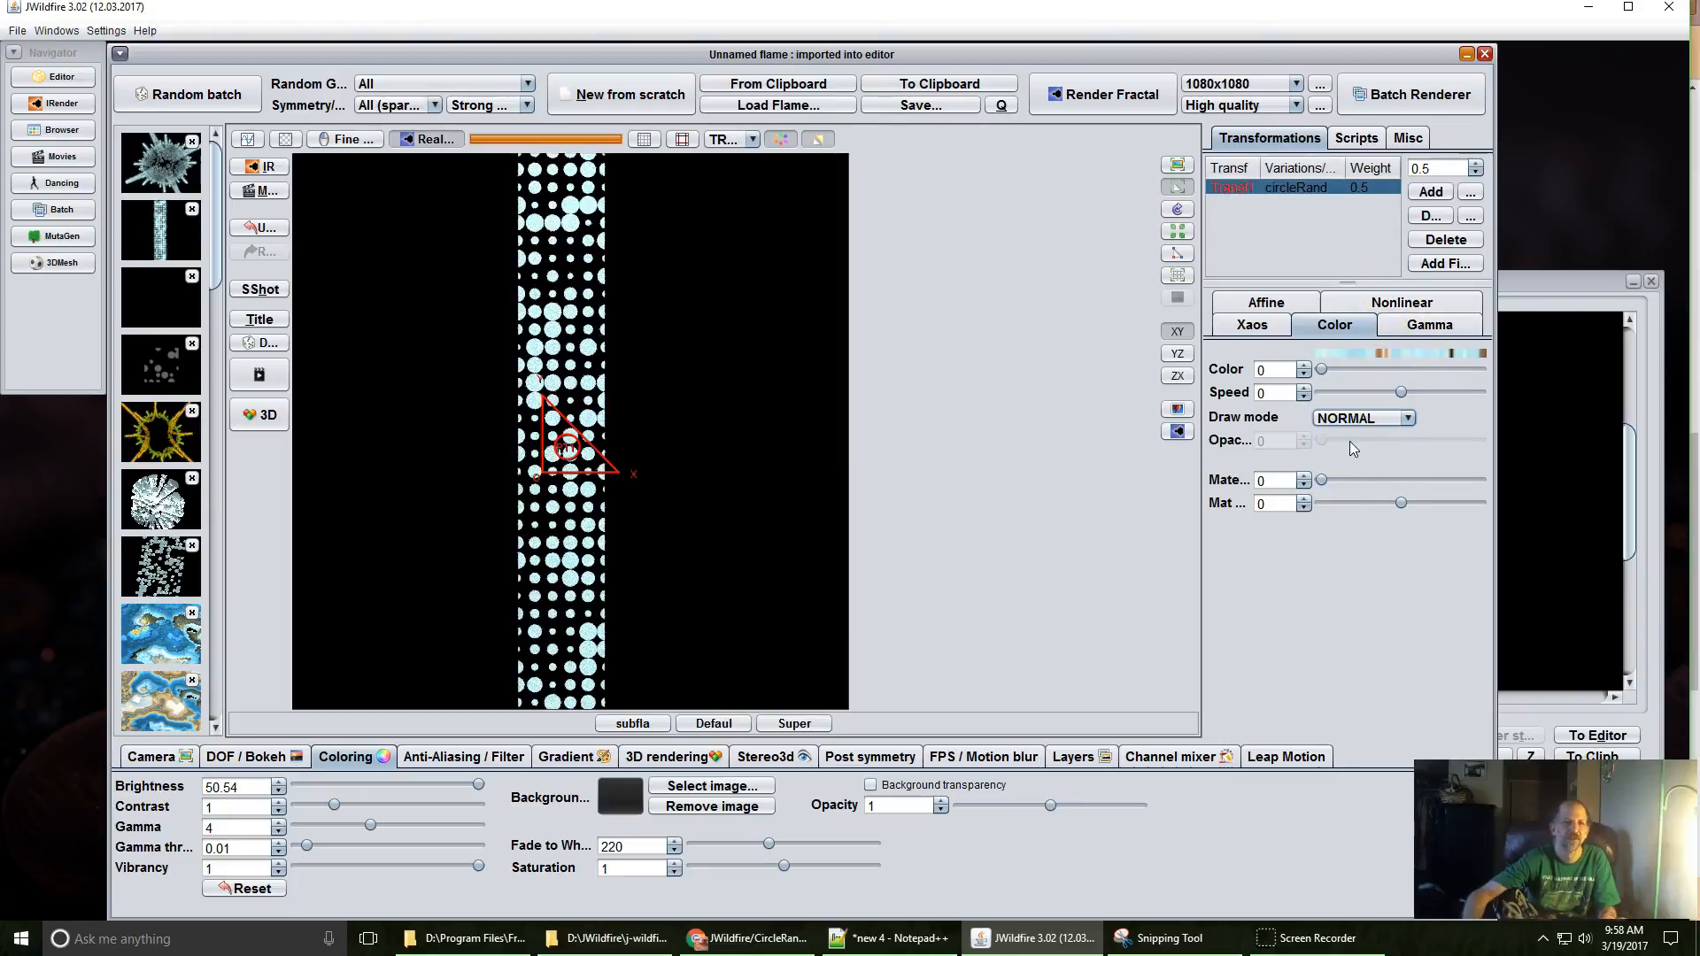
# Set the circleRand variation's X and Y to 10 and reduce Dens to 0.268.
pyautogui.click(1404, 304)
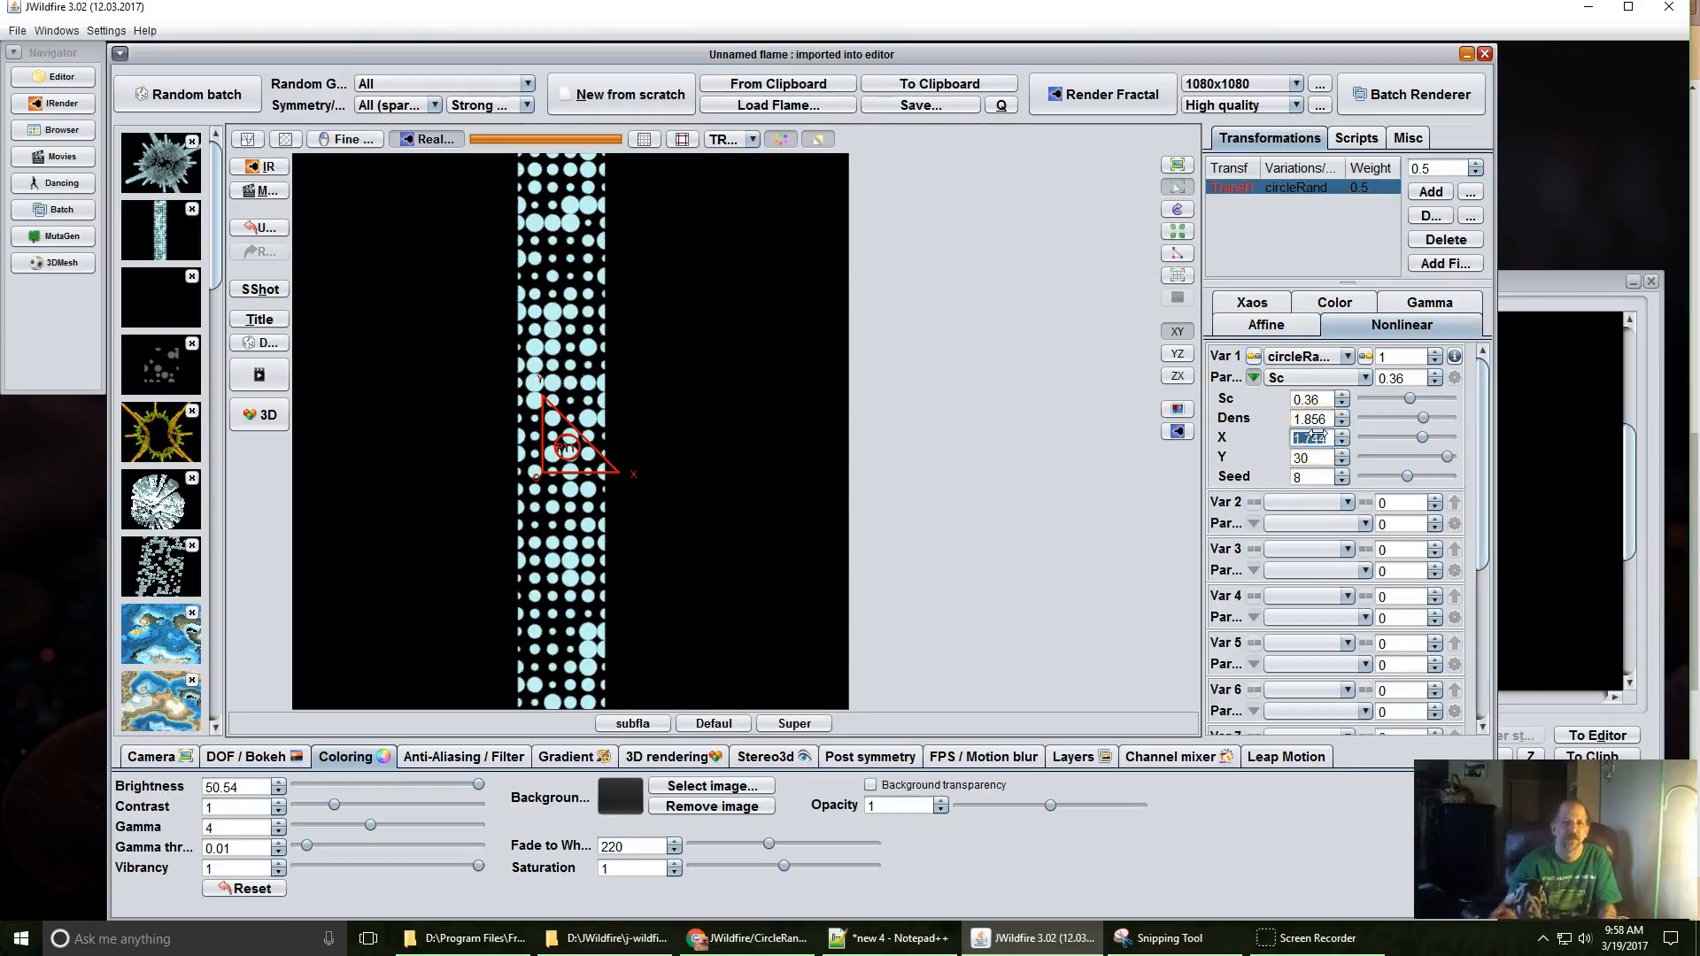
pyautogui.write('10')
pyautogui.press('Return')
pyautogui.click(1321, 481)
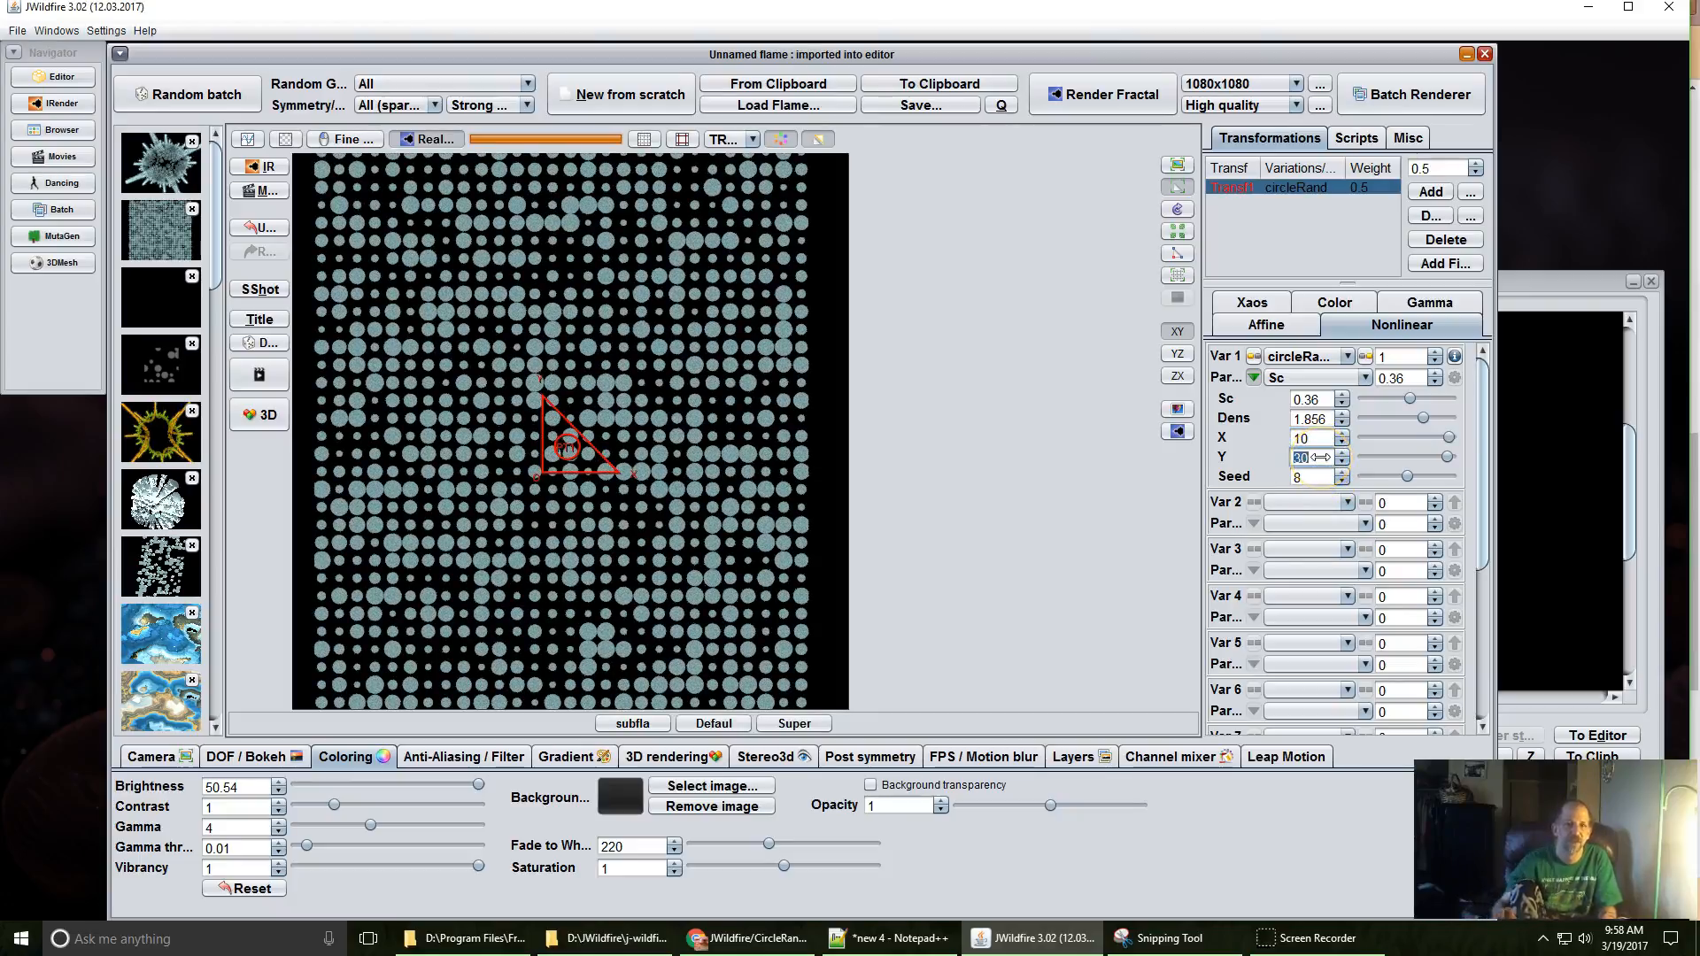
pyautogui.press('Return')
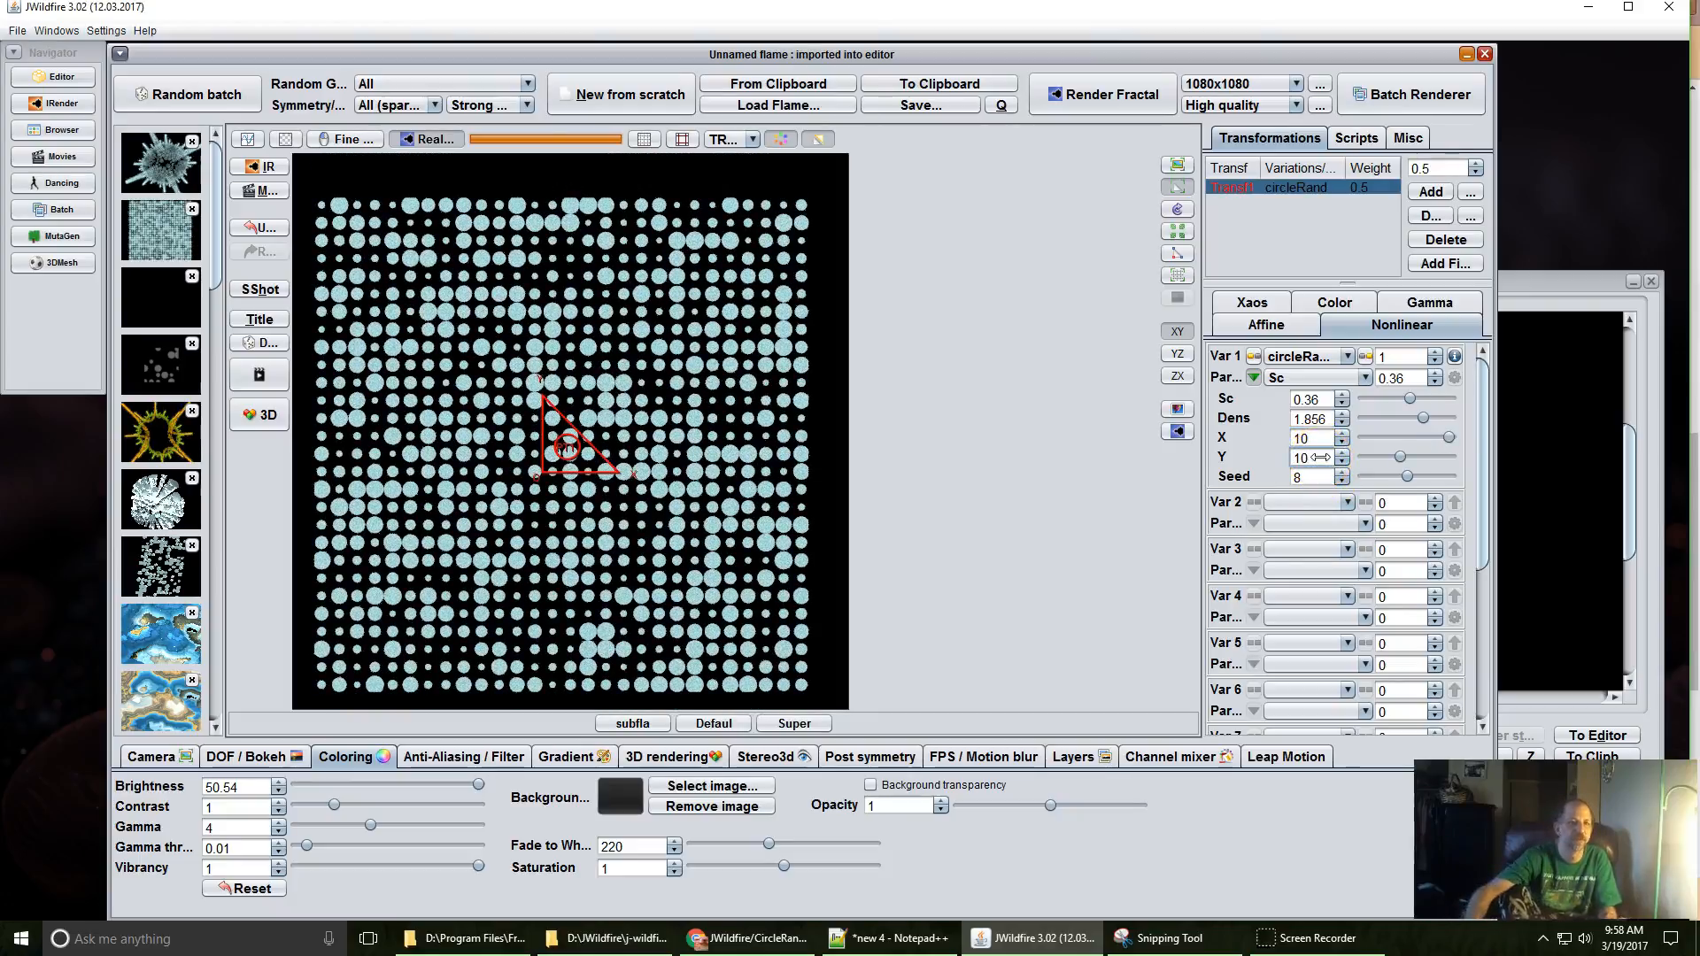
pyautogui.moveTo(1321, 423); pyautogui.dragTo(973, 452)
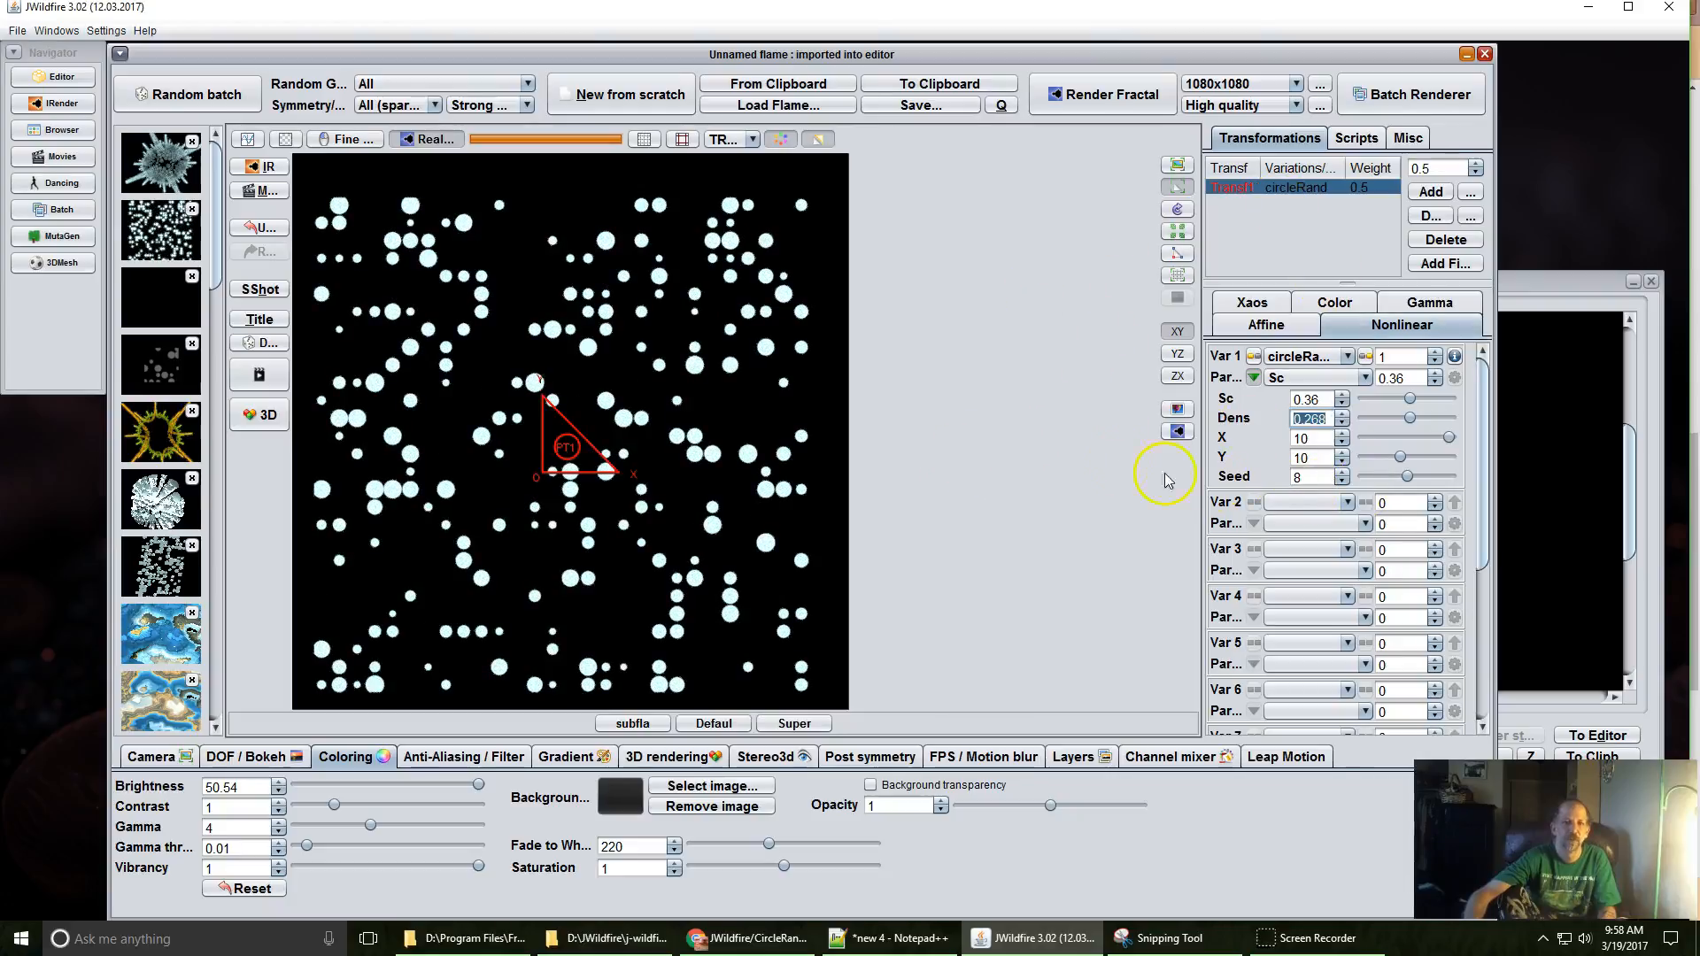
# Add extrude as the transform's second variation with an amount of 0.748.
pyautogui.click(1328, 502)
pyautogui.scroll(-2, 1305, 336)
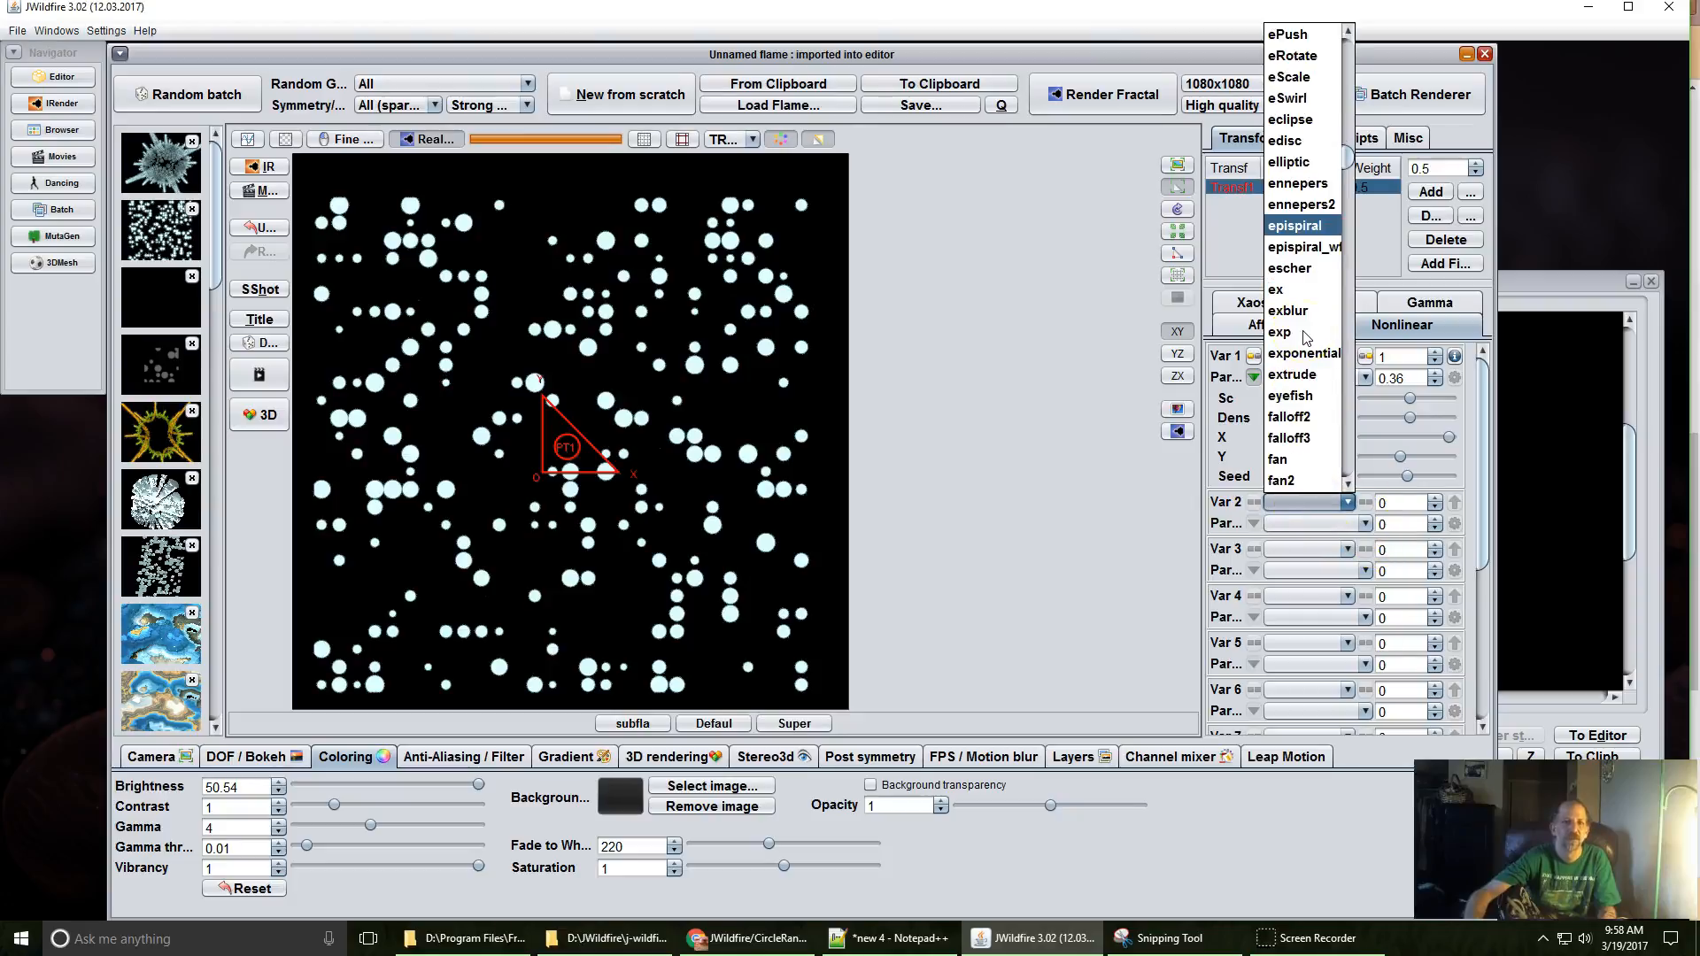
pyautogui.click(1291, 377)
pyautogui.moveTo(1386, 499); pyautogui.dragTo(1556, 470)
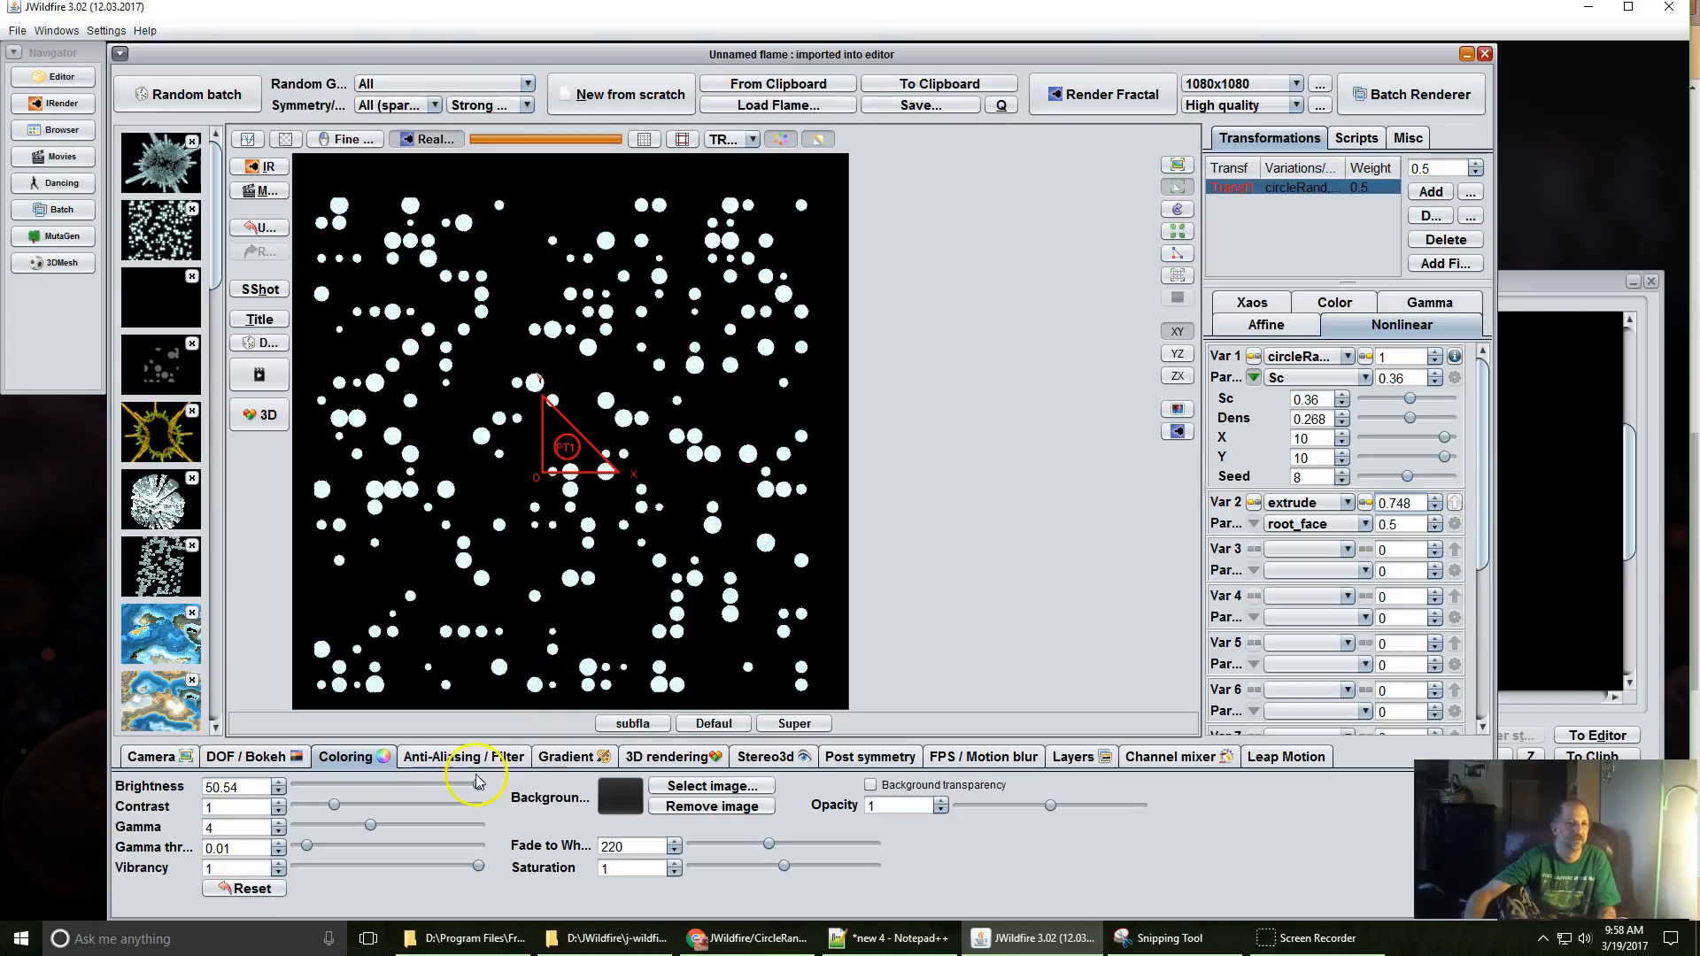
# Tilt the camera to a pitch of 44.4 and increase the pixels per unit to enlarge the extruded circles.
pyautogui.click(161, 757)
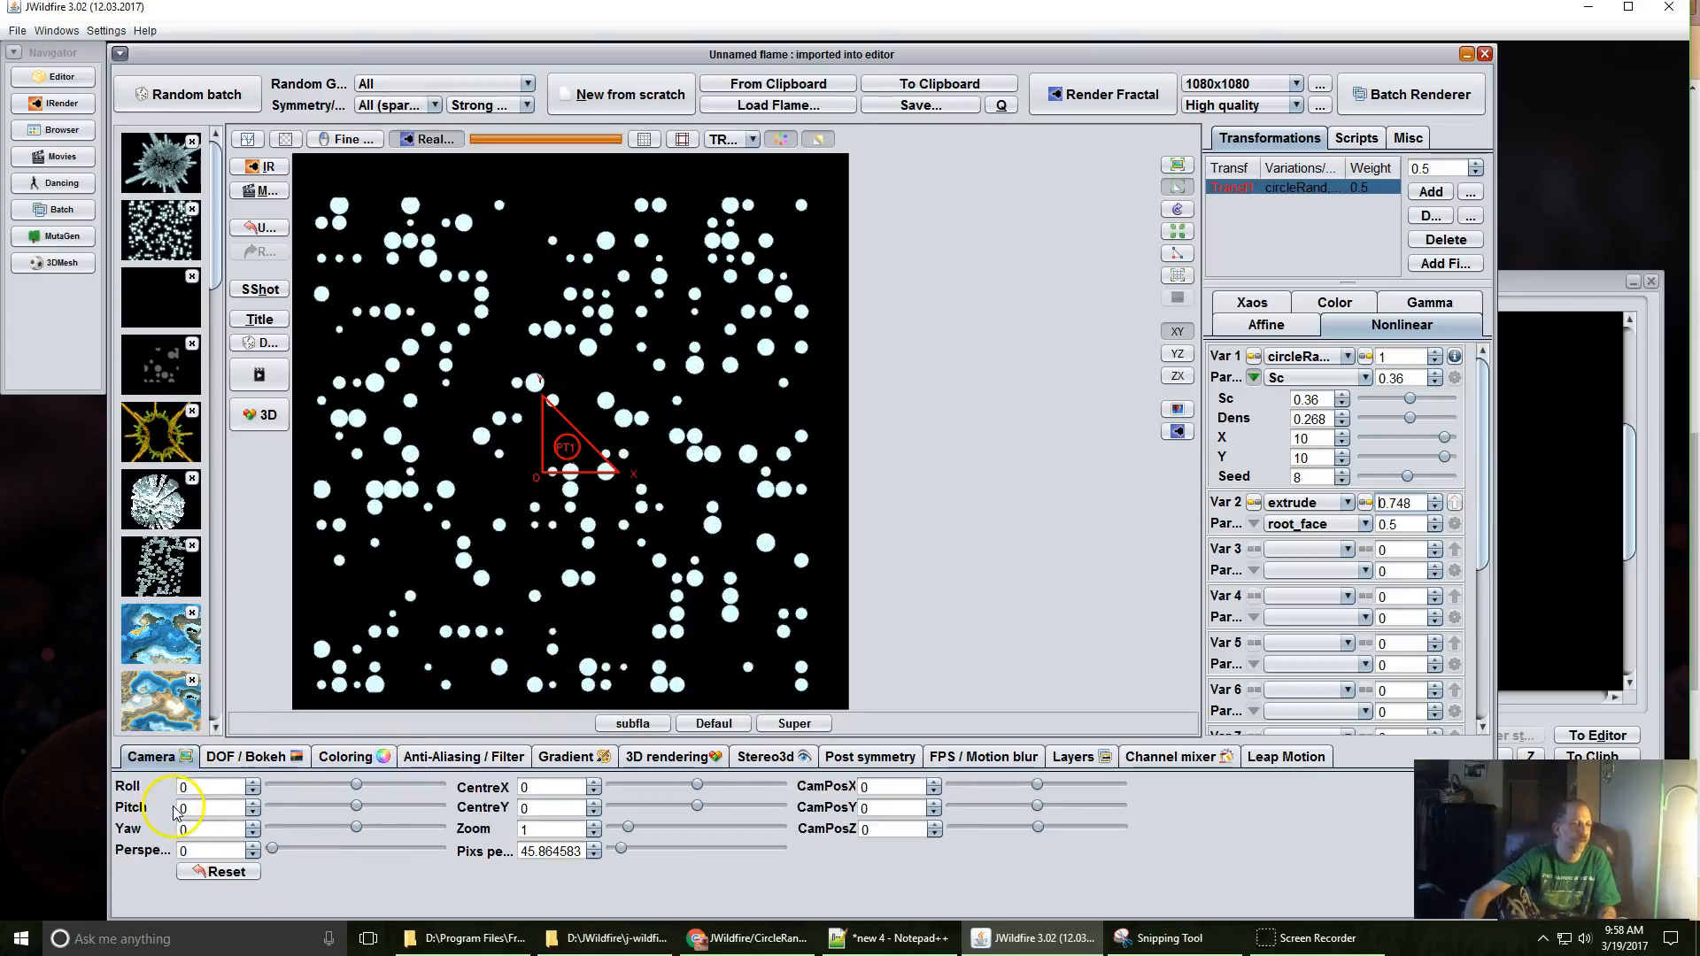
pyautogui.moveTo(198, 810); pyautogui.dragTo(328, 778)
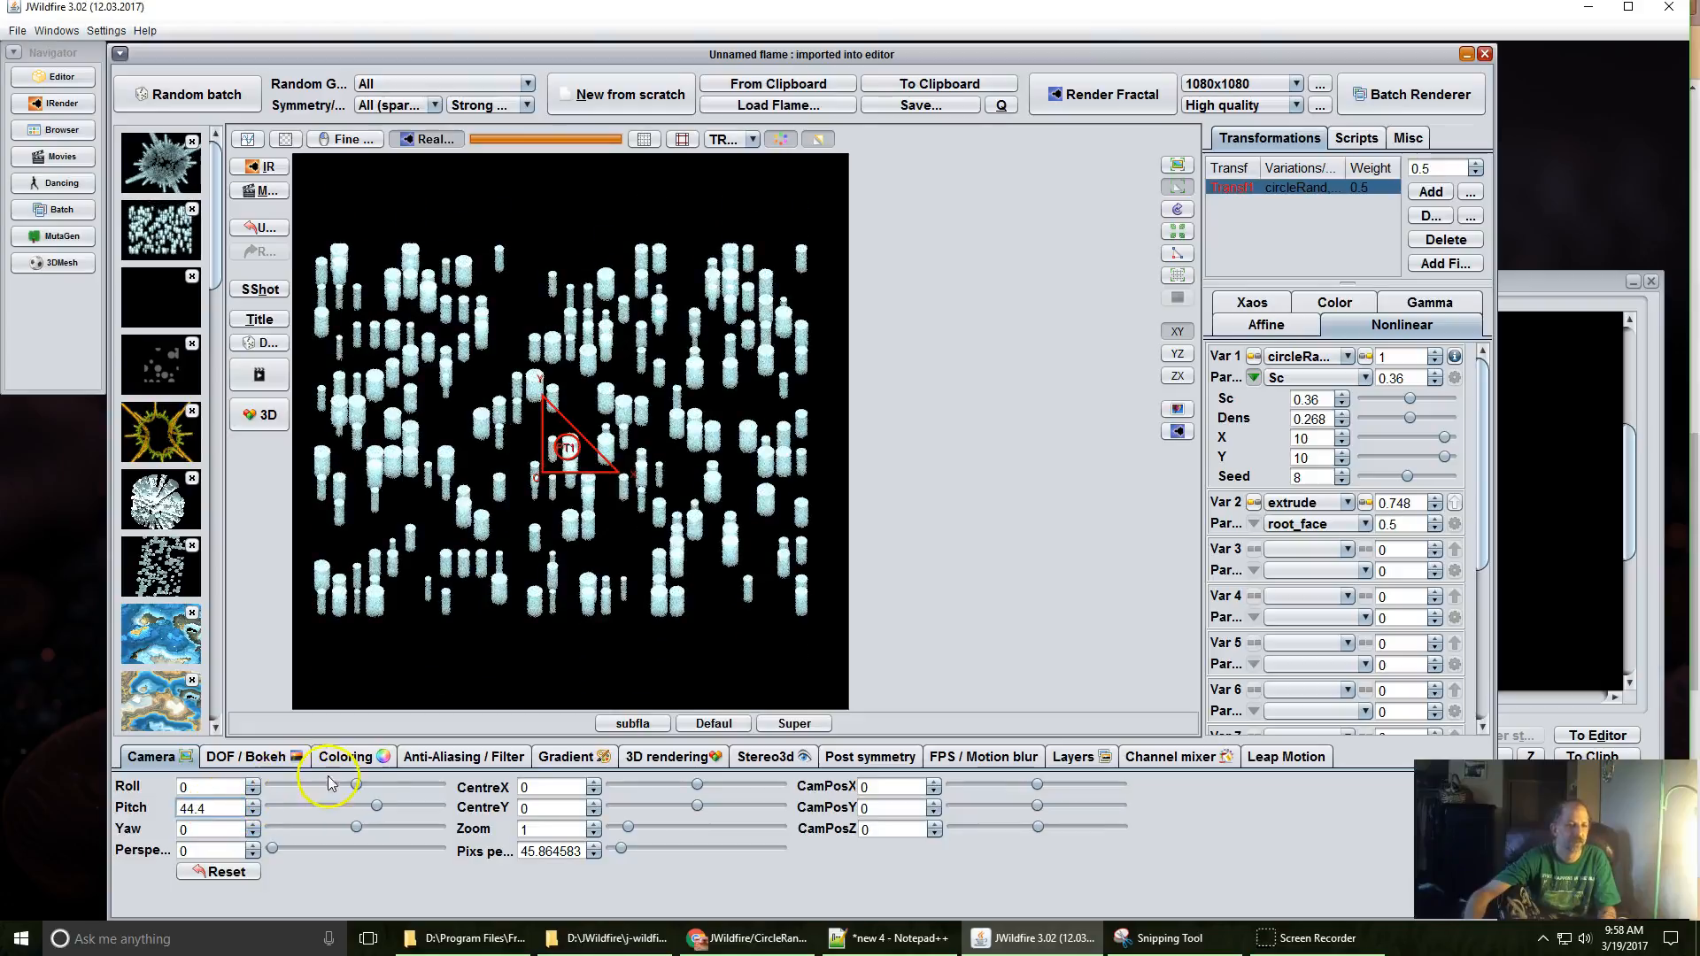
pyautogui.moveTo(531, 851); pyautogui.dragTo(587, 841)
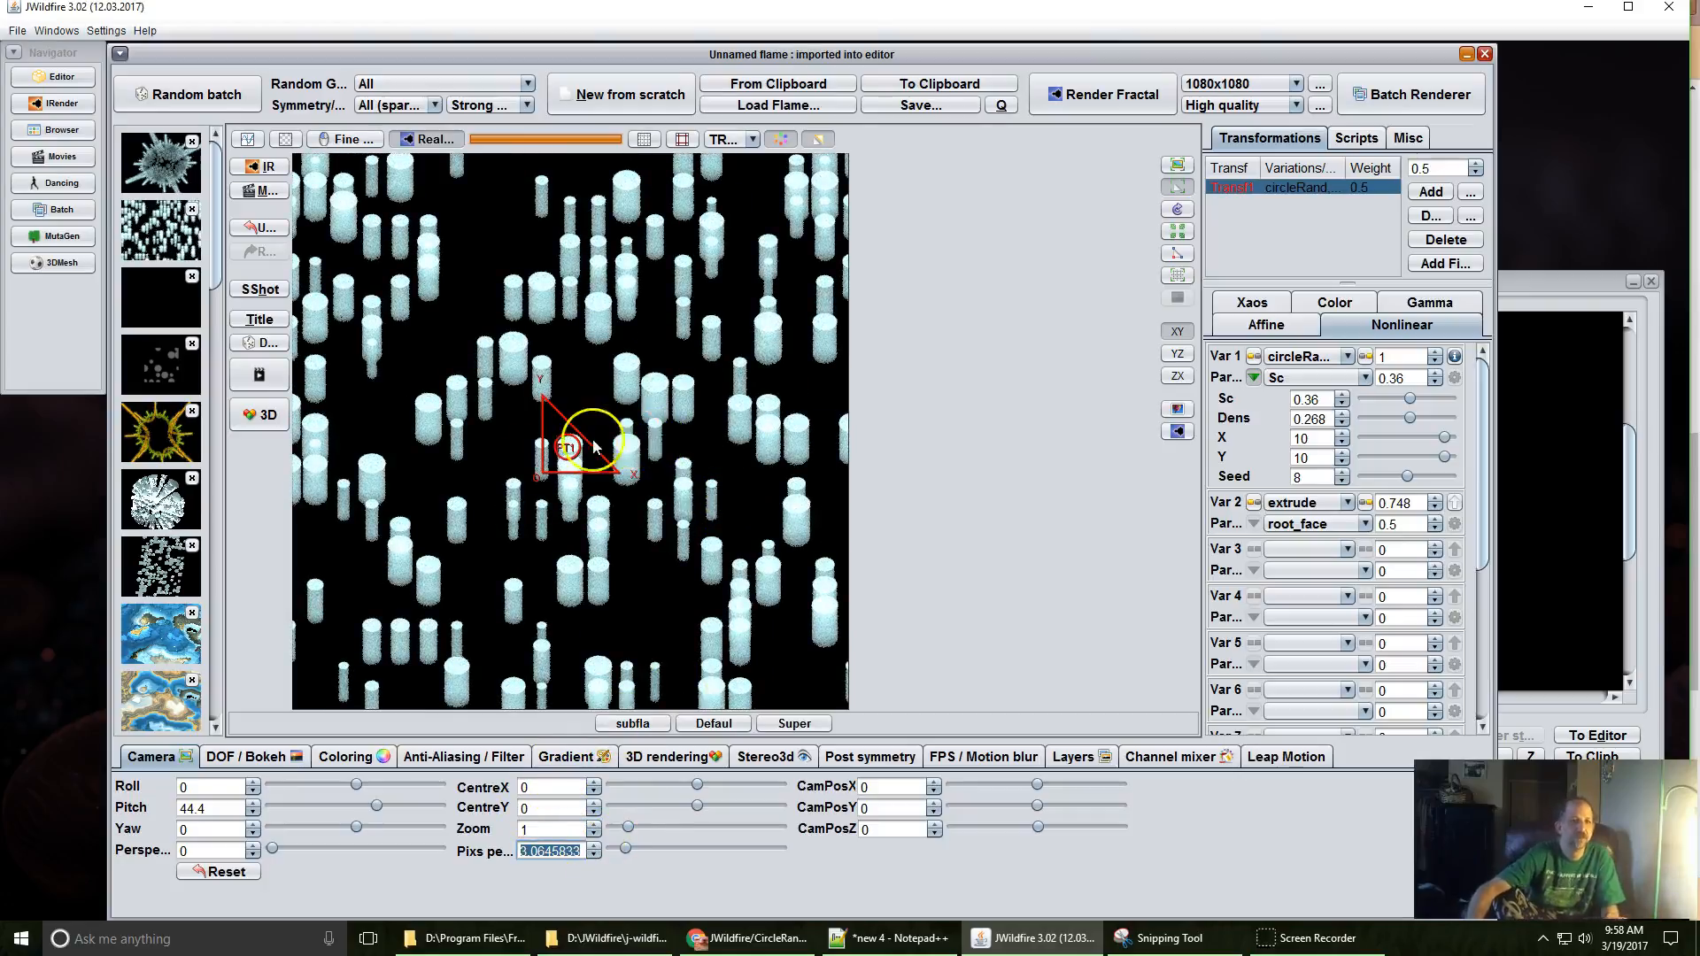
# Scale the circleRand transform up slightly and set its extrude variation's amount to 1.636.
pyautogui.scroll(3, 638, 460)
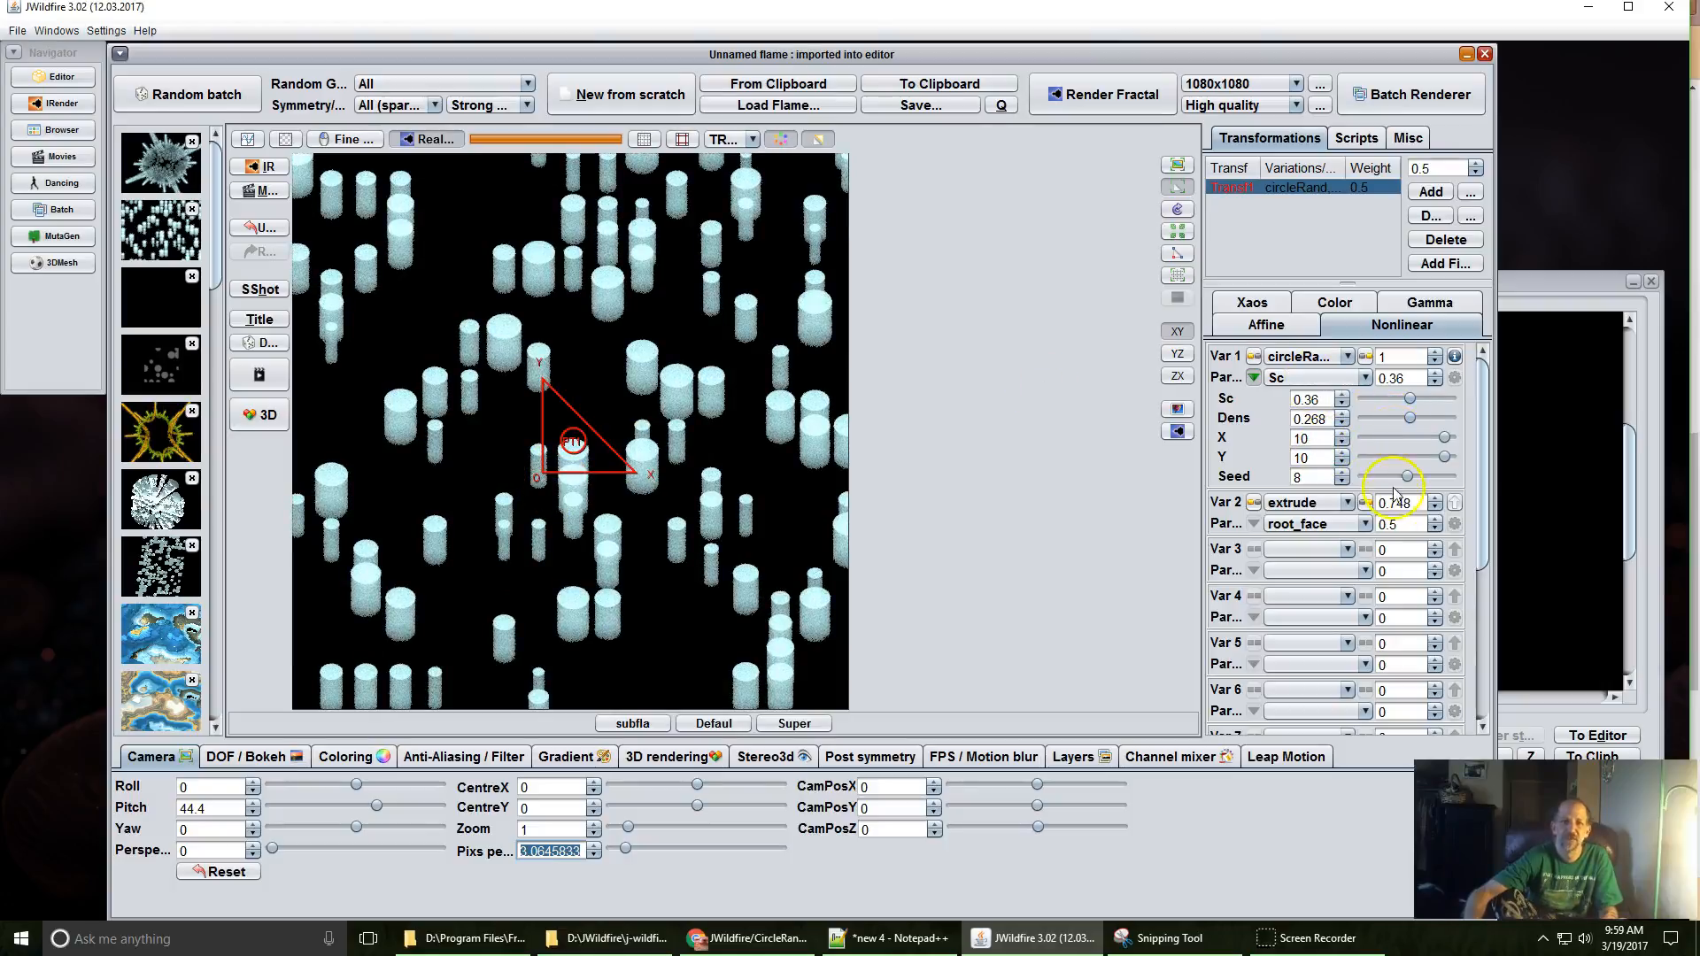
pyautogui.moveTo(1395, 502); pyautogui.dragTo(1591, 487)
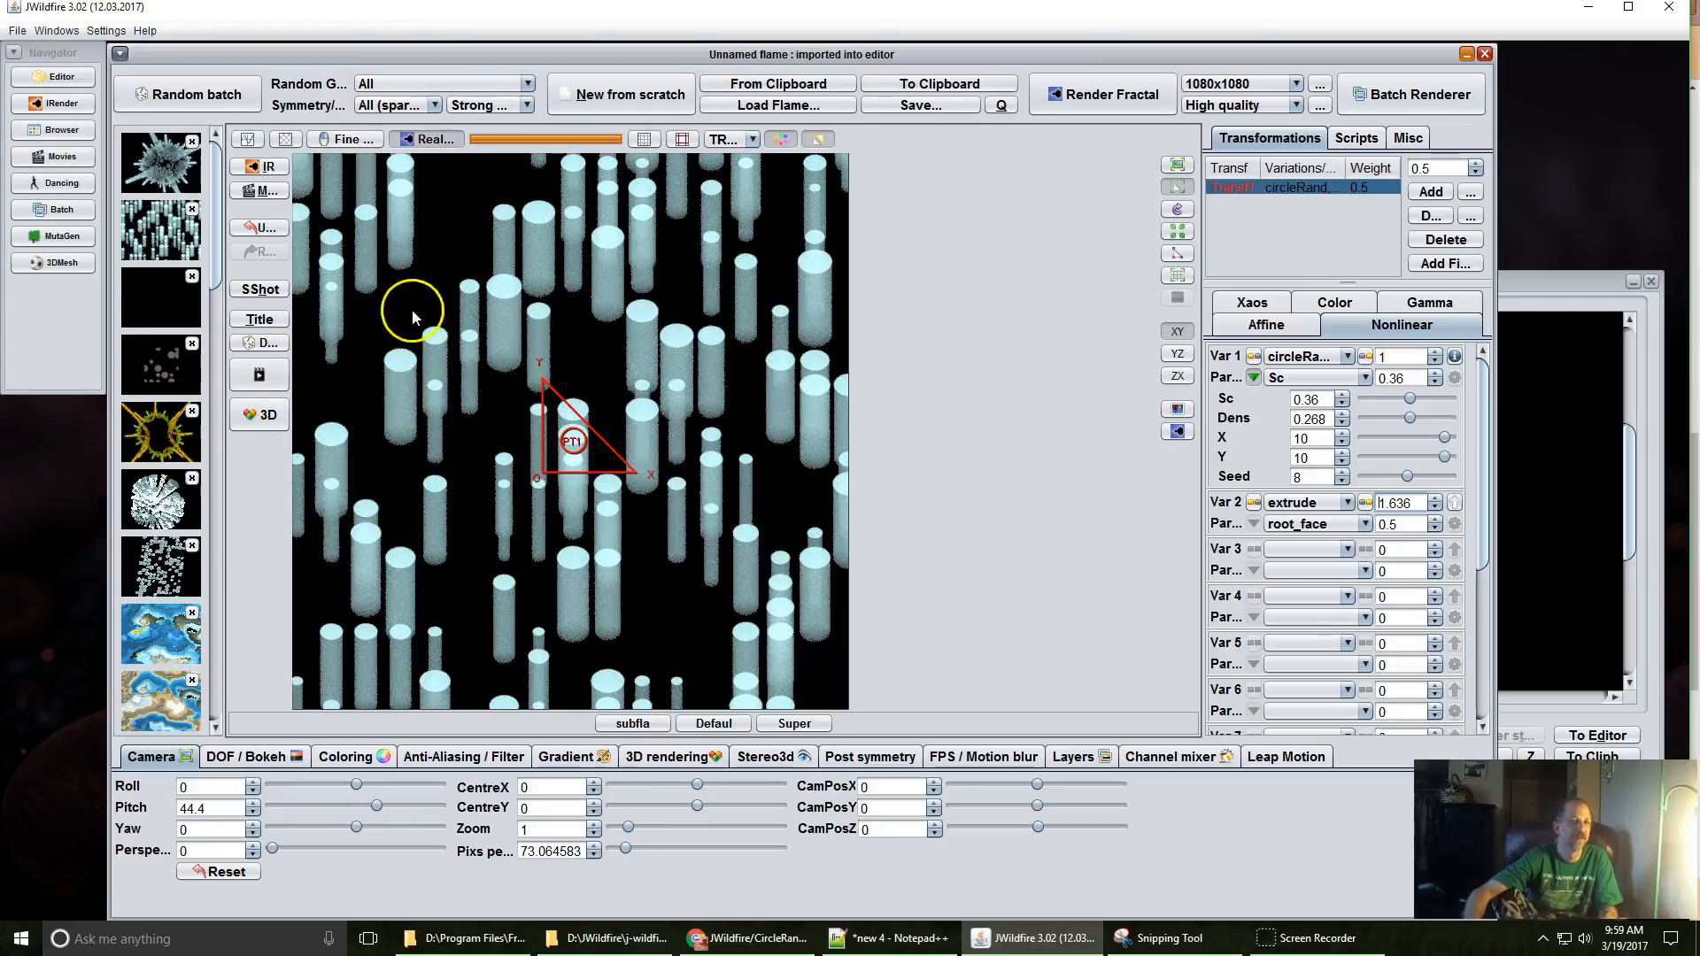
# Enable solid 3D rendering, set Material 0's ambient value to 1.5, and start the progressive preview.
pyautogui.click(259, 415)
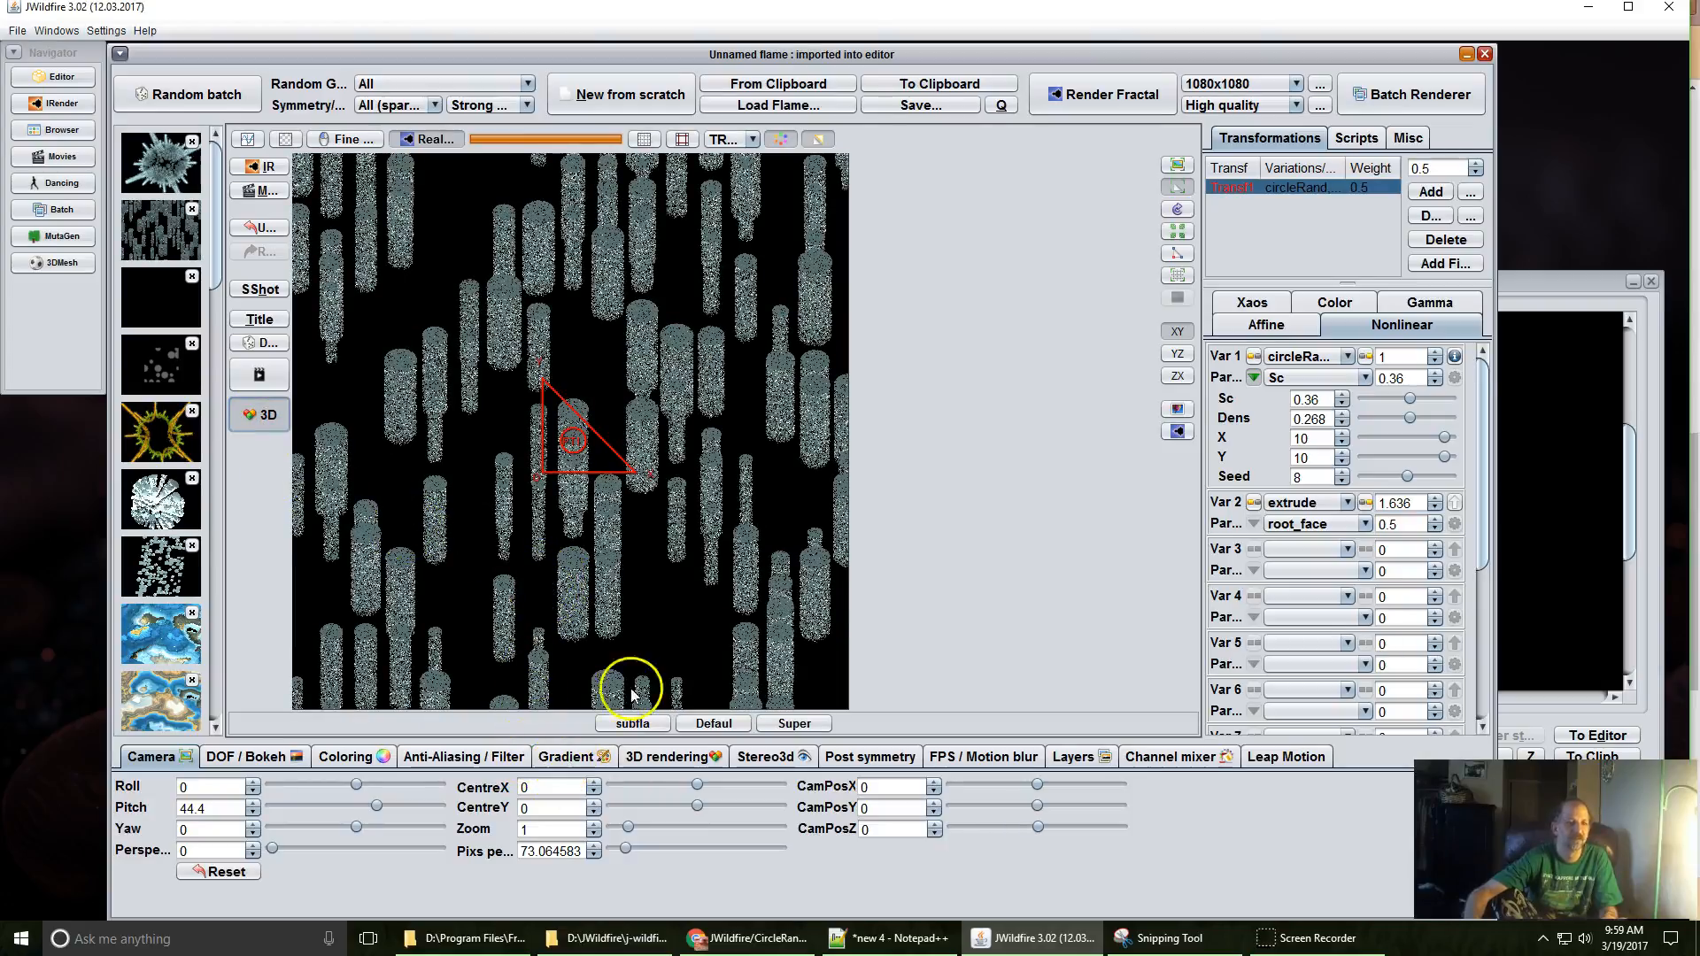
pyautogui.click(666, 757)
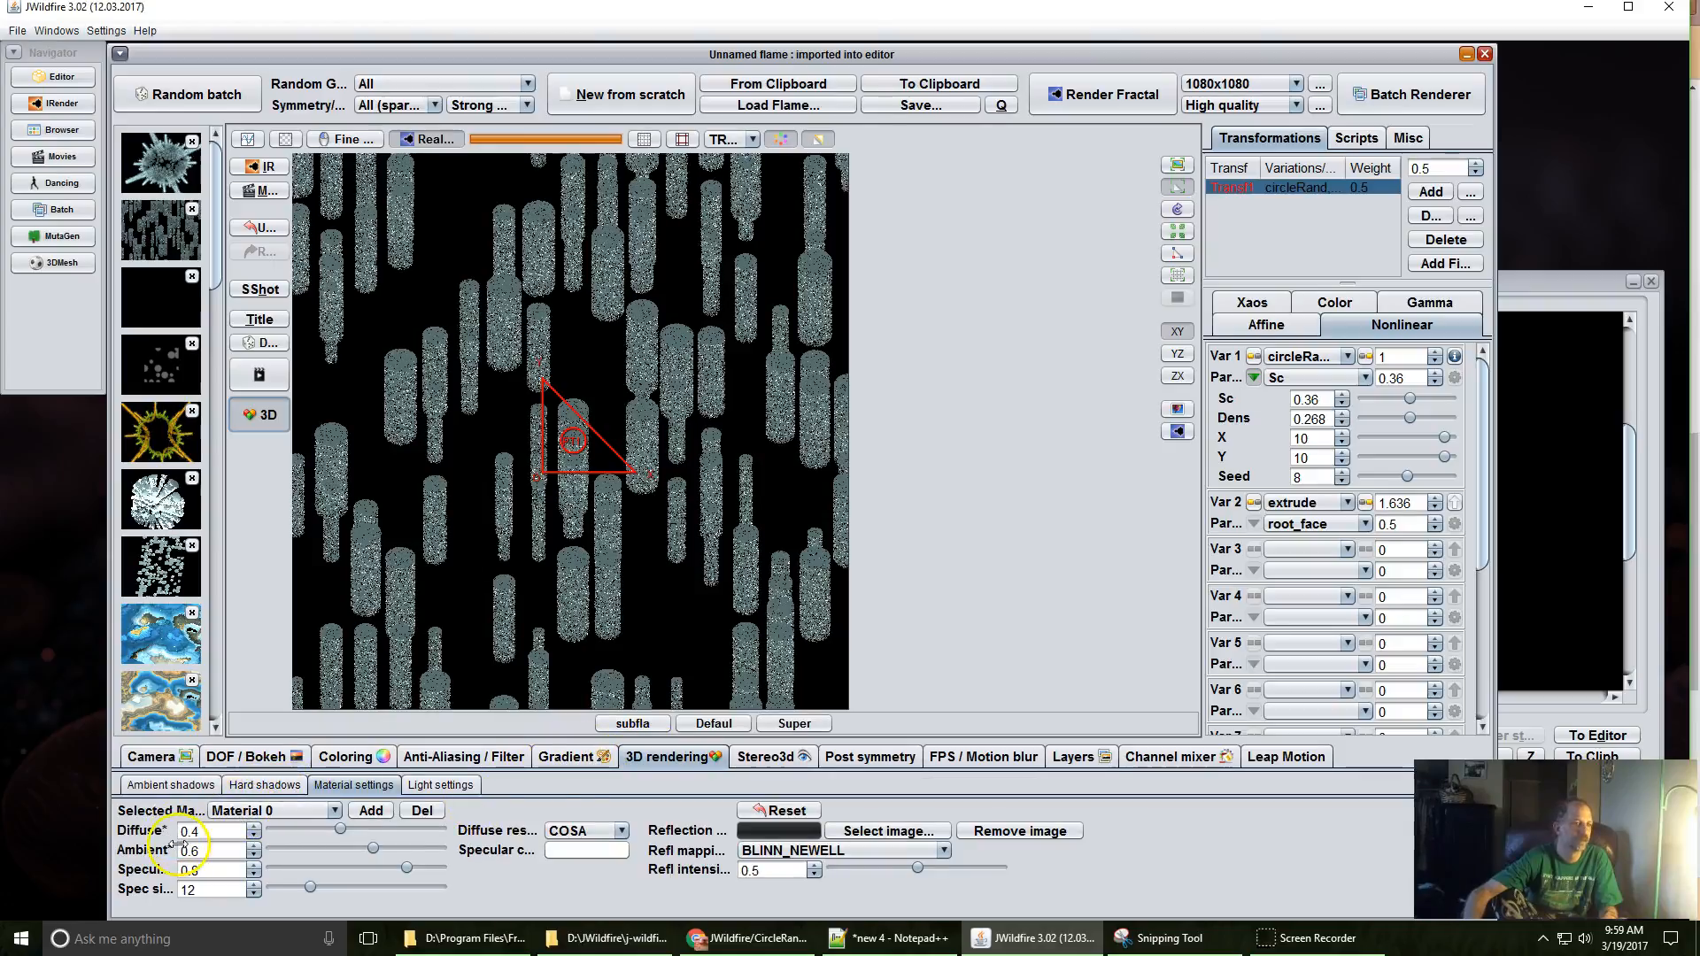
pyautogui.moveTo(201, 849); pyautogui.dragTo(249, 854)
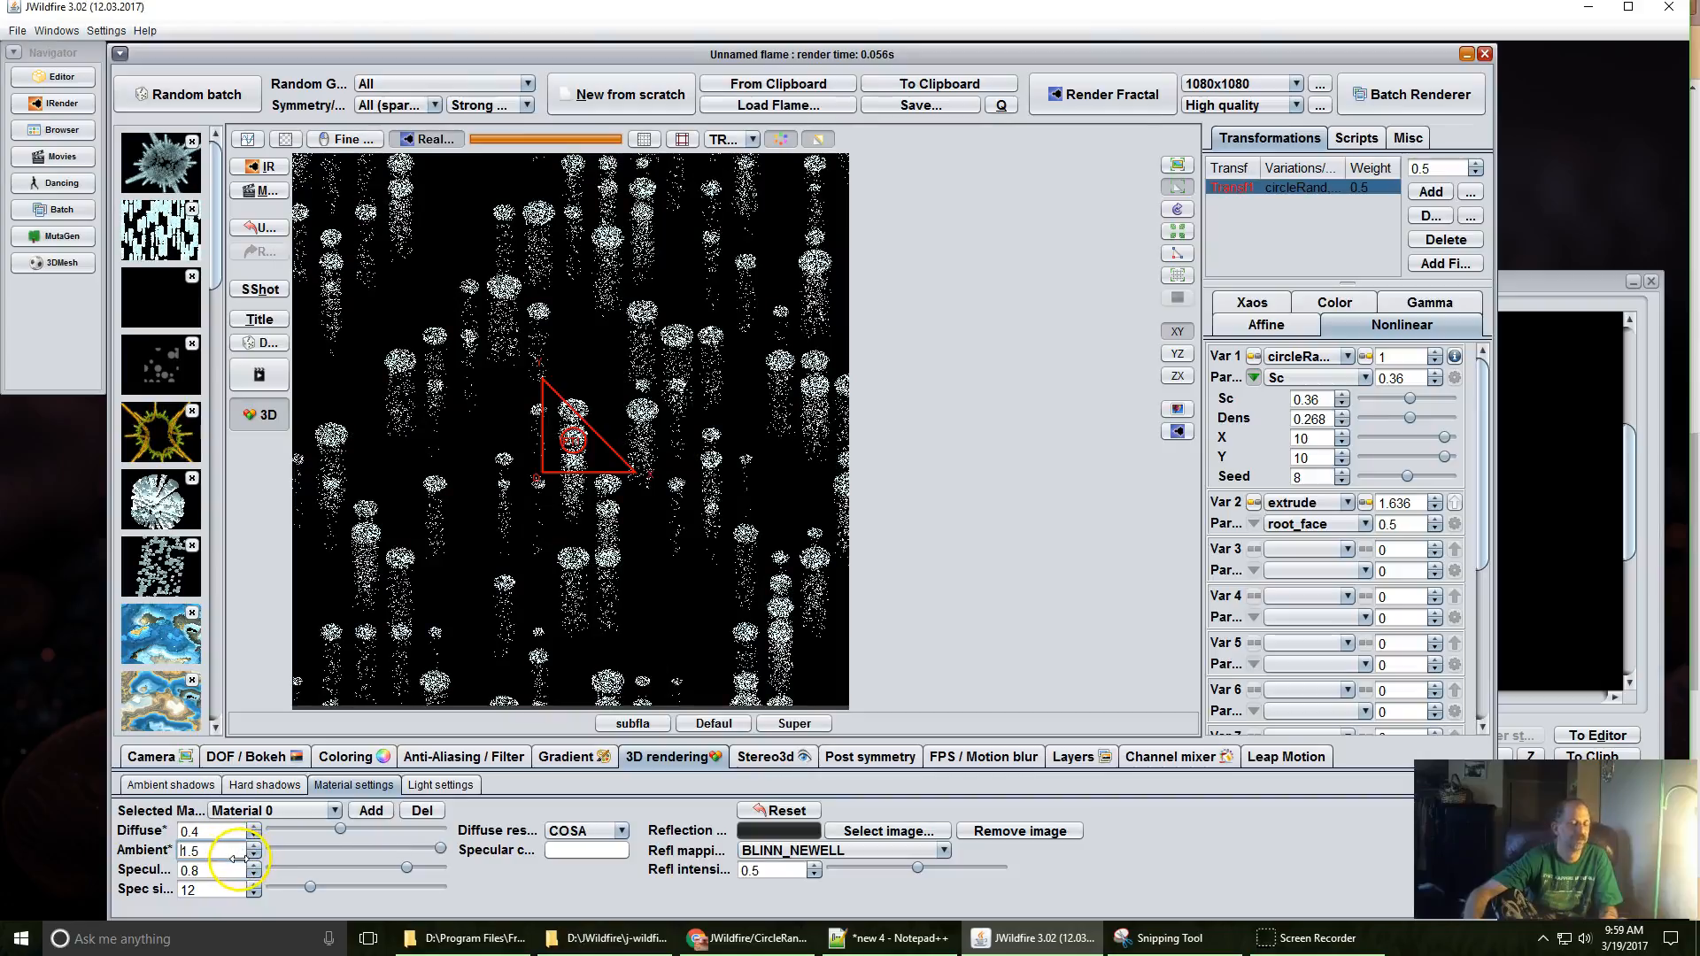
pyautogui.click(1176, 435)
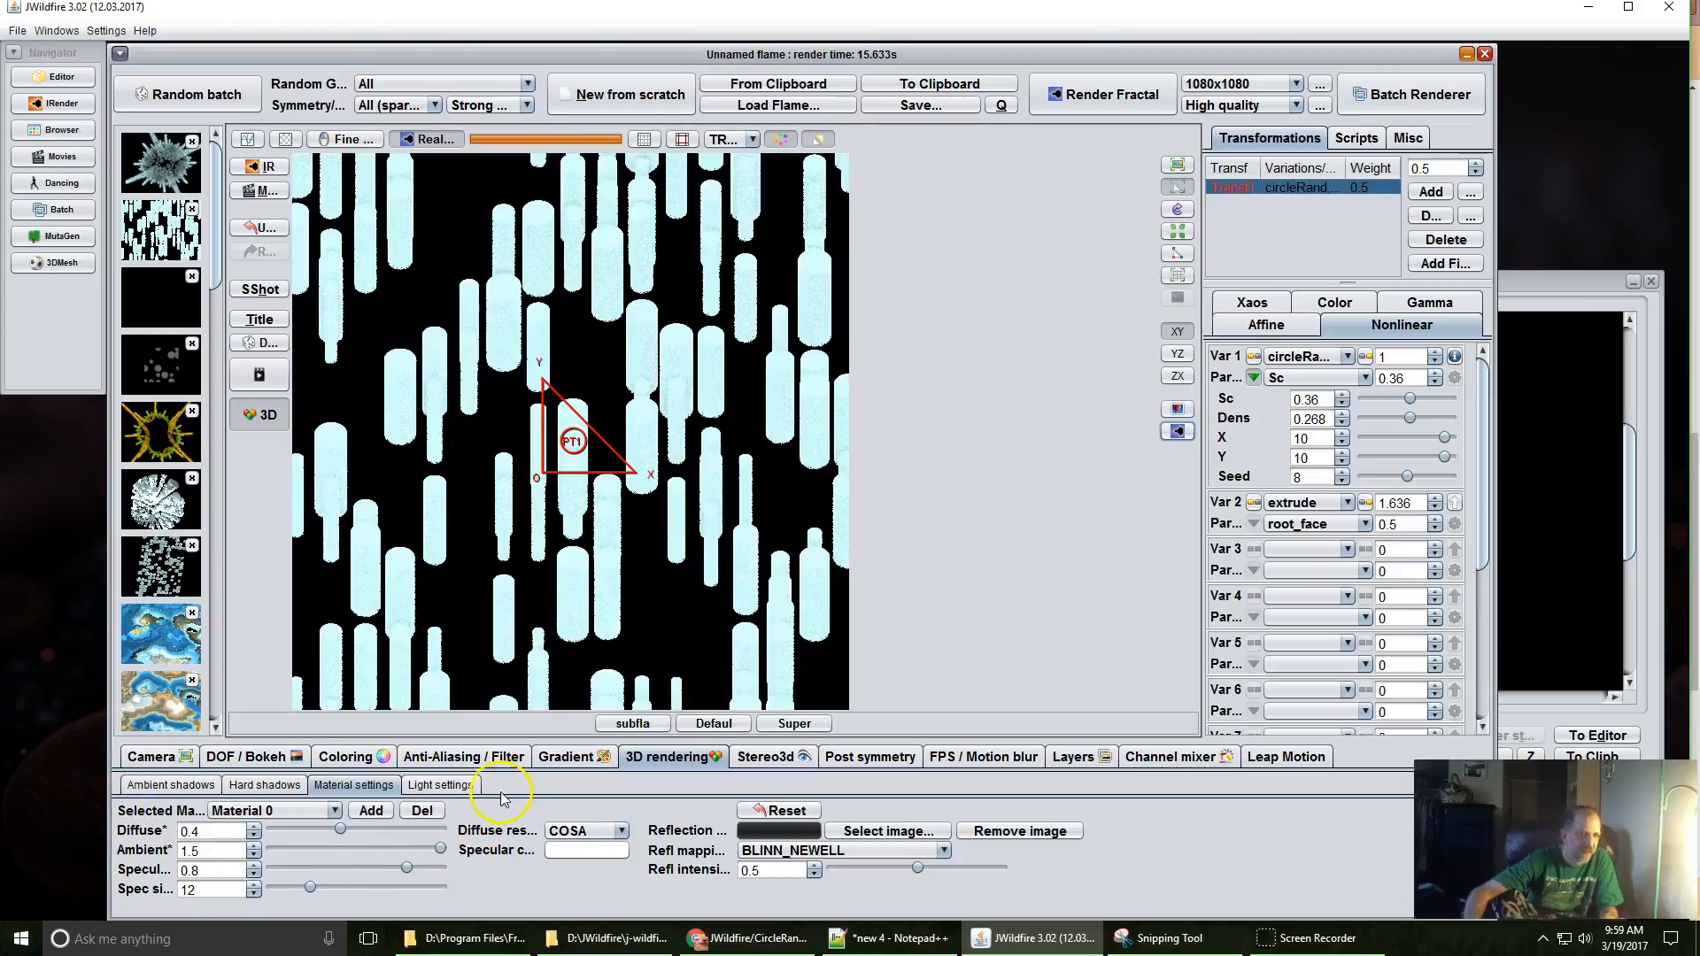
# Set the hard shadow type of the 3D rendering to FAST.
pyautogui.click(264, 785)
pyautogui.click(244, 813)
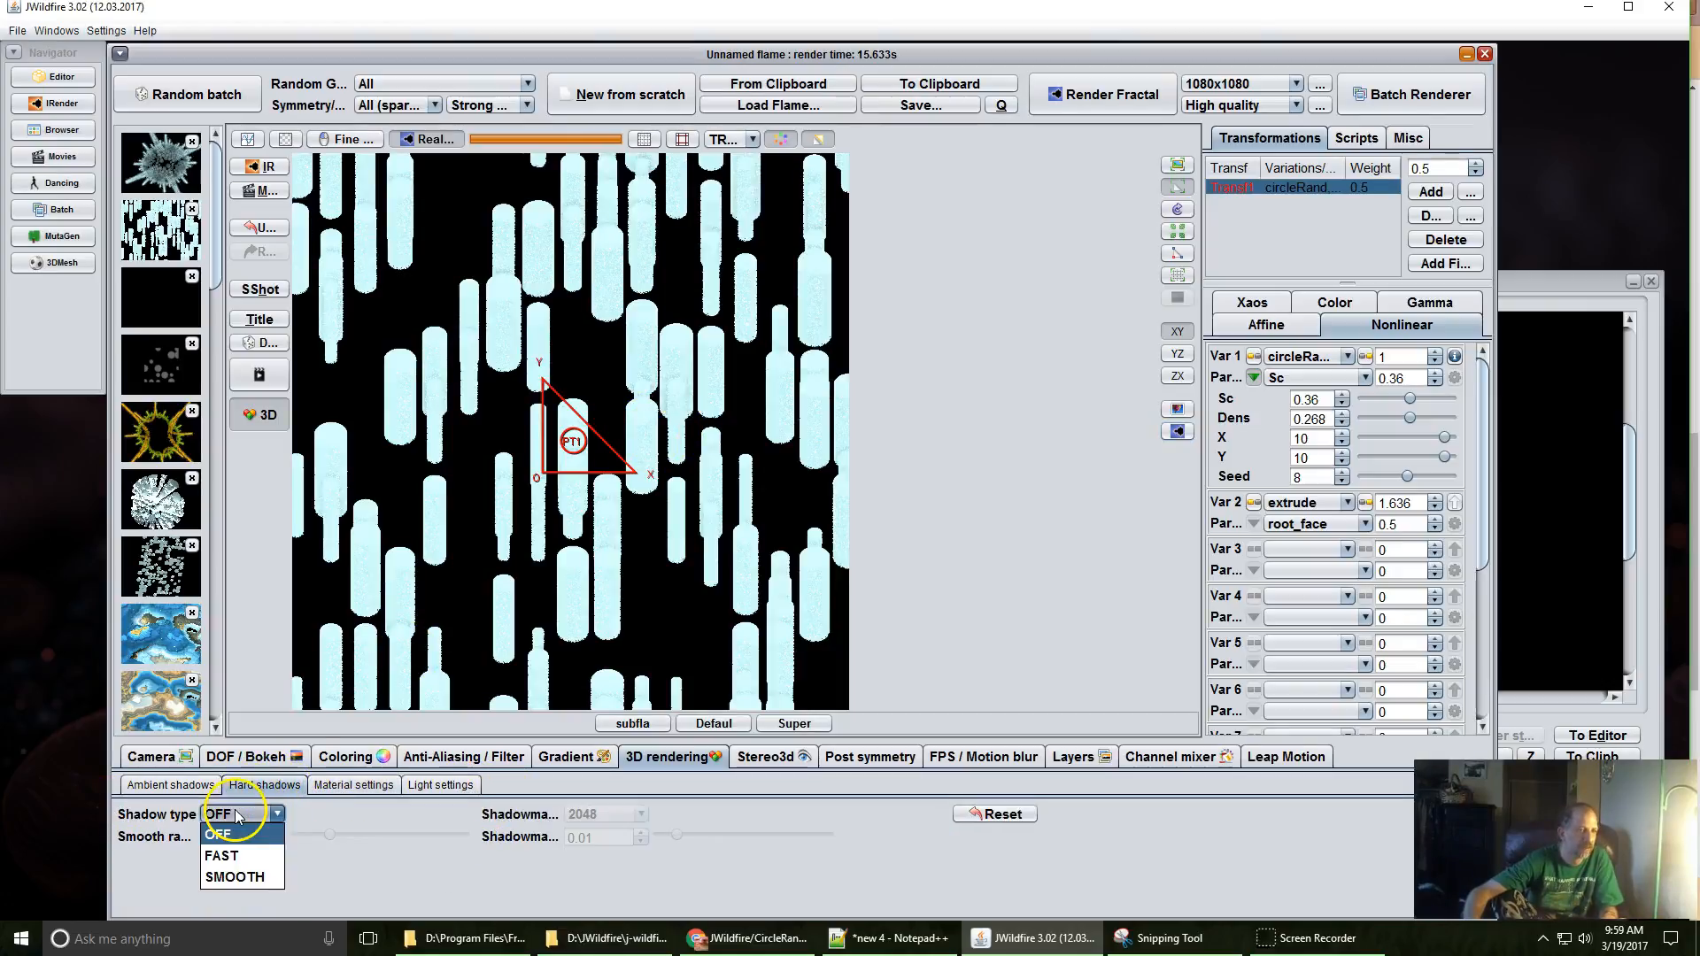
pyautogui.click(232, 857)
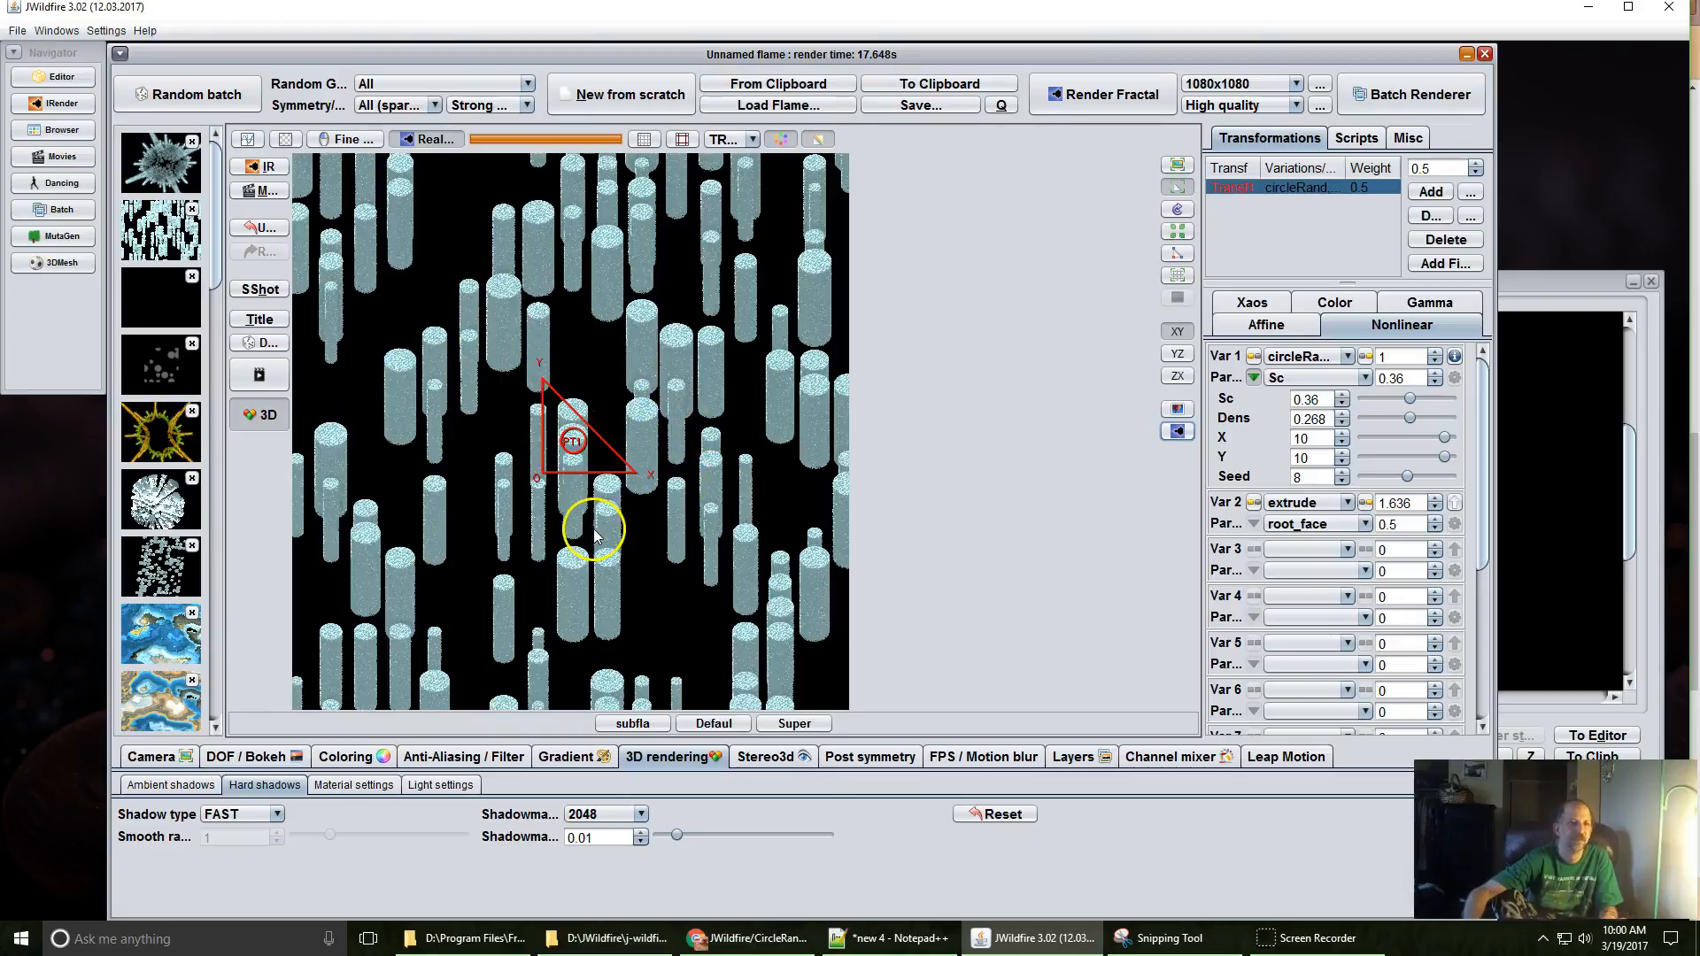
# Rotate the transform's triangle slightly clockwise and tilt the camera to a pitch of 66.
pyautogui.moveTo(626, 494); pyautogui.dragTo(610, 492)
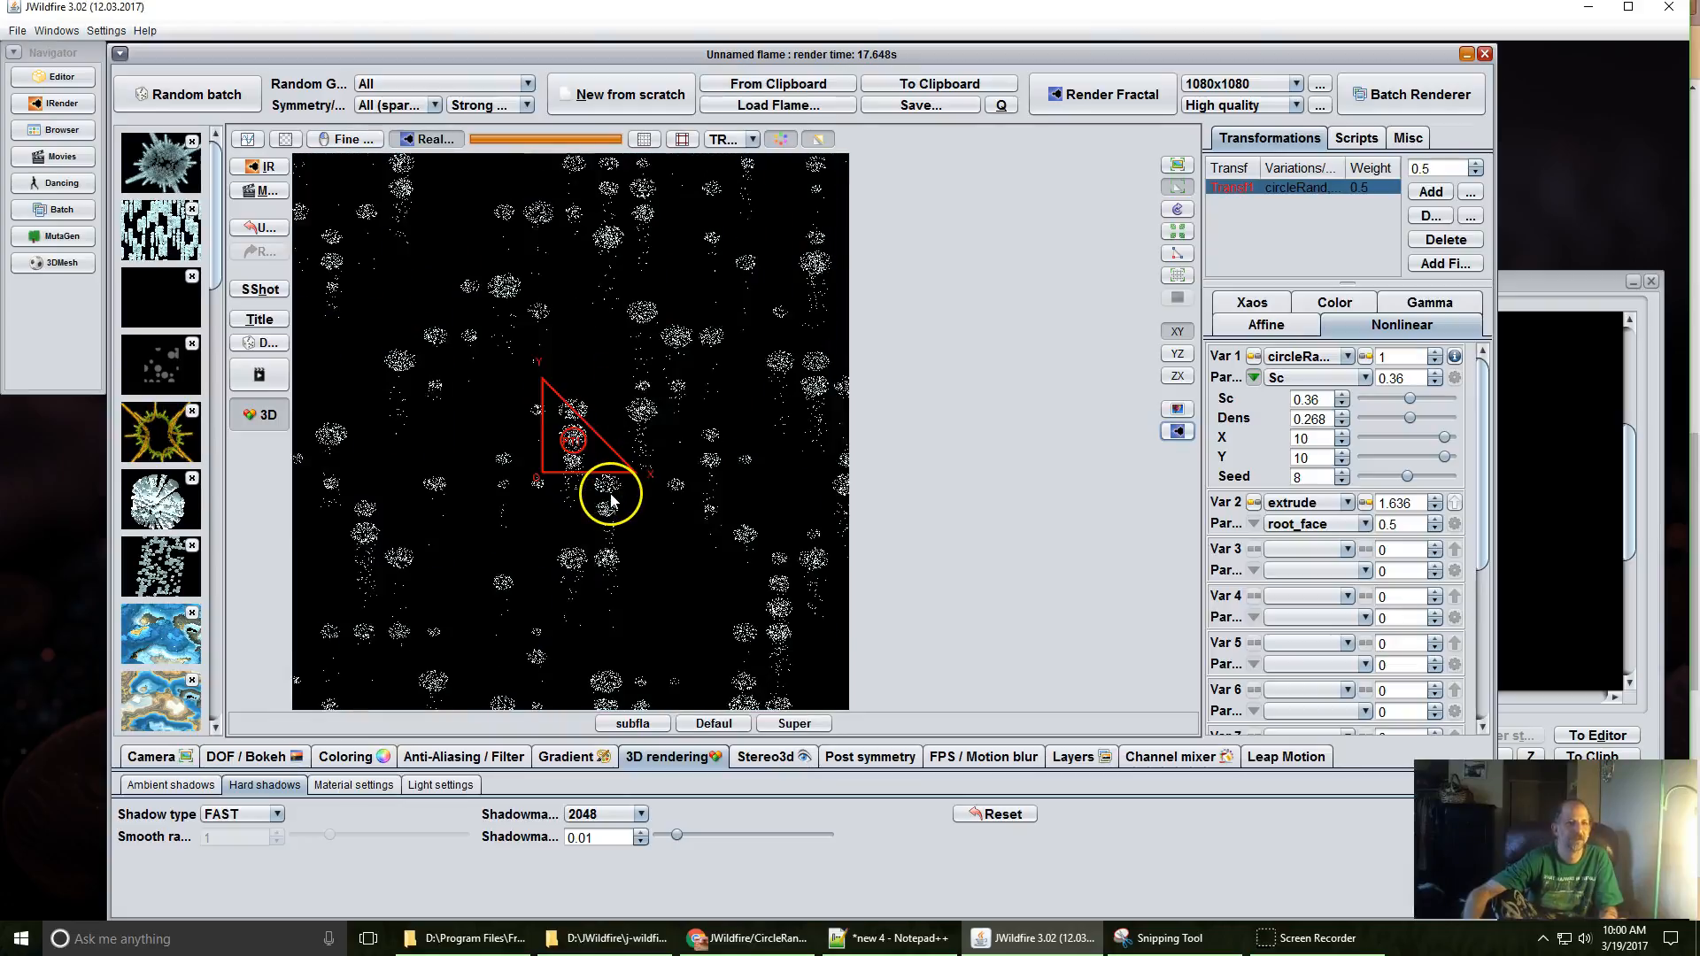
pyautogui.click(164, 762)
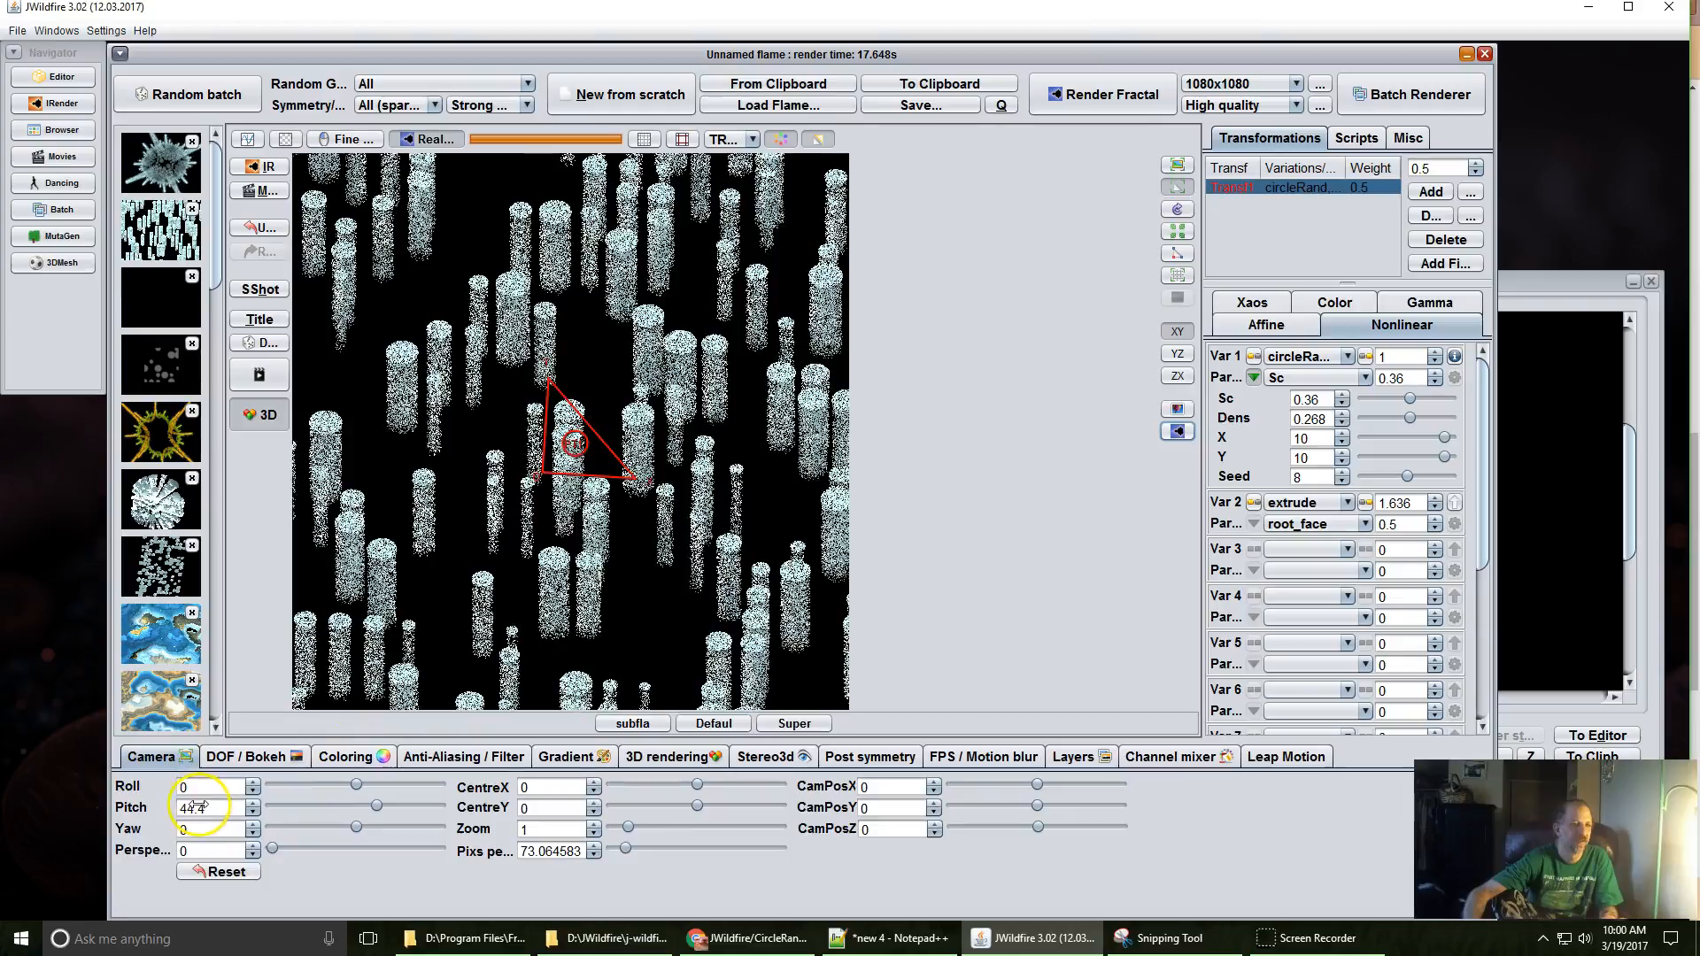
pyautogui.moveTo(207, 809); pyautogui.dragTo(260, 805)
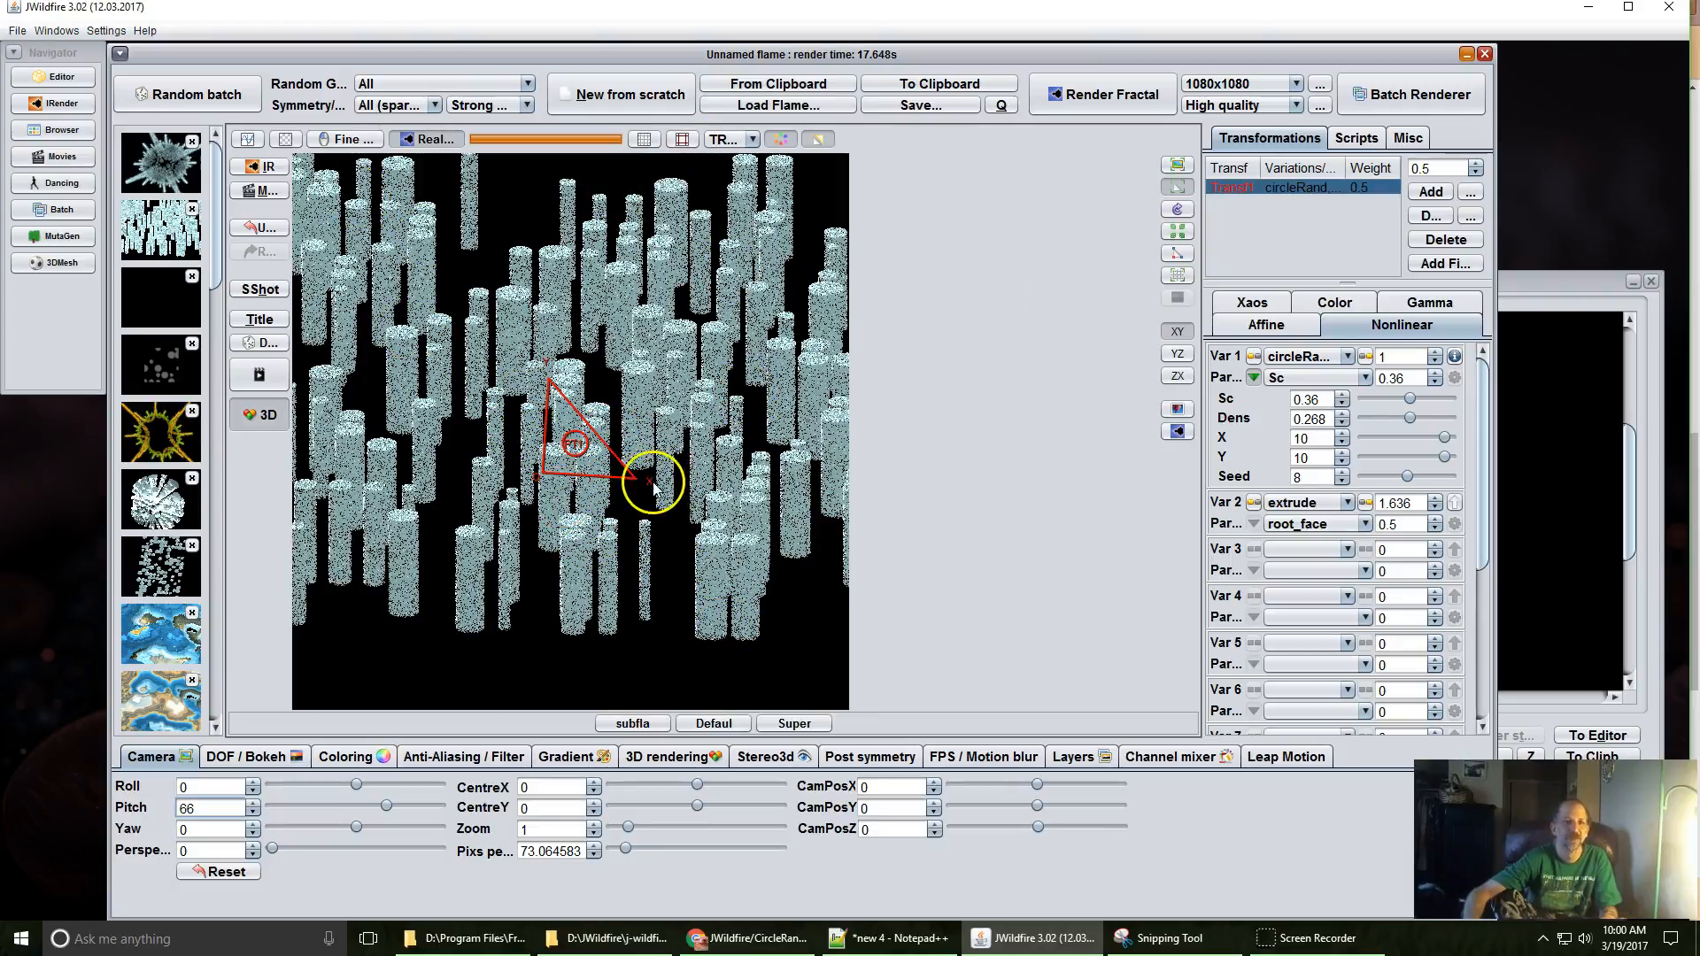
# Add waves2 as the transform's third variation with an amount of 0.576 and a scalex of -2.142.
pyautogui.click(1283, 554)
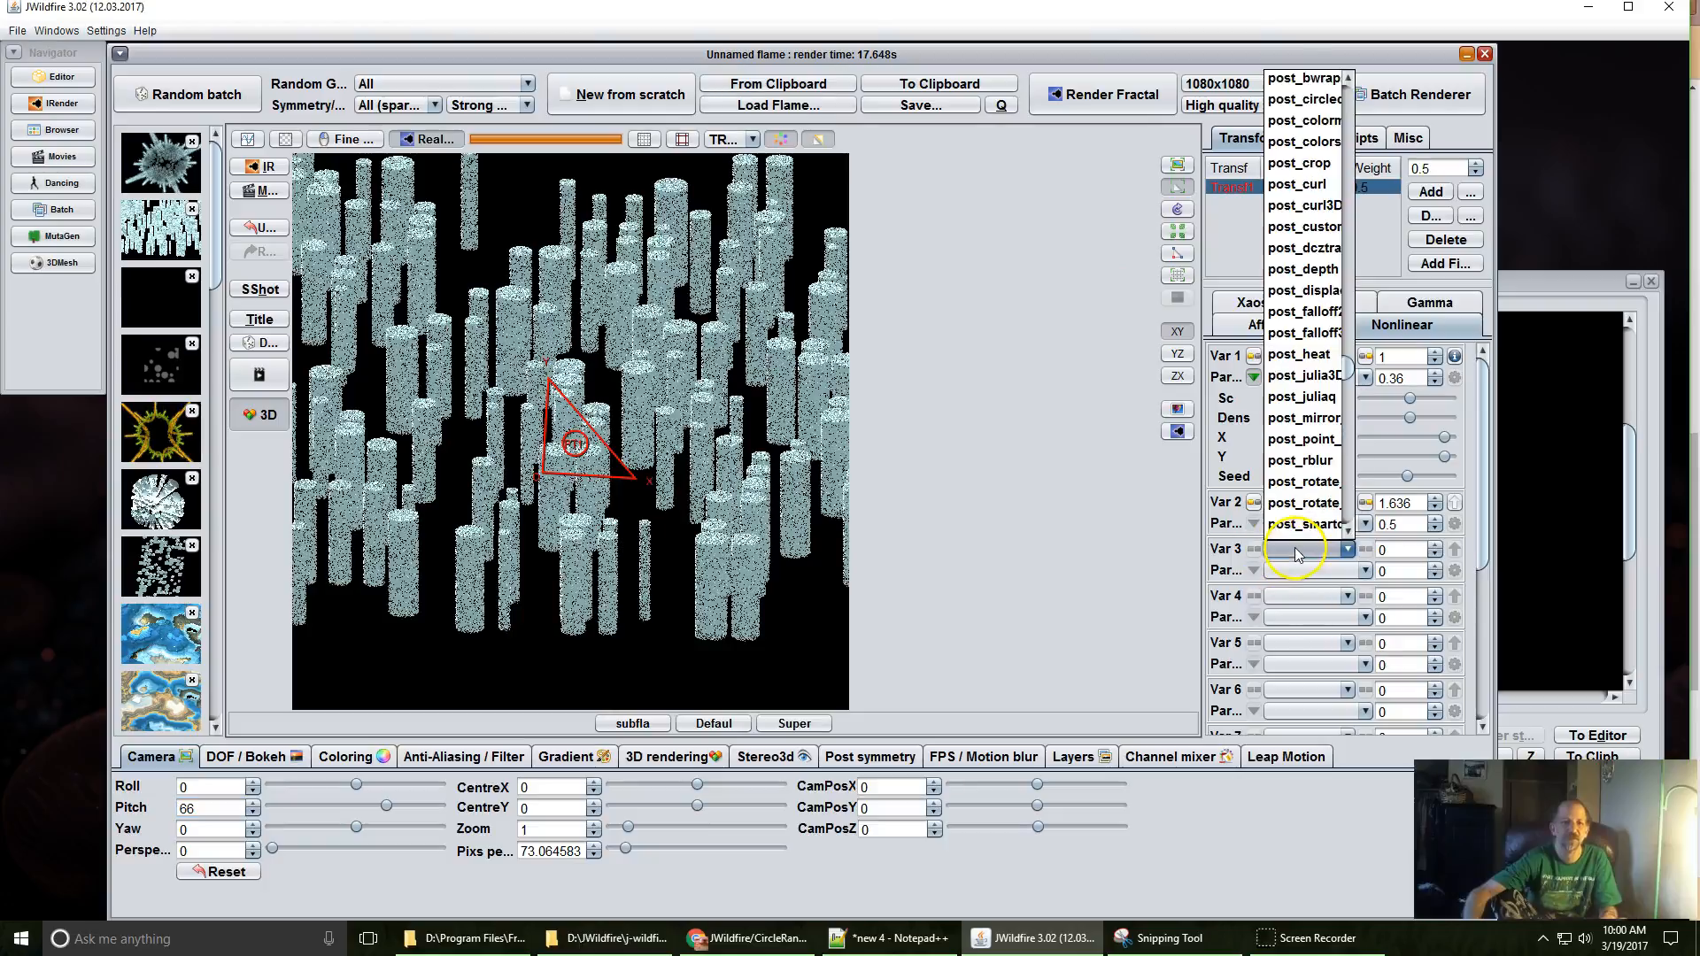
pyautogui.moveTo(1347, 372); pyautogui.dragTo(1347, 497)
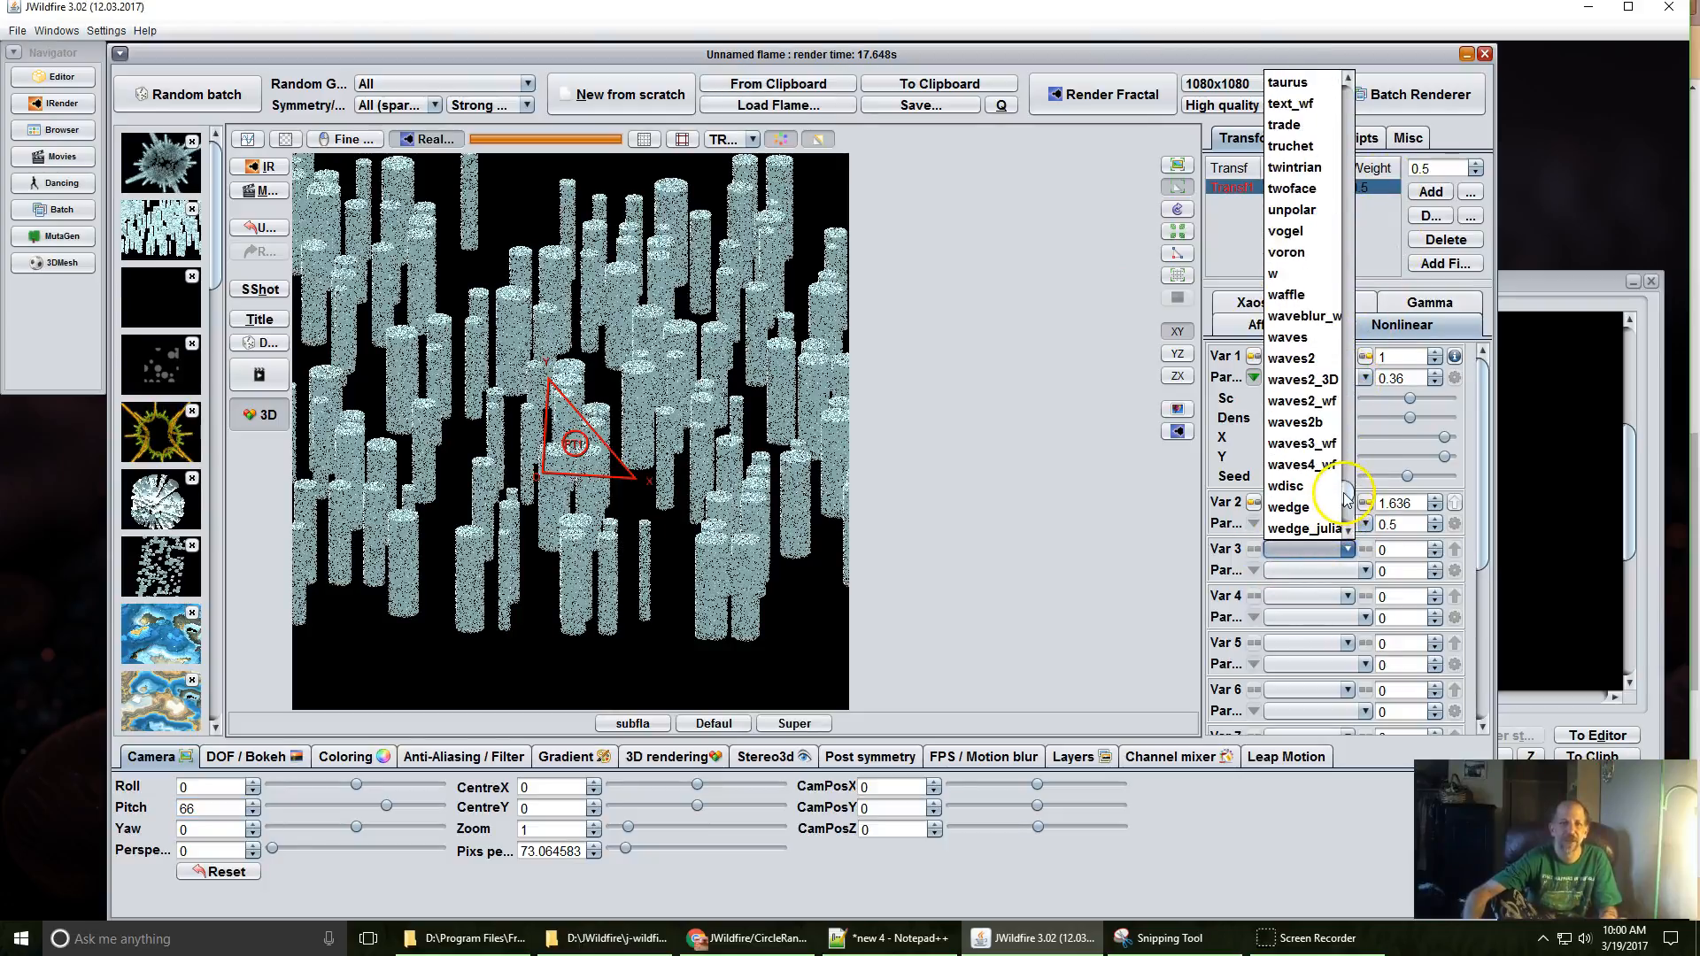
pyautogui.click(1302, 361)
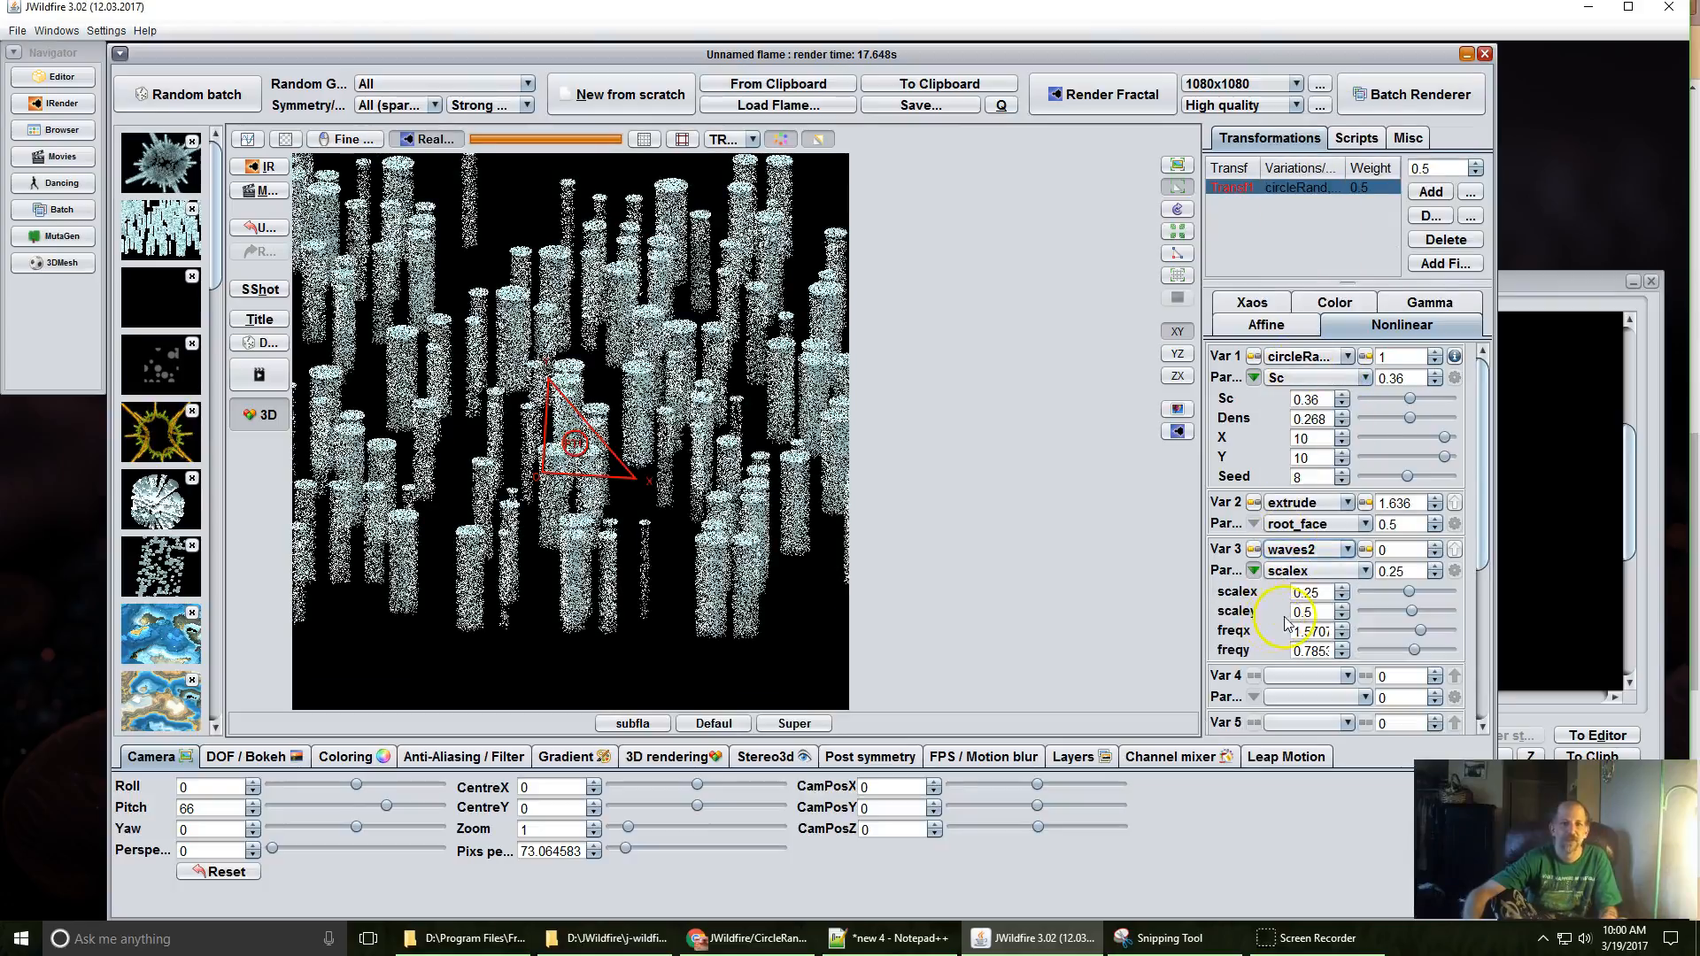
pyautogui.click(1366, 554)
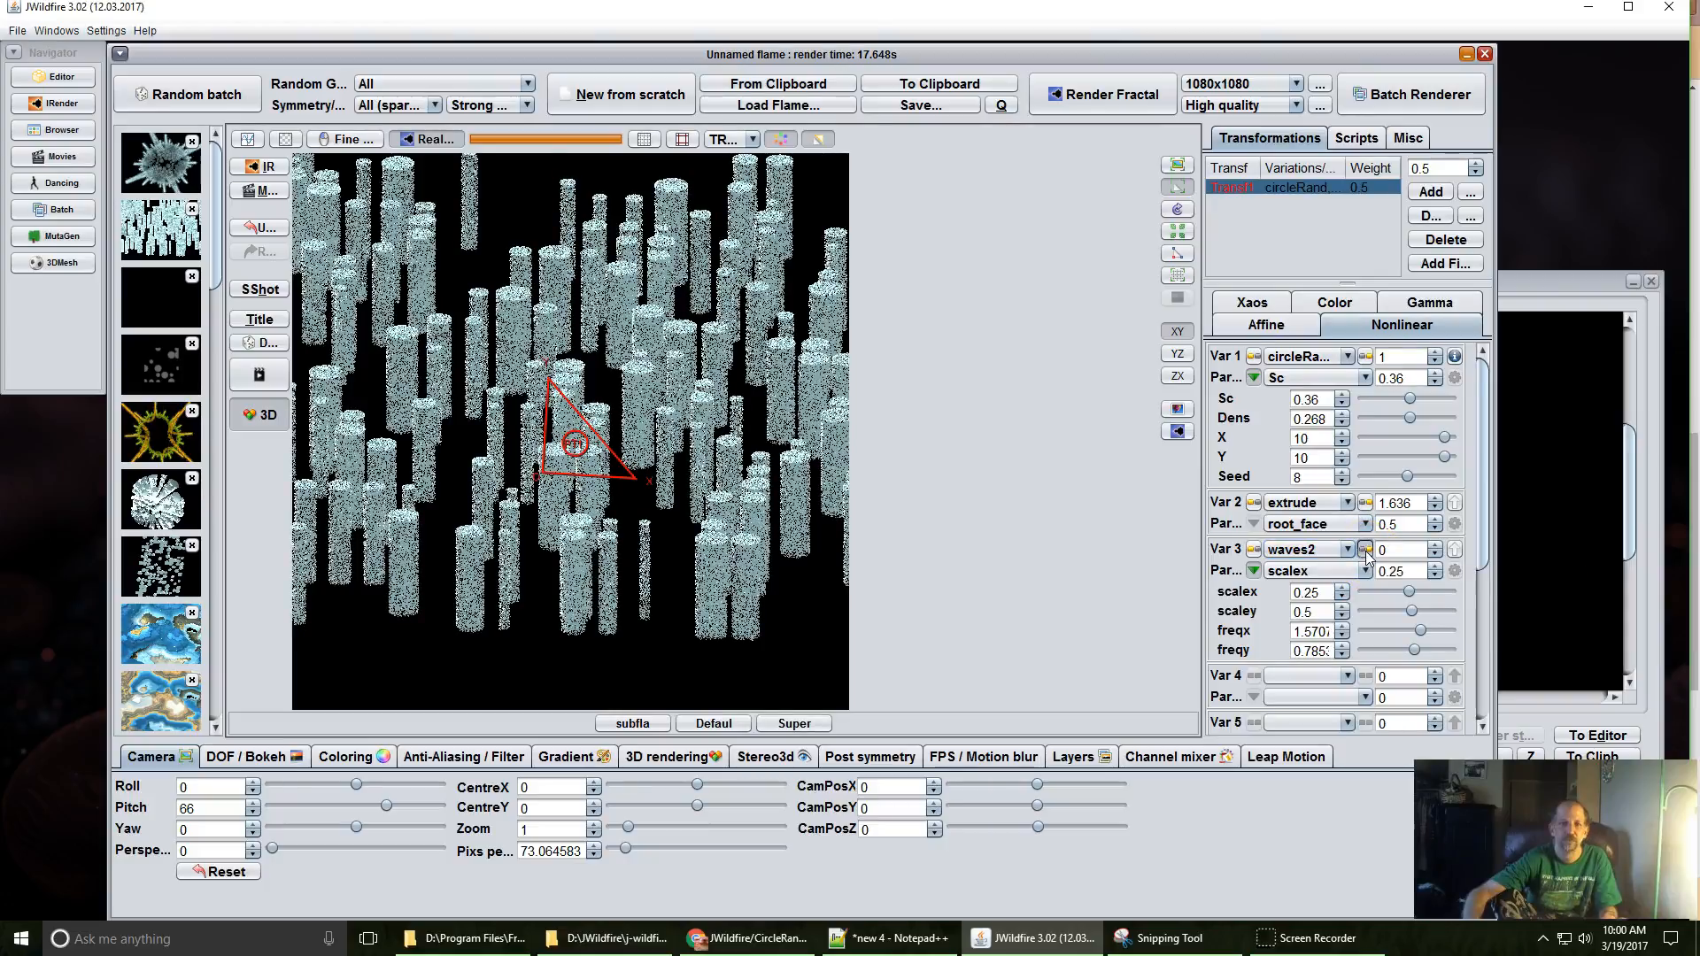
pyautogui.moveTo(1405, 551); pyautogui.dragTo(1499, 543)
pyautogui.moveTo(1322, 599); pyautogui.dragTo(842, 543)
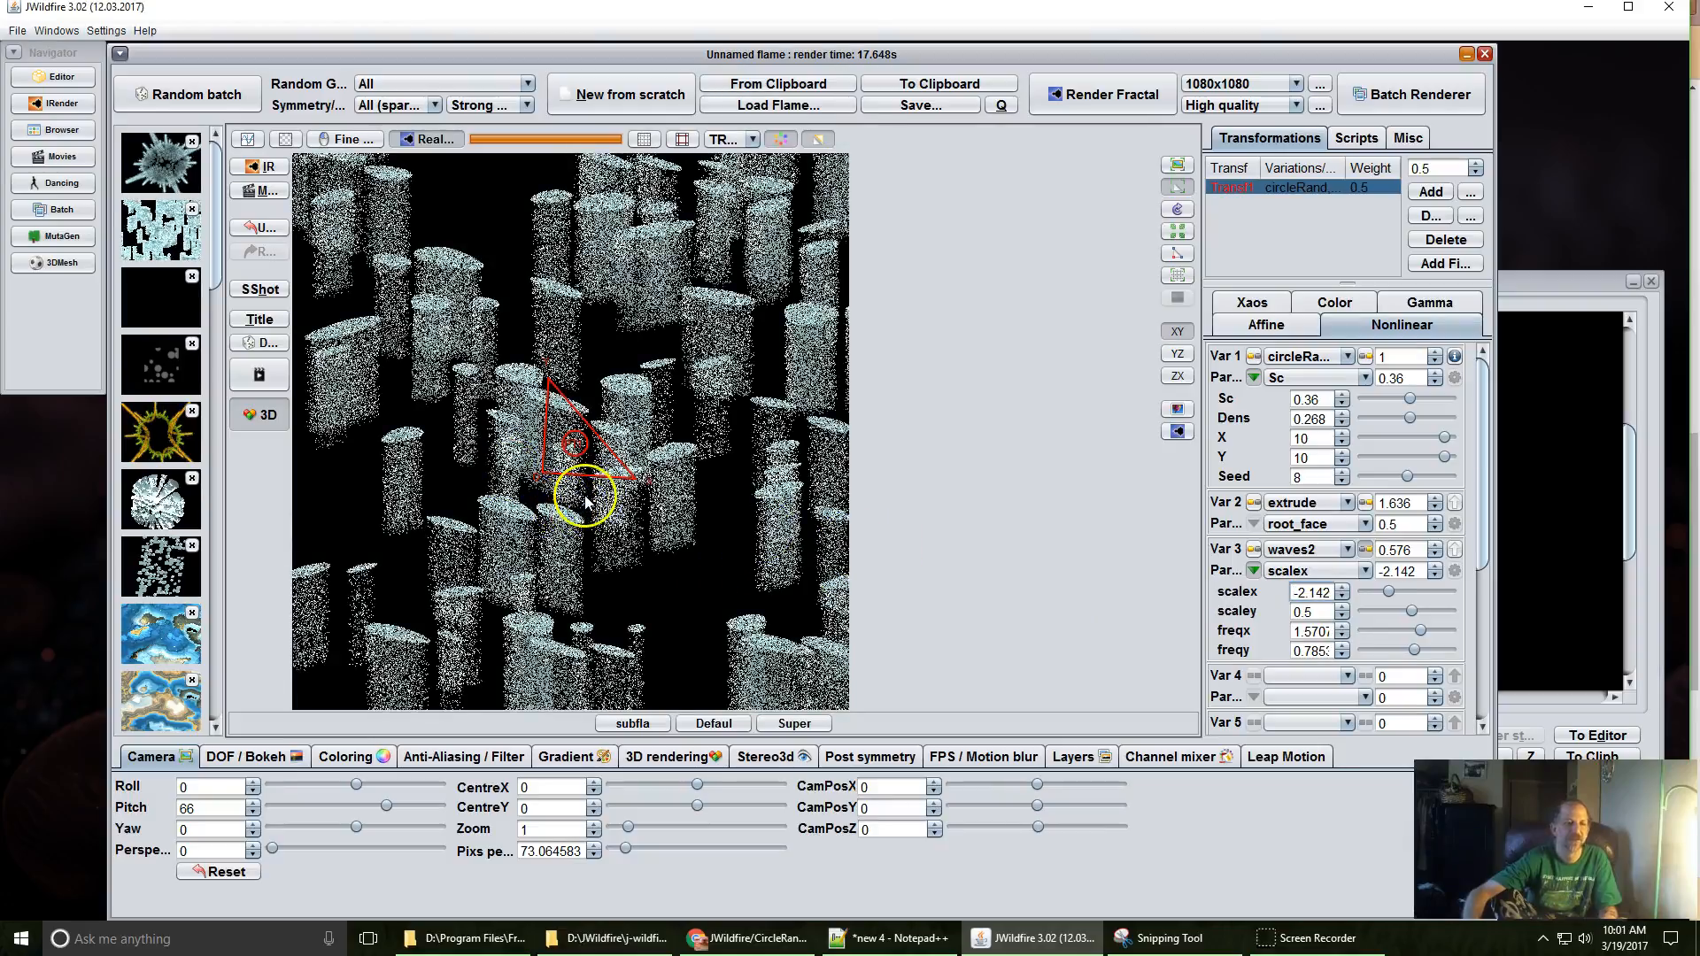
# Turn off solid 3D rendering and reduce the camera's pixels per unit to 33.464583.
pyautogui.click(267, 423)
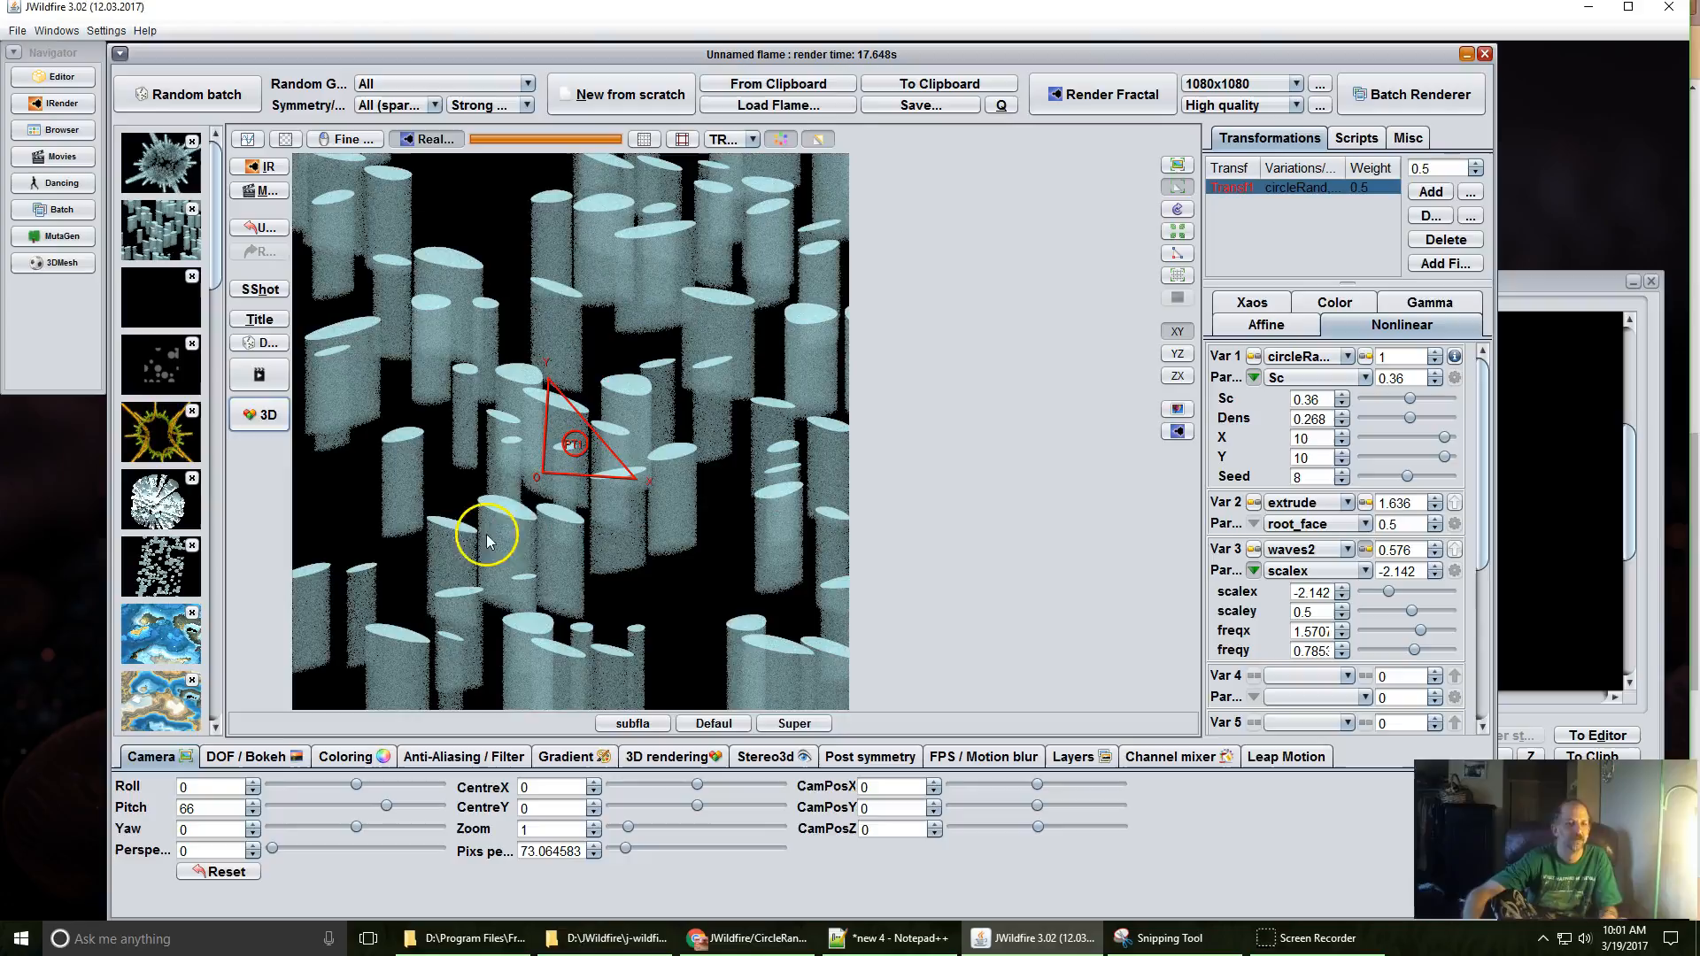
pyautogui.moveTo(571, 851); pyautogui.dragTo(487, 830)
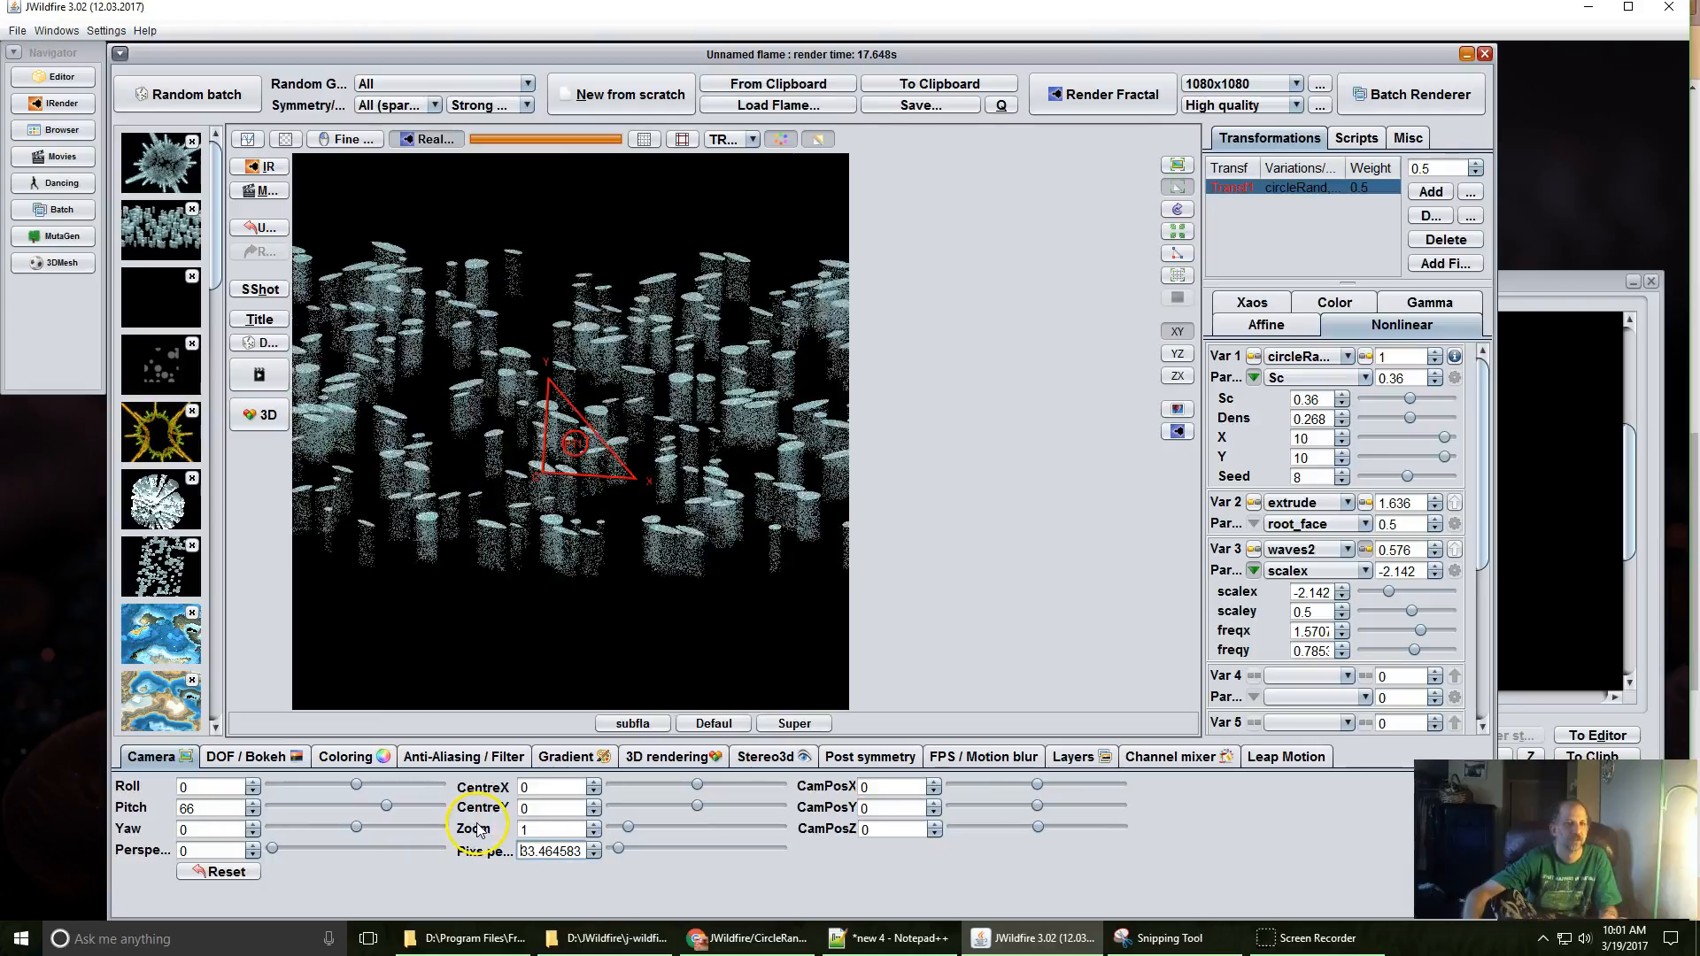